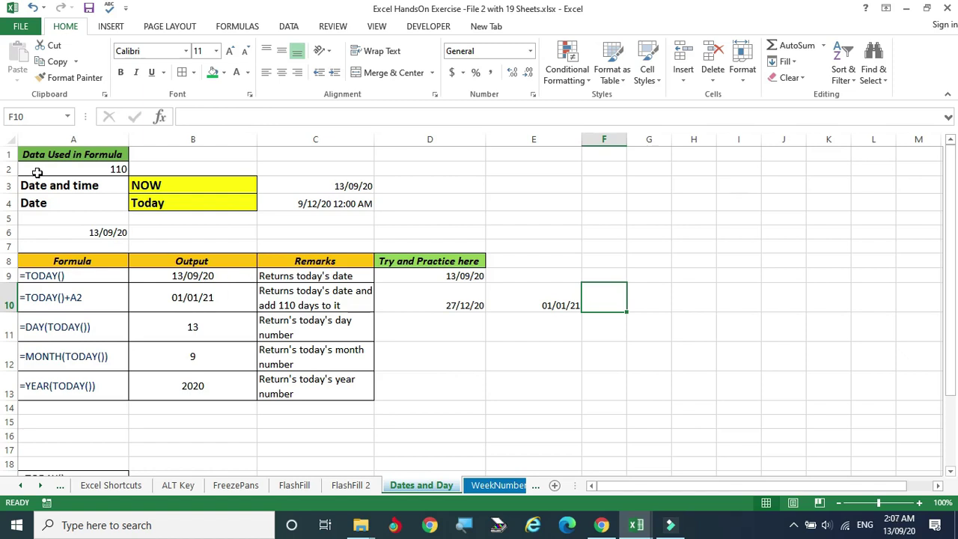
- Clear the existing contents of cells C3 and C4 beside the NOW and Today labels
{"action": "left_click", "coordinate": [303, 183]}
{"action": "key", "text": "BackSpace"}
{"action": "left_click", "coordinate": [338, 207]}
{"action": "key", "text": "Delete"}
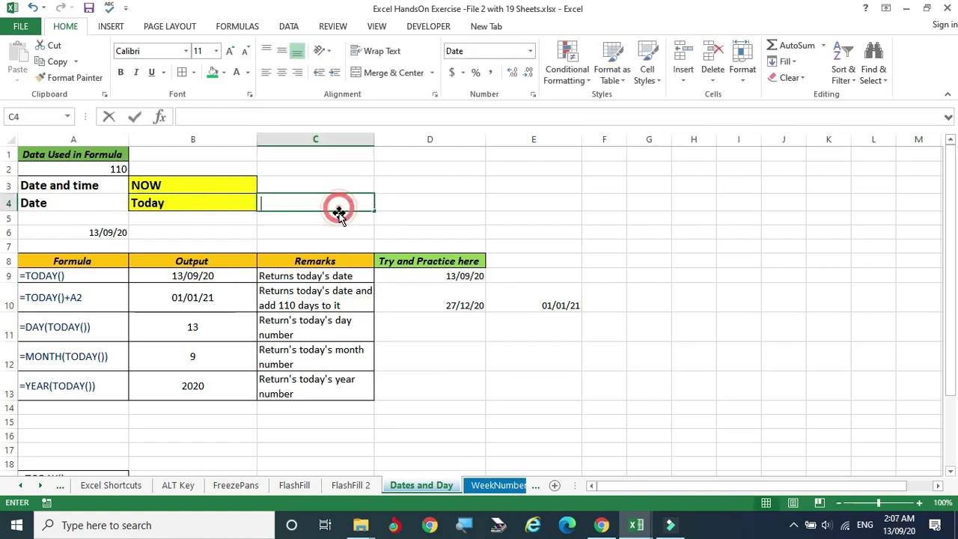
{"action": "left_click", "coordinate": [411, 208]}
- Enter the formula =TODAY() in cell C3, next to the NOW label
{"action": "left_click", "coordinate": [332, 184]}
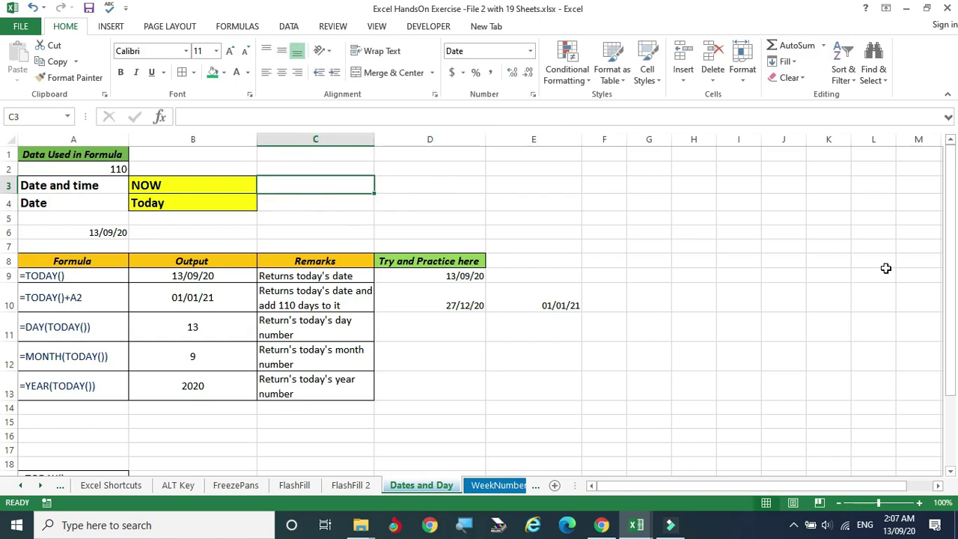
{"action": "type", "text": "="}
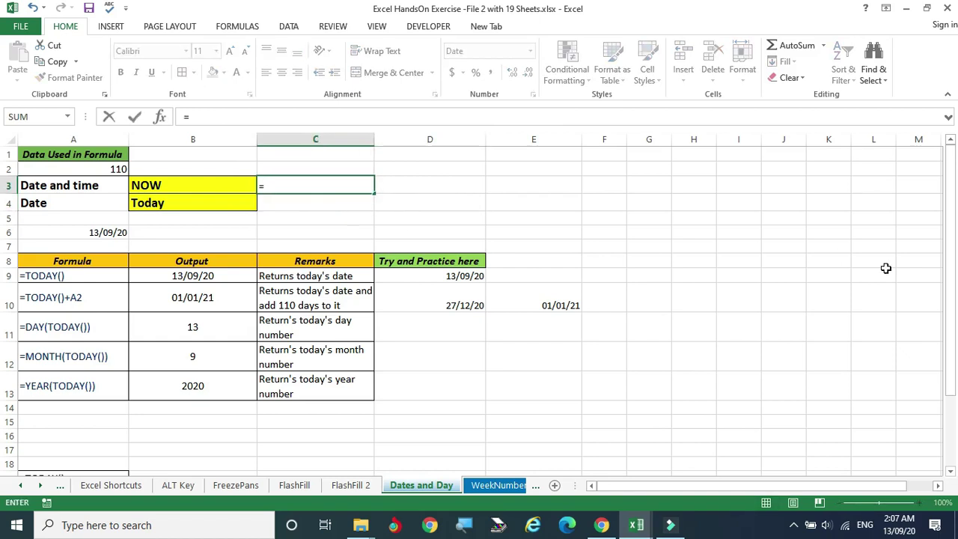
{"action": "type", "text": "today"}
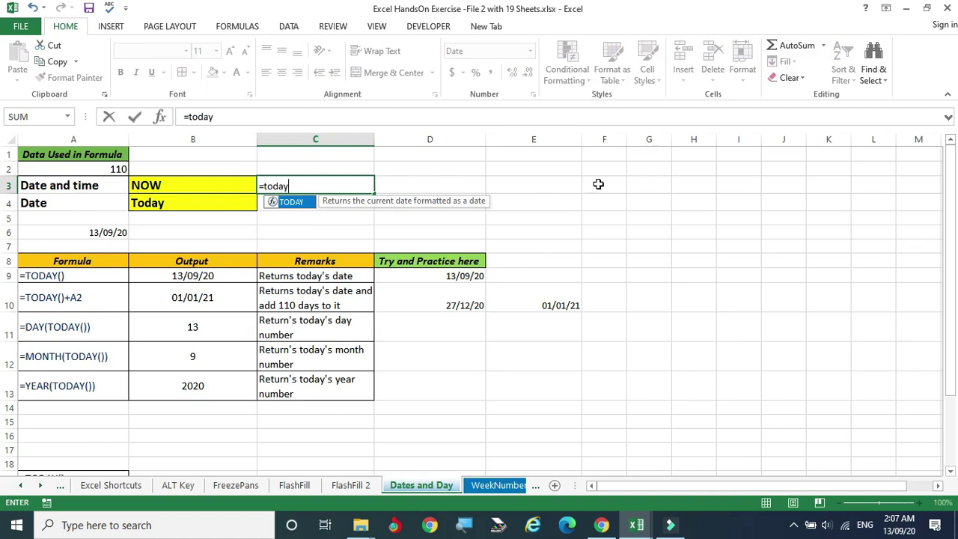
{"action": "double_click", "coordinate": [292, 206]}
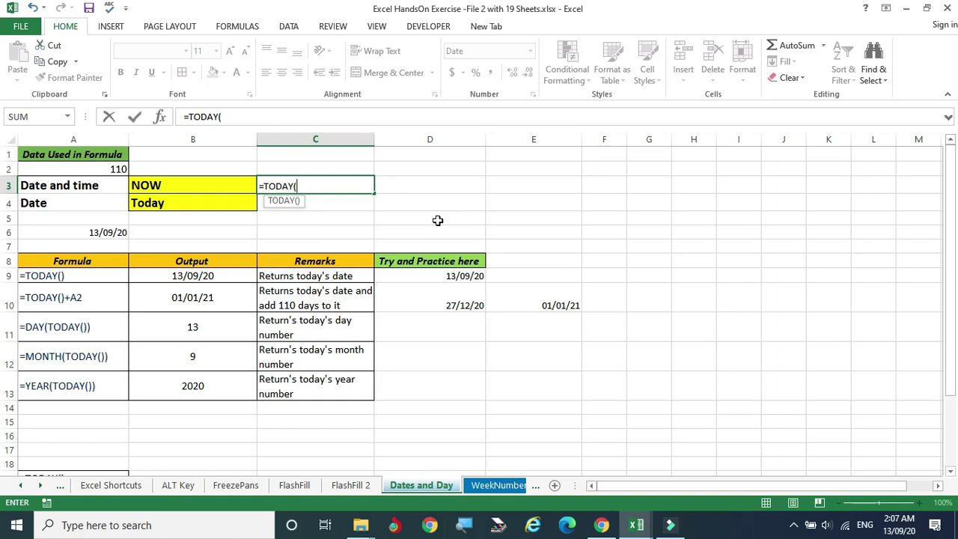
{"action": "key", "text": "Return"}
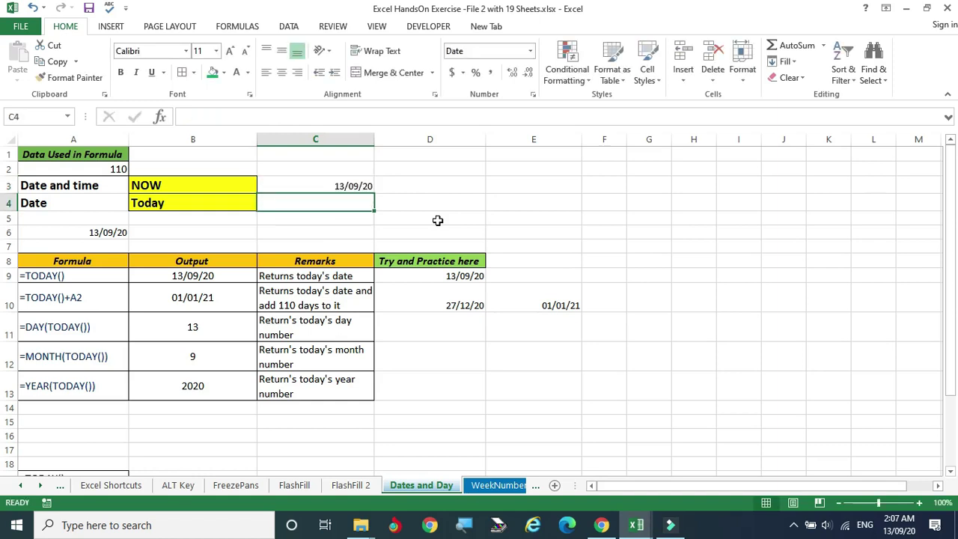
{"action": "left_click", "coordinate": [305, 182]}
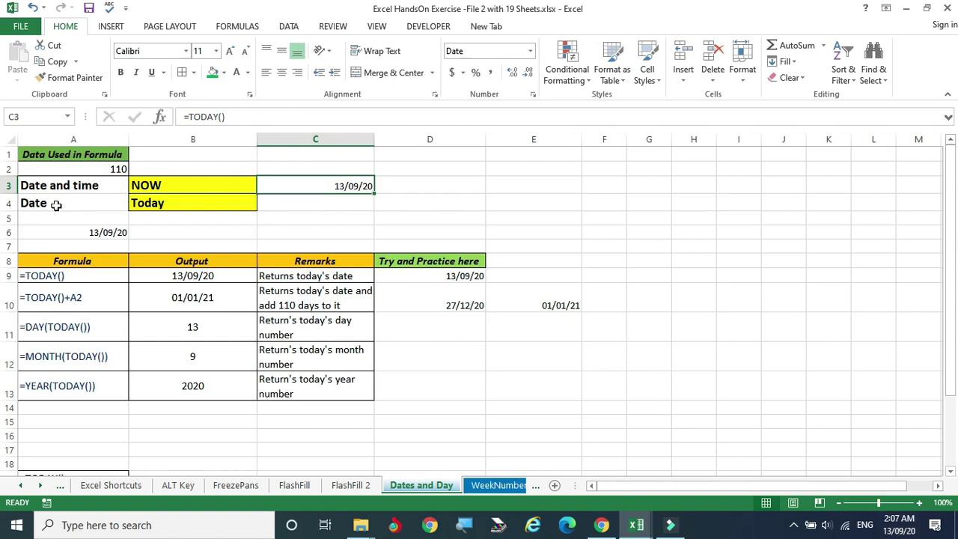
- Enter the formula =TODAY() in cell C4, next to the Today label
{"action": "left_click", "coordinate": [314, 203]}
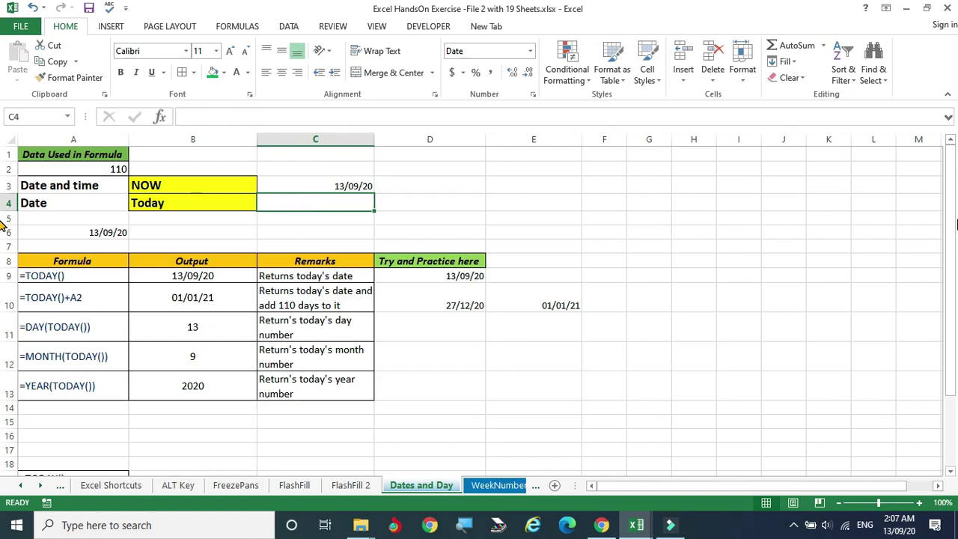
{"action": "type", "text": "=today"}
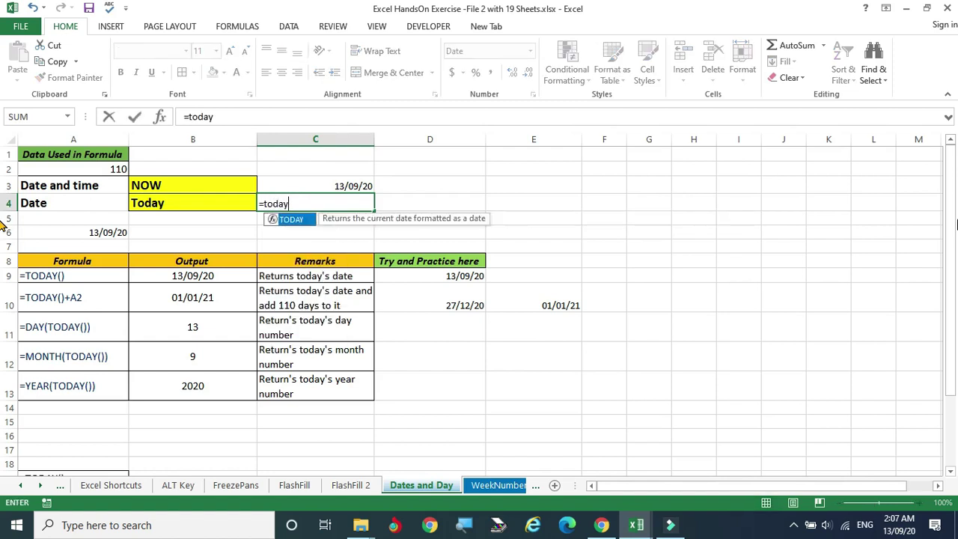
{"action": "type", "text": "("}
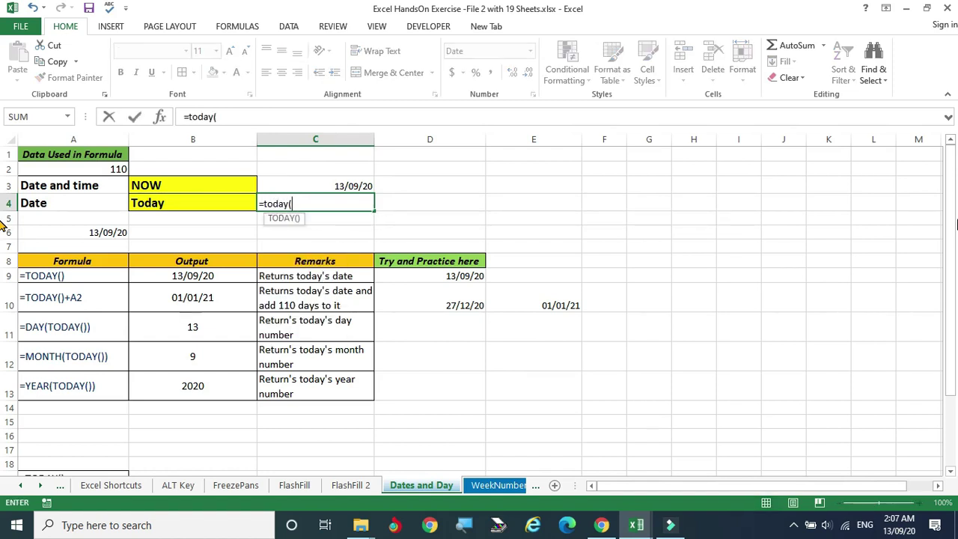
{"action": "key", "text": "Return"}
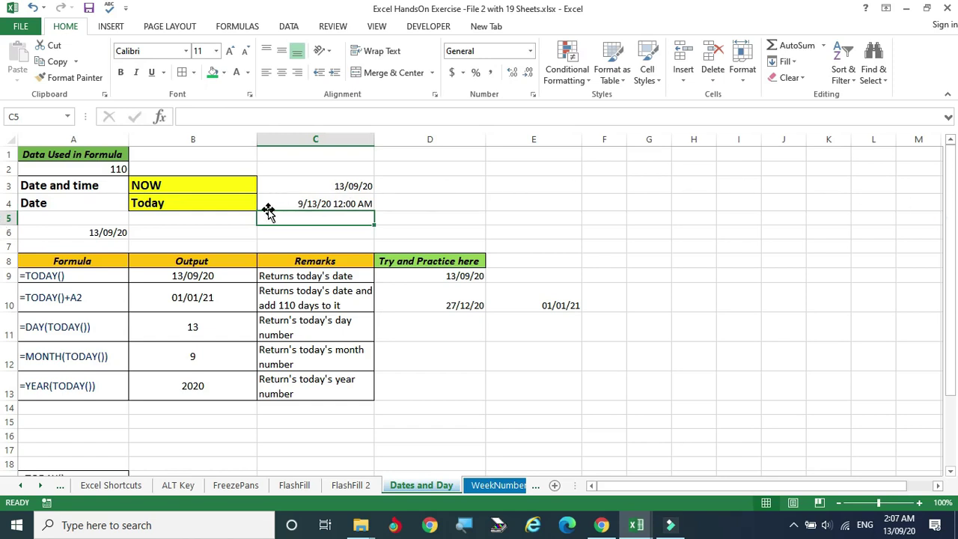
{"action": "left_click", "coordinate": [302, 202]}
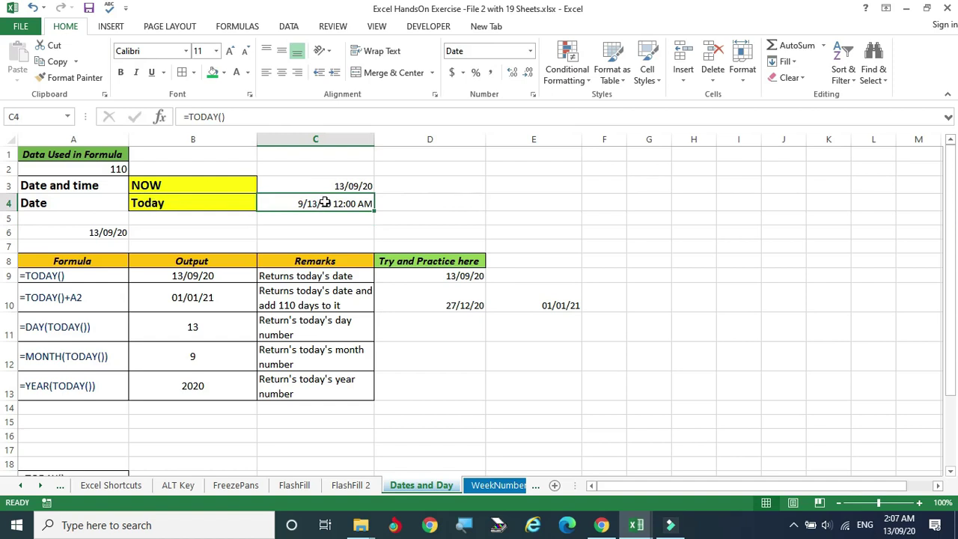
- Review the formula table's first row and re-enter =TODAY() in its practice cell D9
{"action": "scroll", "coordinate": [322, 213], "scroll_direction": "down", "scroll_amount": 2}
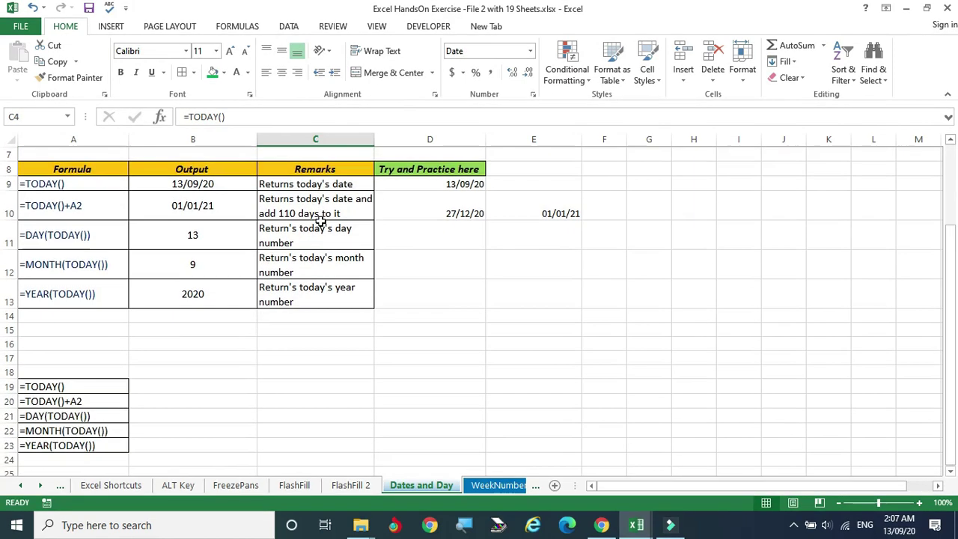
{"action": "left_click", "coordinate": [67, 185]}
{"action": "left_click", "coordinate": [182, 182]}
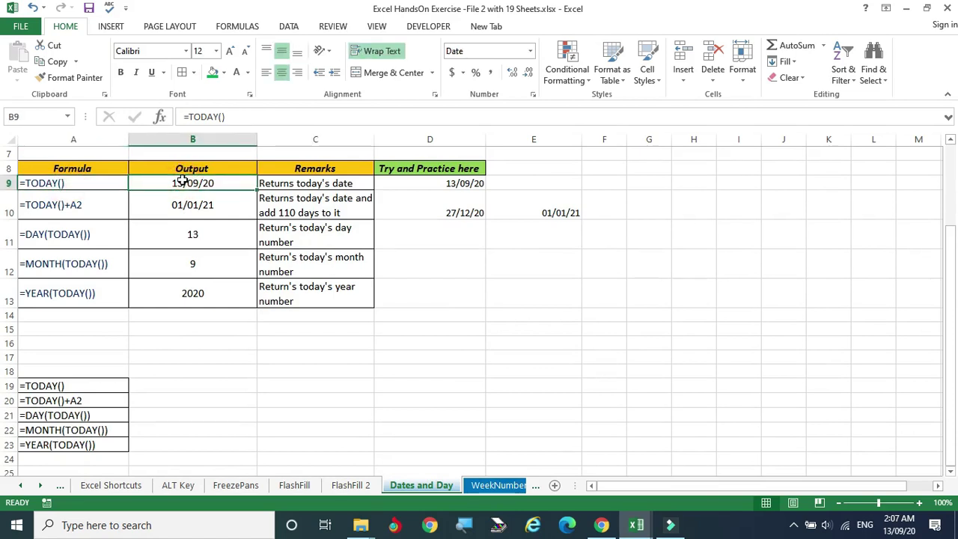
{"action": "left_click", "coordinate": [429, 184]}
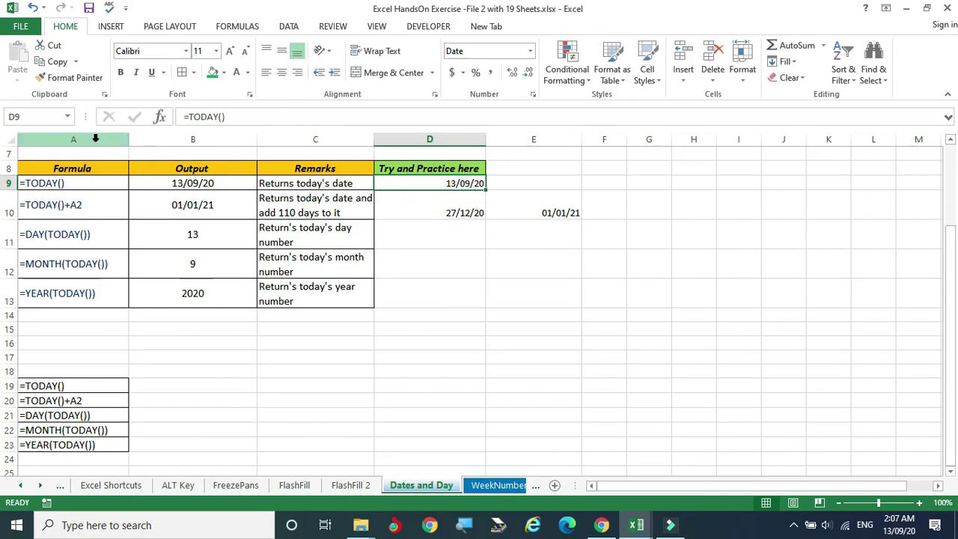
{"action": "left_click", "coordinate": [54, 183]}
{"action": "left_click_drag", "start_coordinate": [55, 183], "coordinate": [60, 292]}
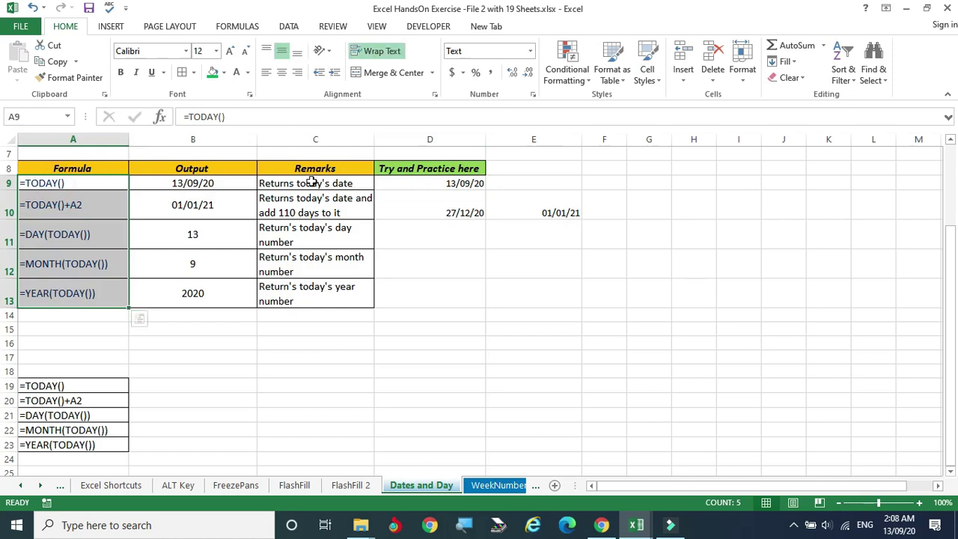
{"action": "left_click", "coordinate": [415, 183]}
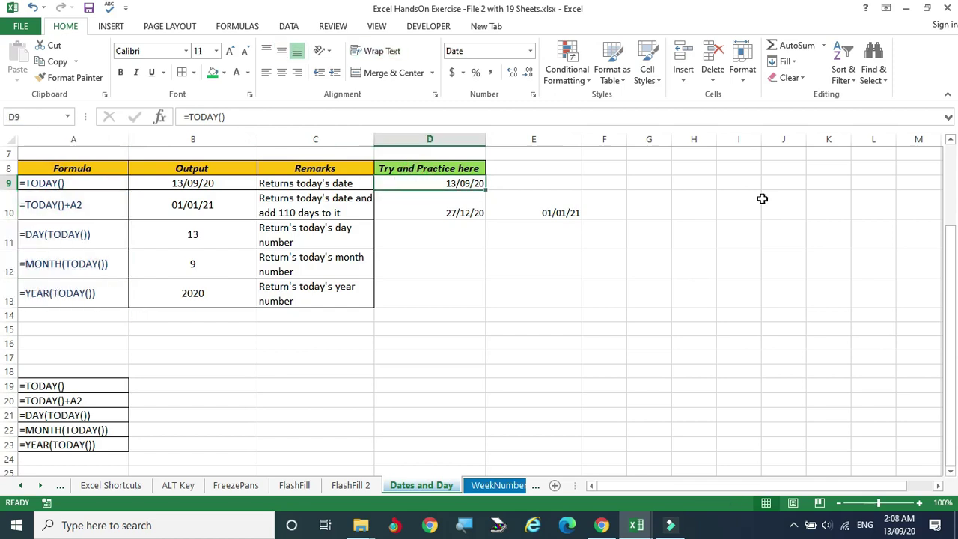
{"action": "type", "text": "="}
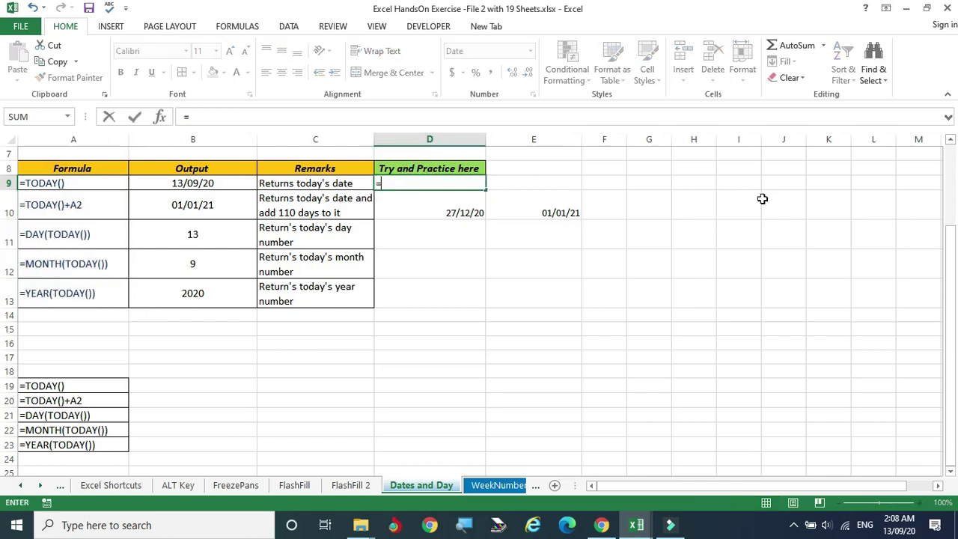
{"action": "type", "text": "today"}
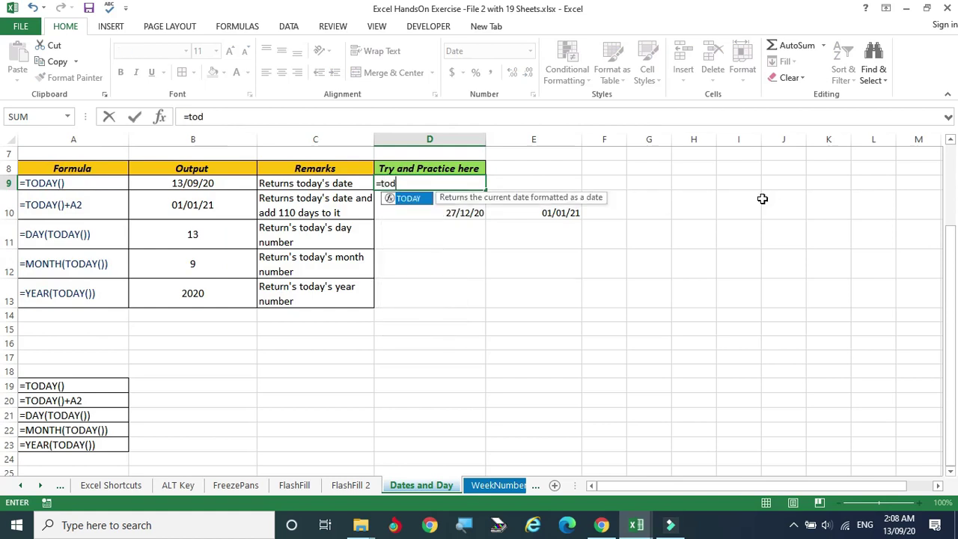
{"action": "double_click", "coordinate": [410, 198]}
{"action": "type", "text": ")"}
{"action": "key", "text": "Return"}
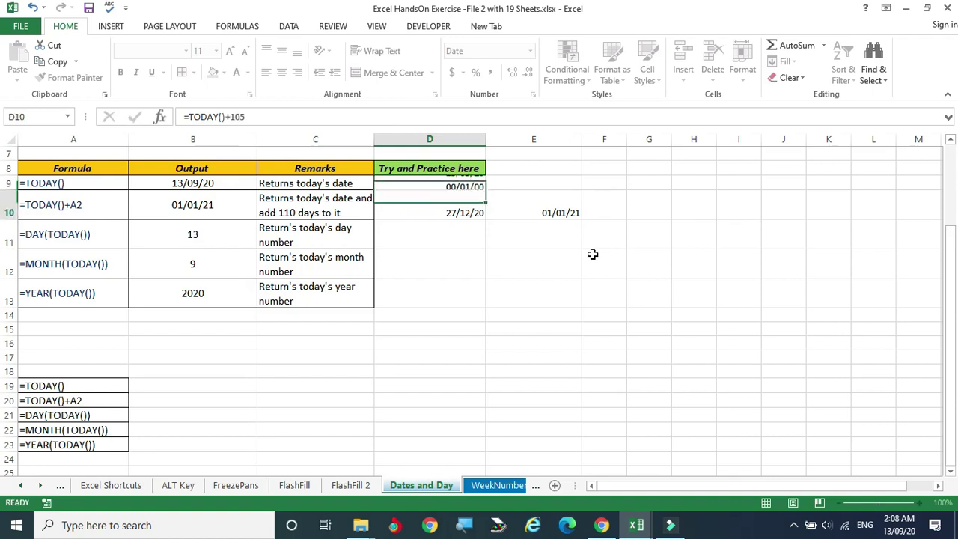
{"action": "left_click", "coordinate": [176, 183]}
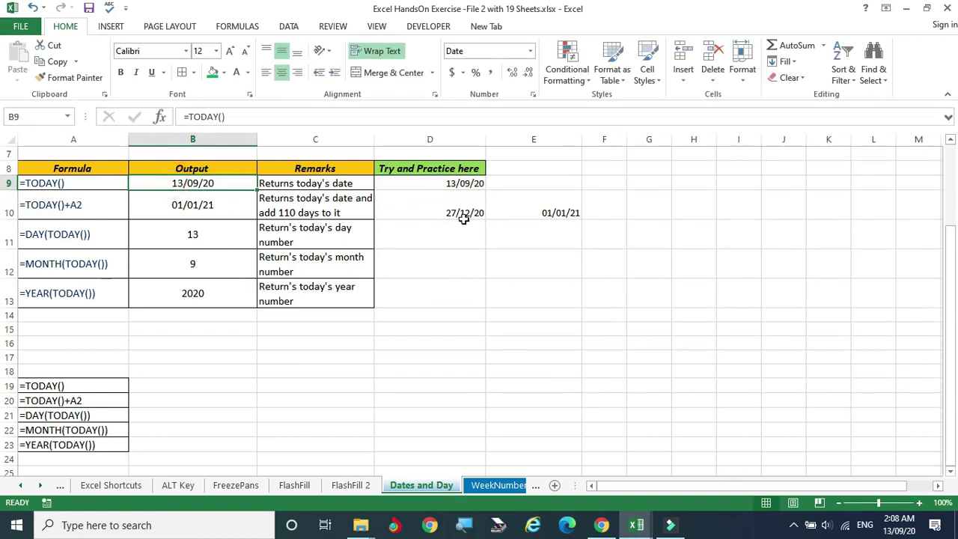
- Replace the formula in practice cell D10 with =TODAY()+A2 to add the number of days in A2 to today's date
{"action": "left_click", "coordinate": [437, 205]}
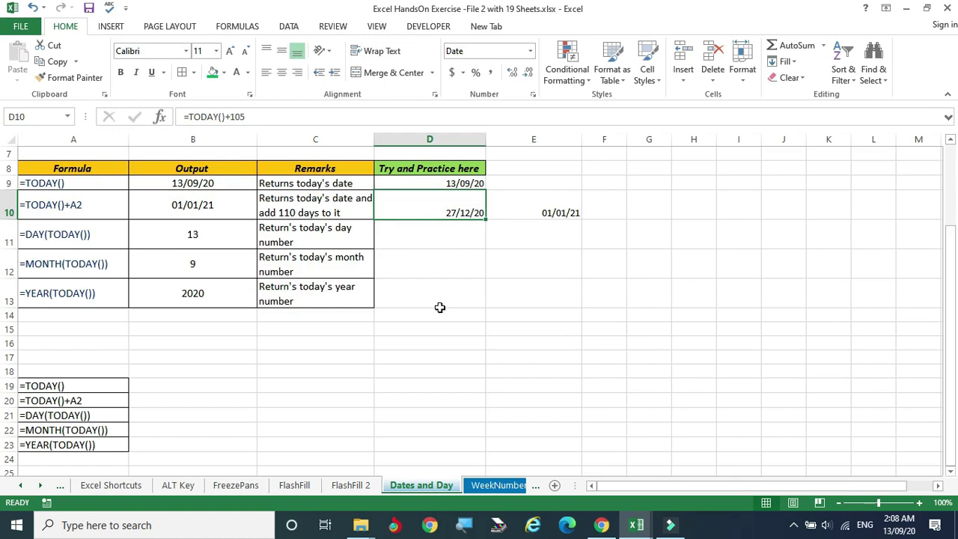
{"action": "scroll", "coordinate": [440, 308], "scroll_direction": "up", "scroll_amount": 2}
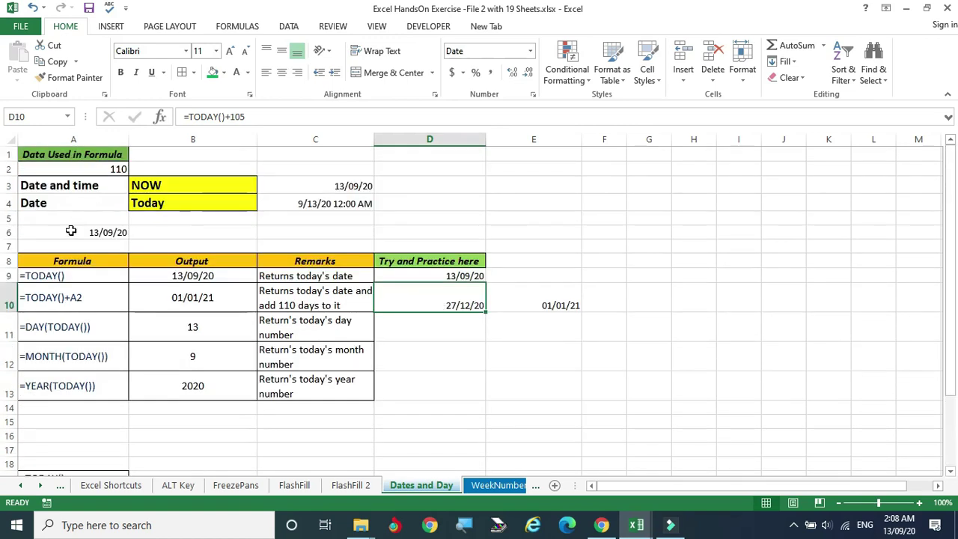
{"action": "left_click", "coordinate": [78, 169]}
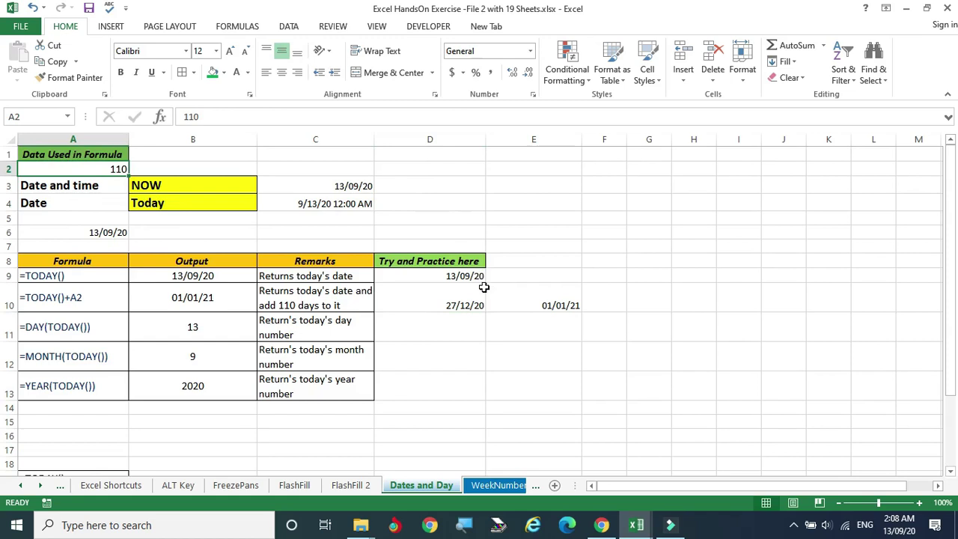
{"action": "left_click", "coordinate": [53, 293]}
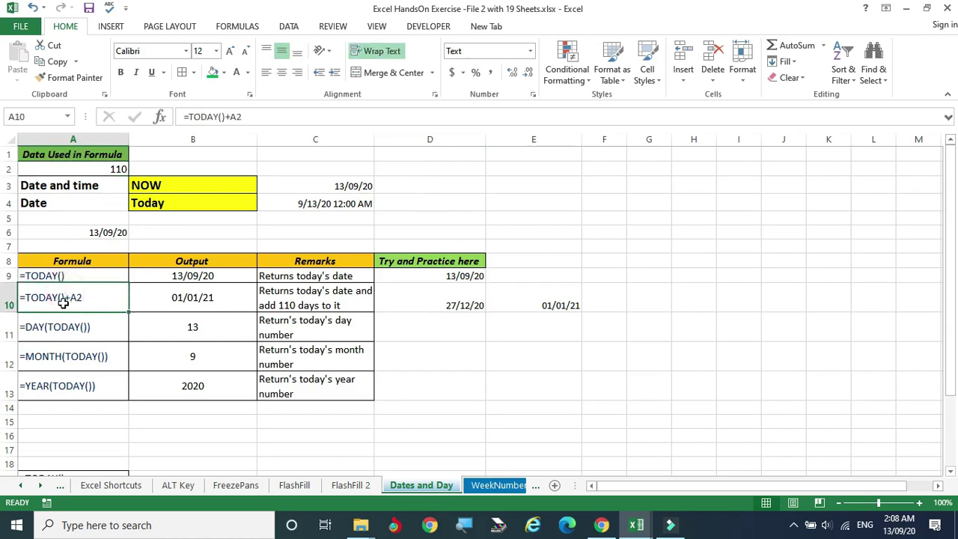
{"action": "left_click", "coordinate": [427, 299]}
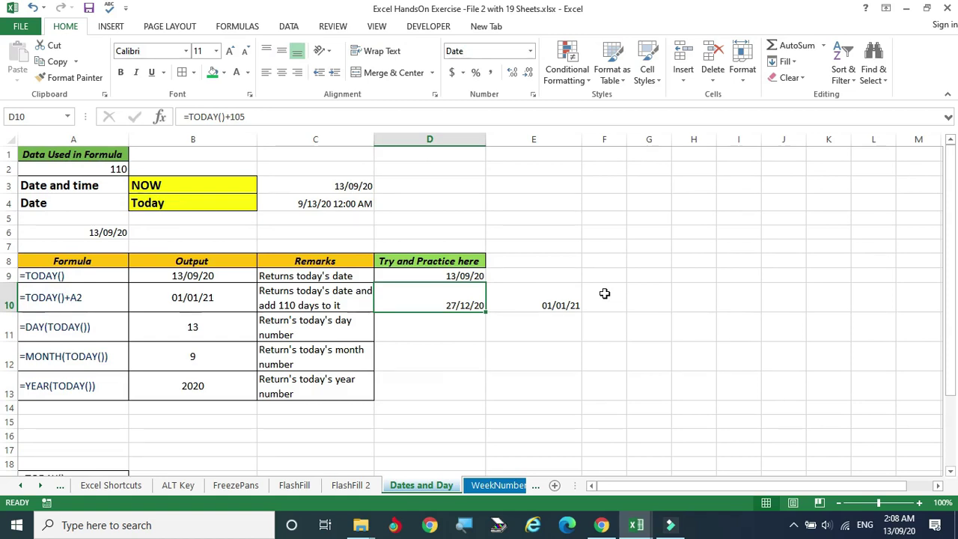
{"action": "type", "text": "="}
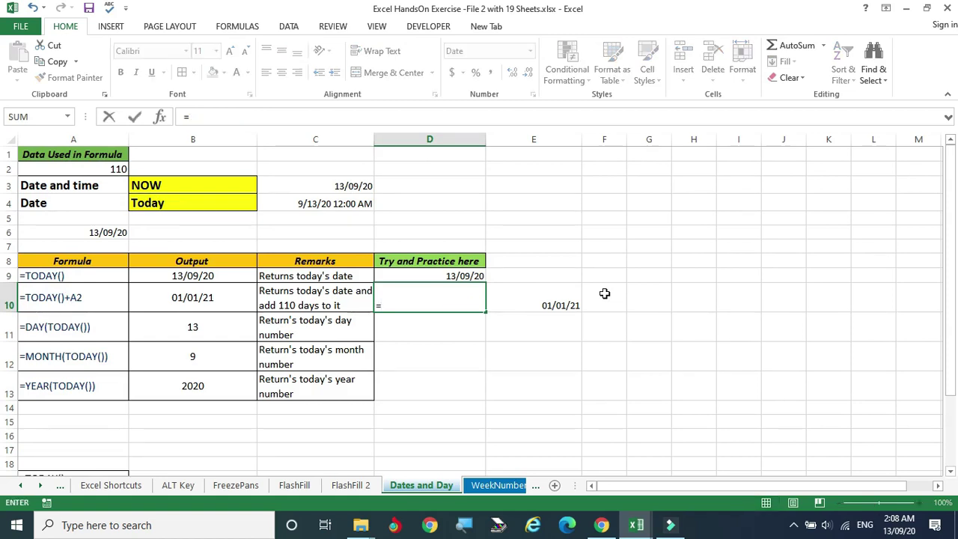
{"action": "type", "text": "to"}
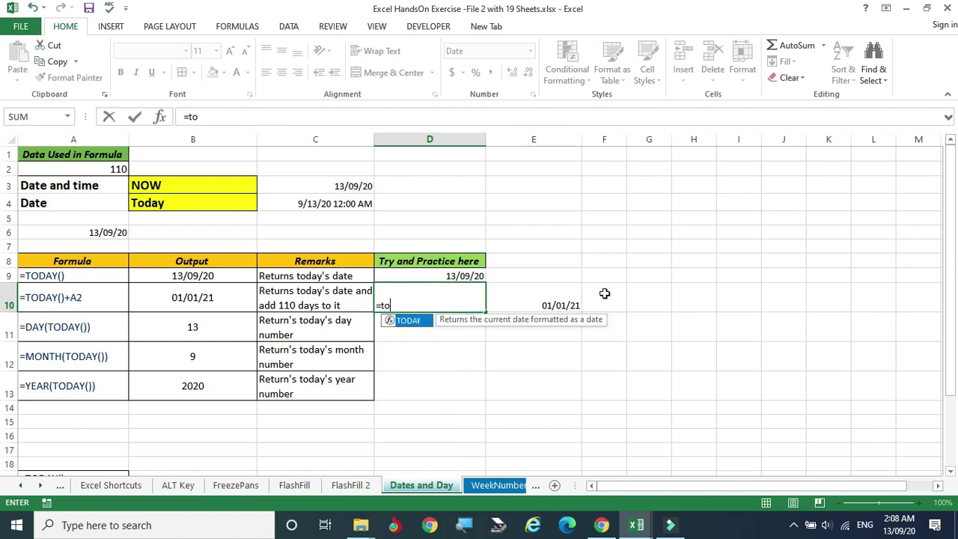
{"action": "type", "text": "day()"}
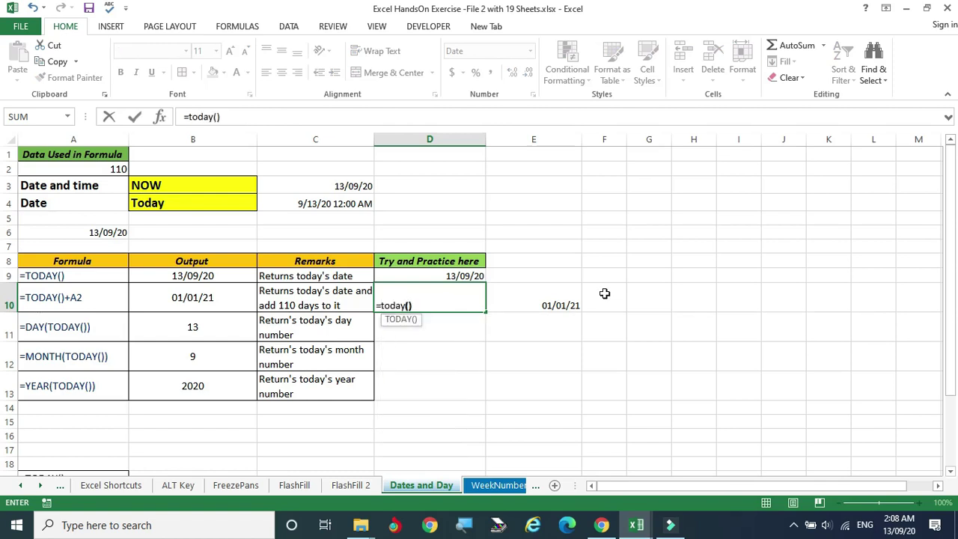
{"action": "type", "text": "+"}
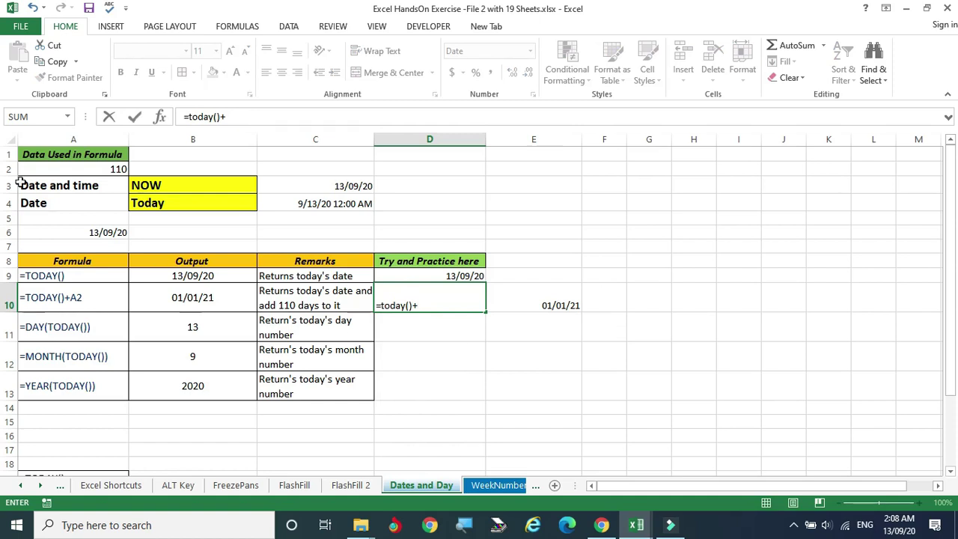
{"action": "left_click", "coordinate": [81, 168]}
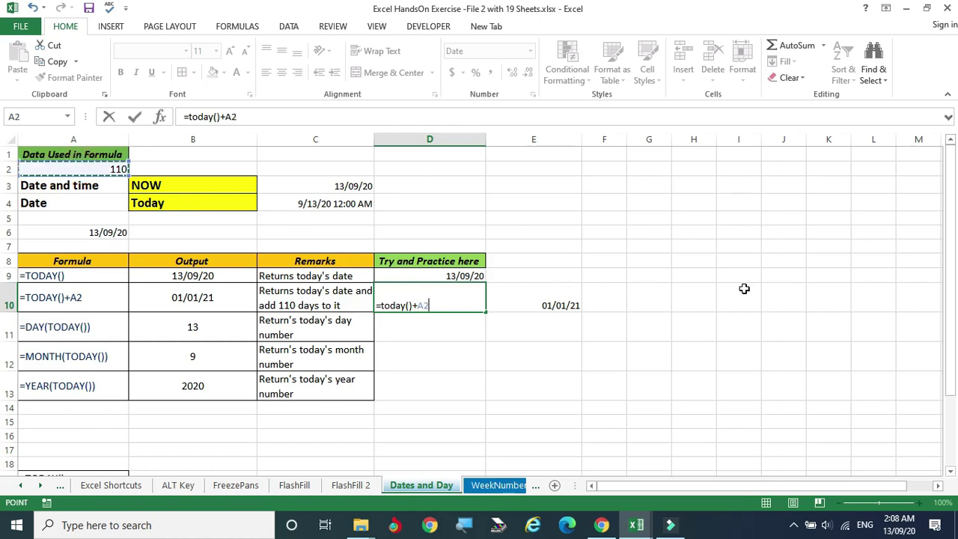
{"action": "key", "text": "Return"}
{"action": "left_click", "coordinate": [413, 300]}
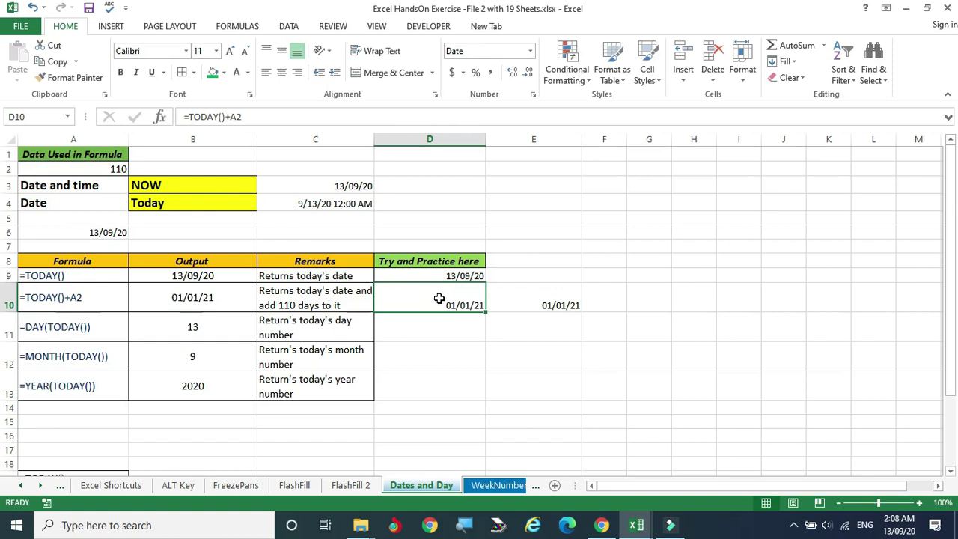
{"action": "left_click", "coordinate": [414, 299]}
- Enter the formula =DAY(TODAY()) in practice cell D11 to return today's day number
{"action": "left_click", "coordinate": [81, 329]}
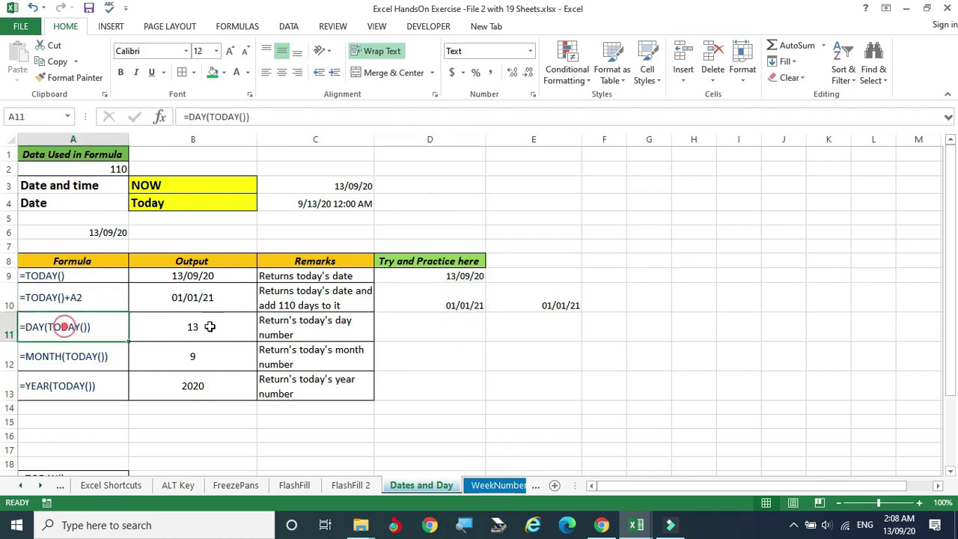
{"action": "left_click", "coordinate": [460, 330]}
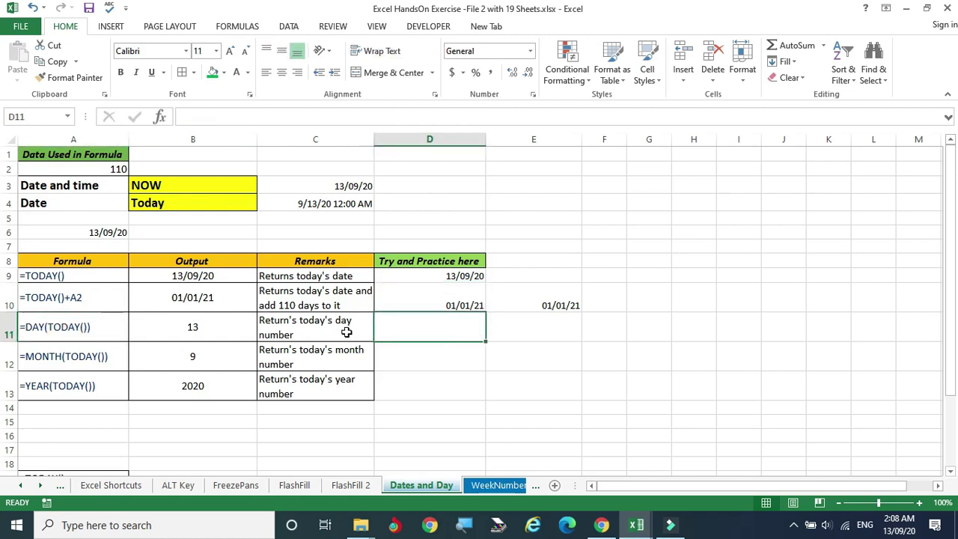
{"action": "left_click", "coordinate": [433, 325]}
{"action": "type", "text": "day"}
{"action": "type", "text": "s"}
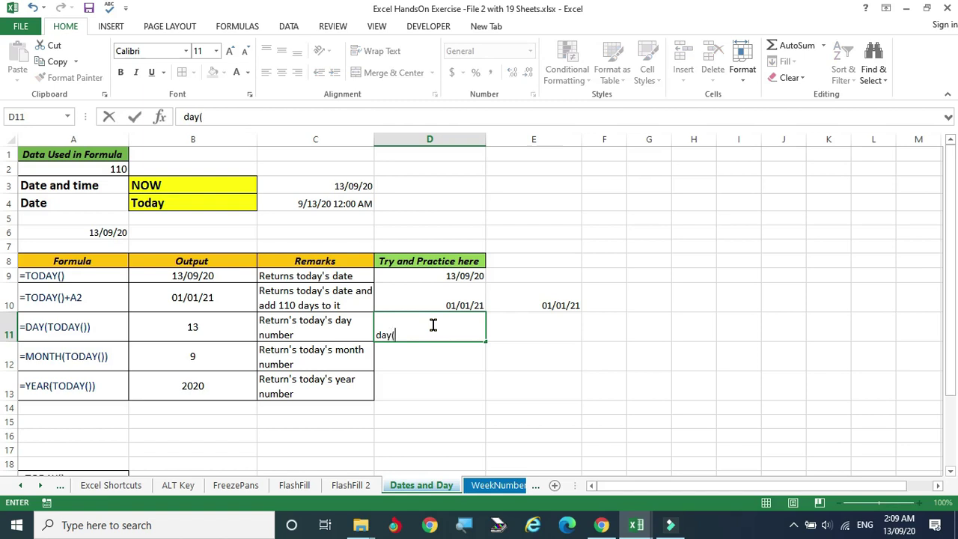
{"action": "key", "text": "BackSpace"}
{"action": "key", "text": "BackSpace"}
{"action": "key", "text": "BackSpace"}
{"action": "key", "text": "BackSpace"}
{"action": "type", "text": "=day"}
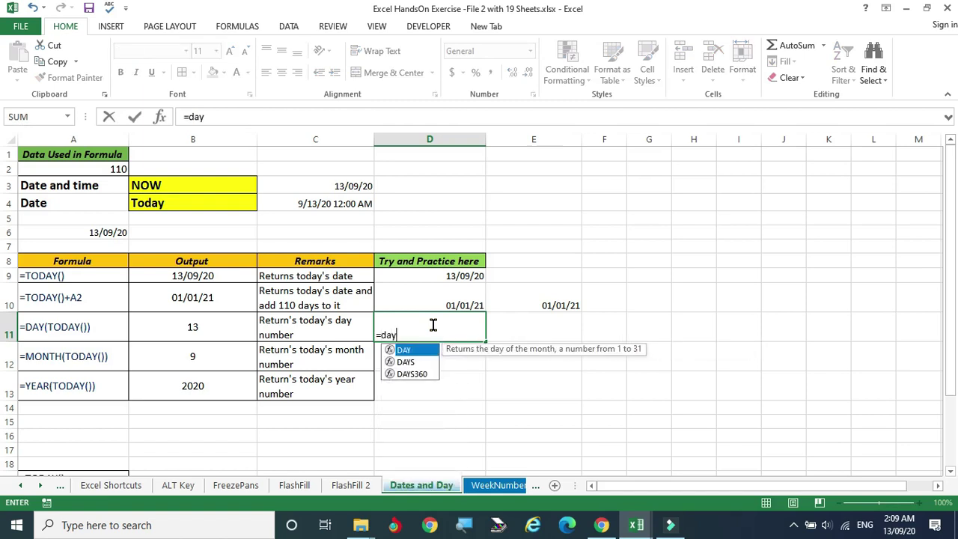
{"action": "type", "text": "(toda"}
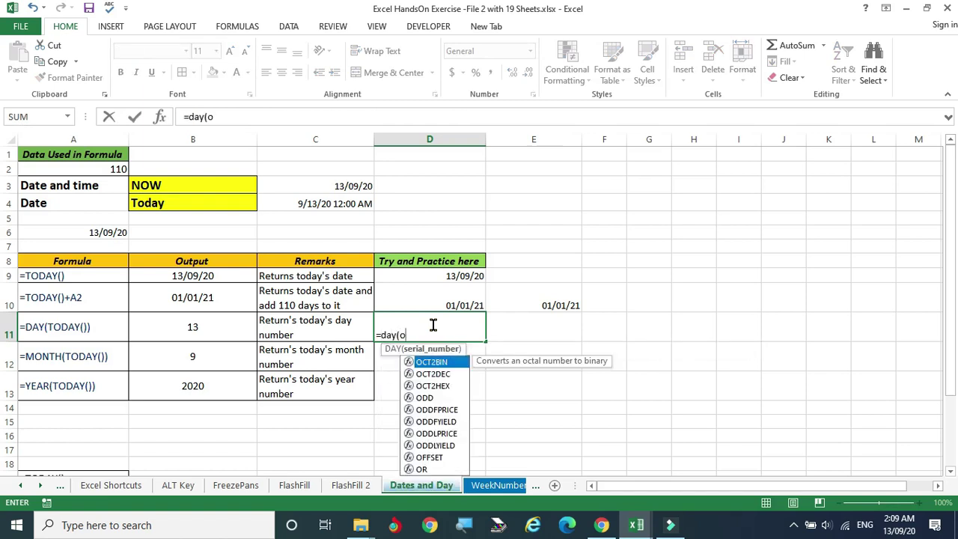
{"action": "type", "text": "y"}
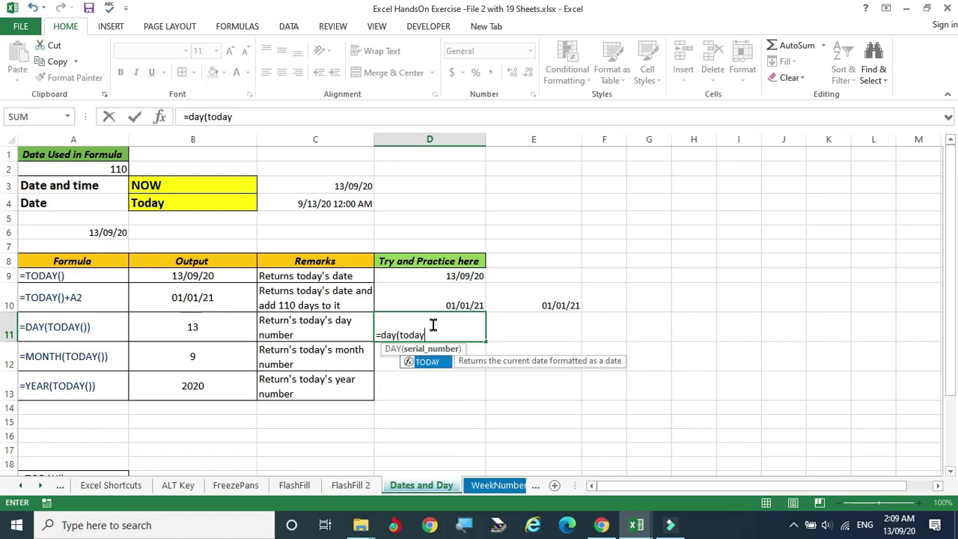
{"action": "type", "text": "()"}
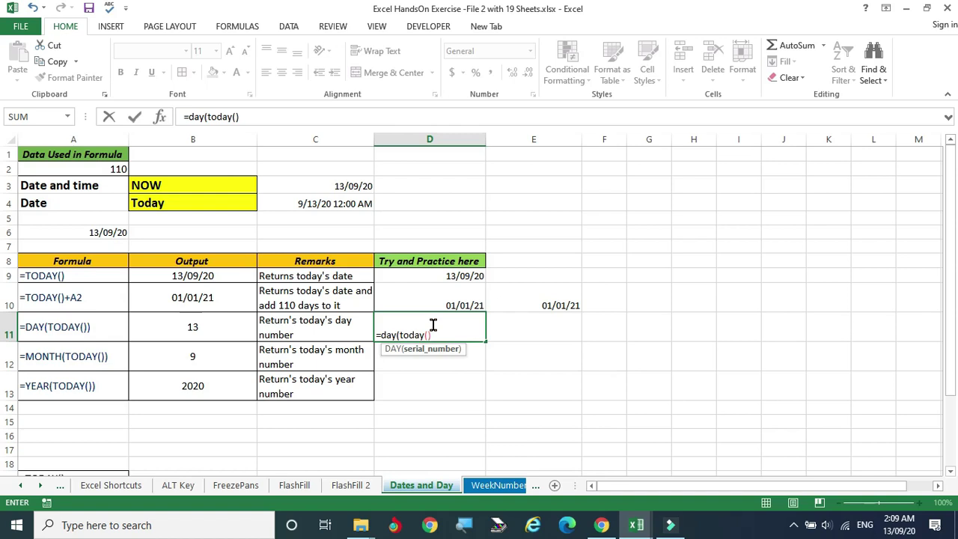
{"action": "type", "text": ")"}
{"action": "key", "text": "Return"}
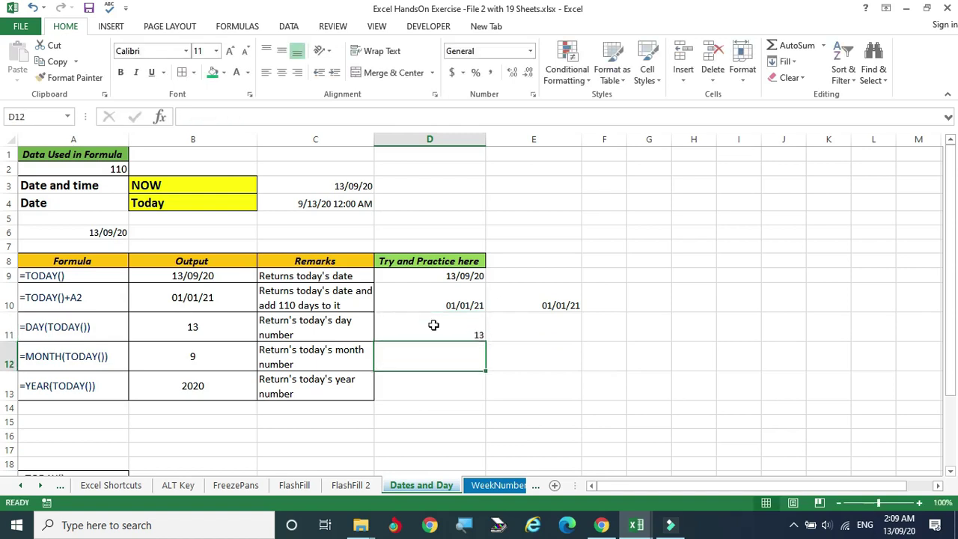
{"action": "left_click", "coordinate": [433, 325]}
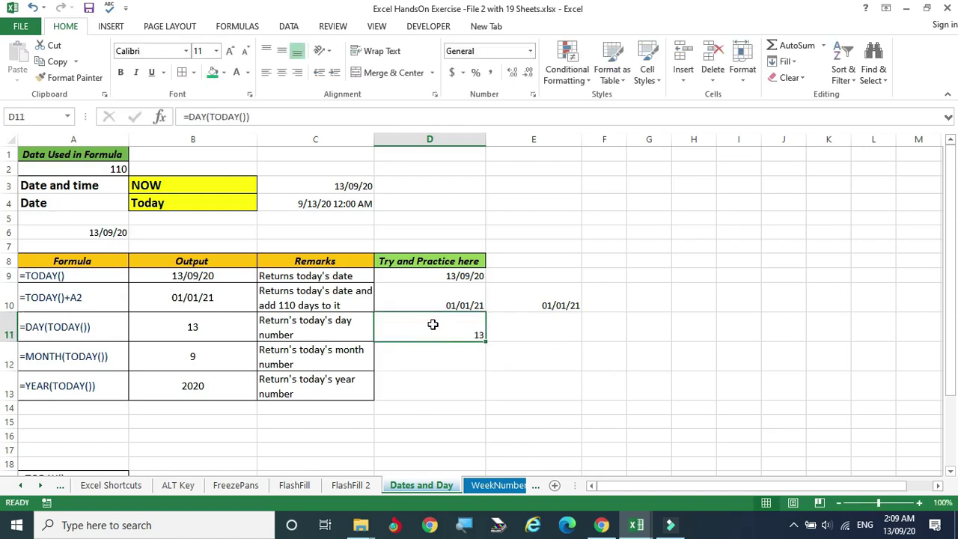
- Enter the formula =MONTH(TODAY()) in practice cell D12 to return today's month number
{"action": "left_click", "coordinate": [481, 362]}
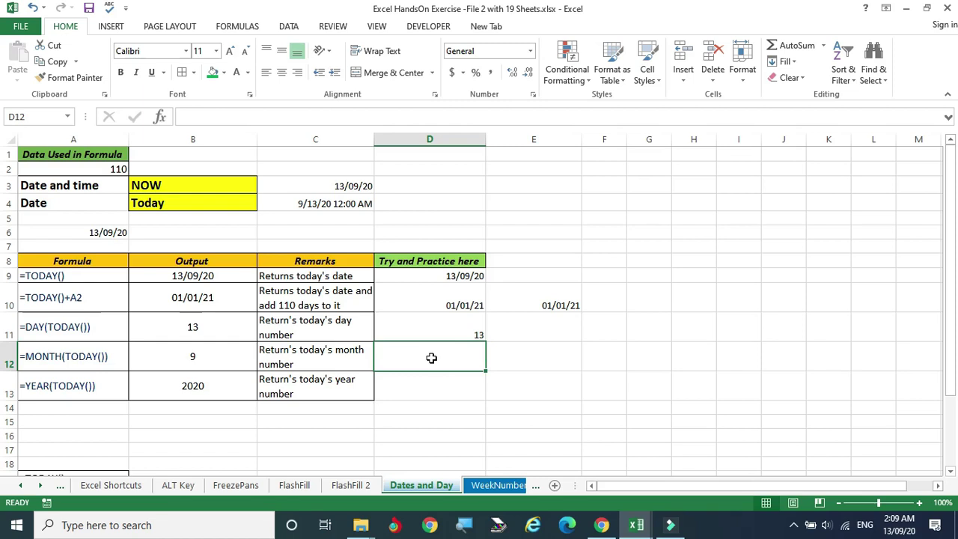
{"action": "type", "text": "=month"}
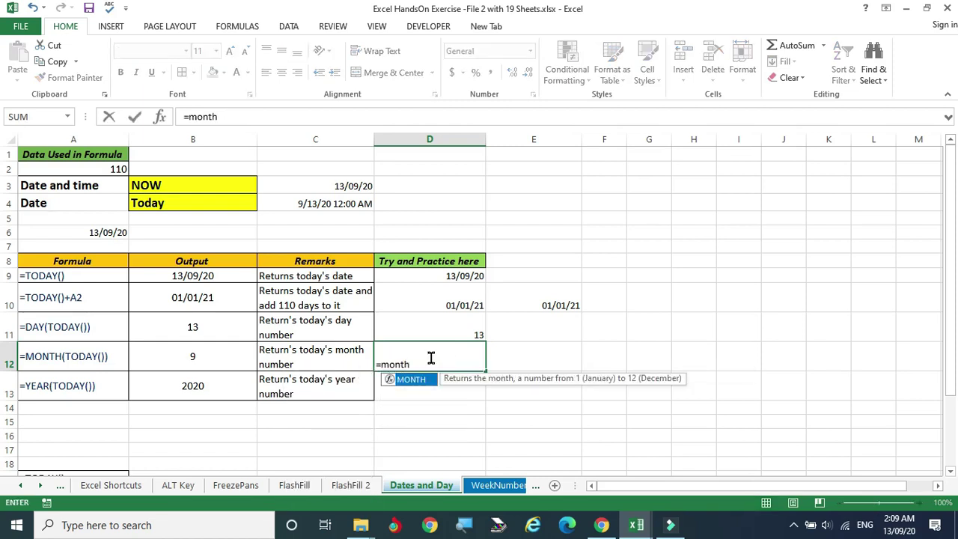
{"action": "type", "text": "(Today()"}
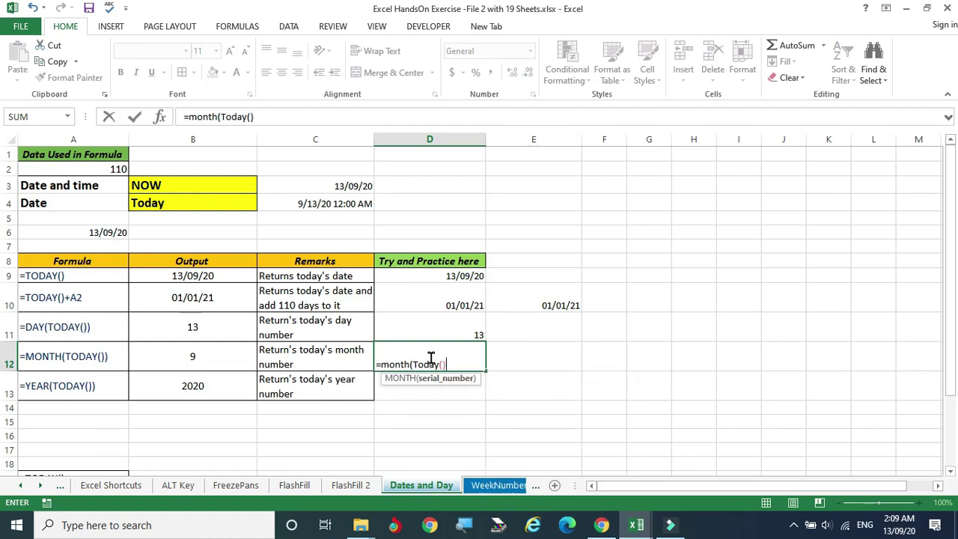
{"action": "type", "text": ")"}
{"action": "key", "text": "Return"}
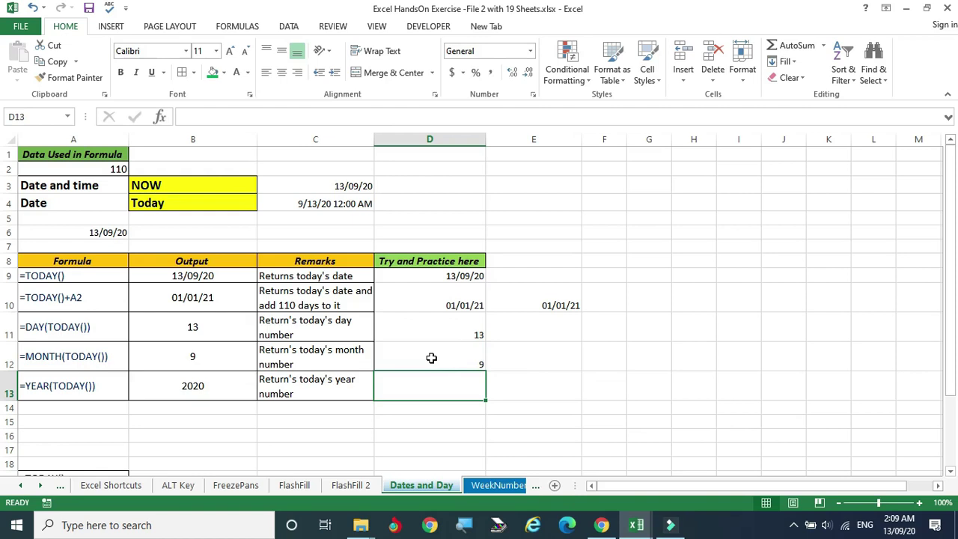
- Enter the formula =YEAR(TODAY()) in practice cell D13 to return today's year number
{"action": "type", "text": "="}
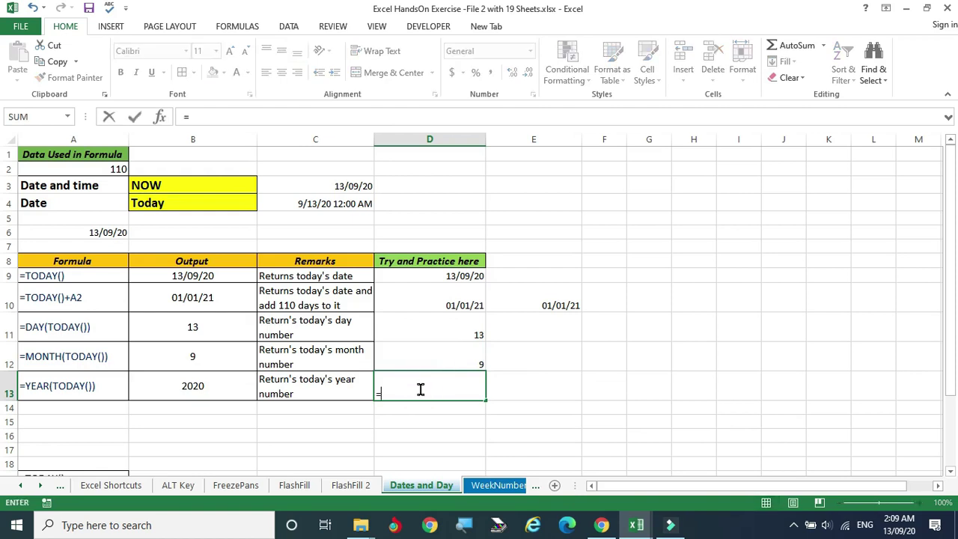
{"action": "type", "text": "year"}
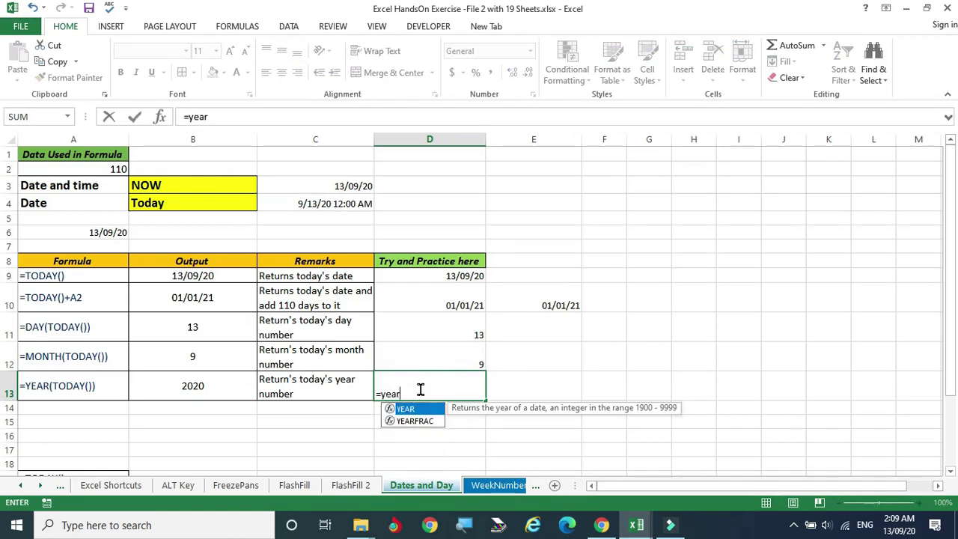
{"action": "type", "text": "(Toda"}
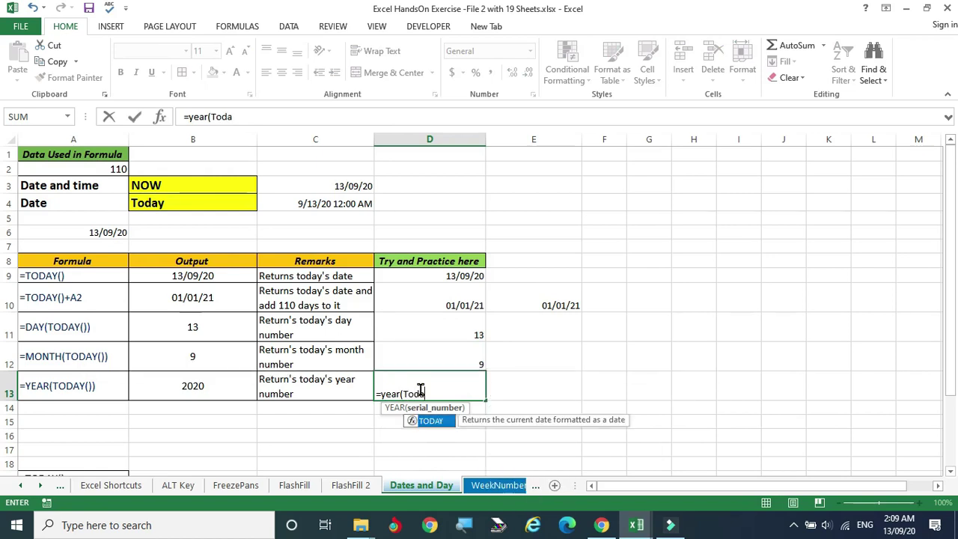
{"action": "type", "text": "y())"}
{"action": "key", "text": "Return"}
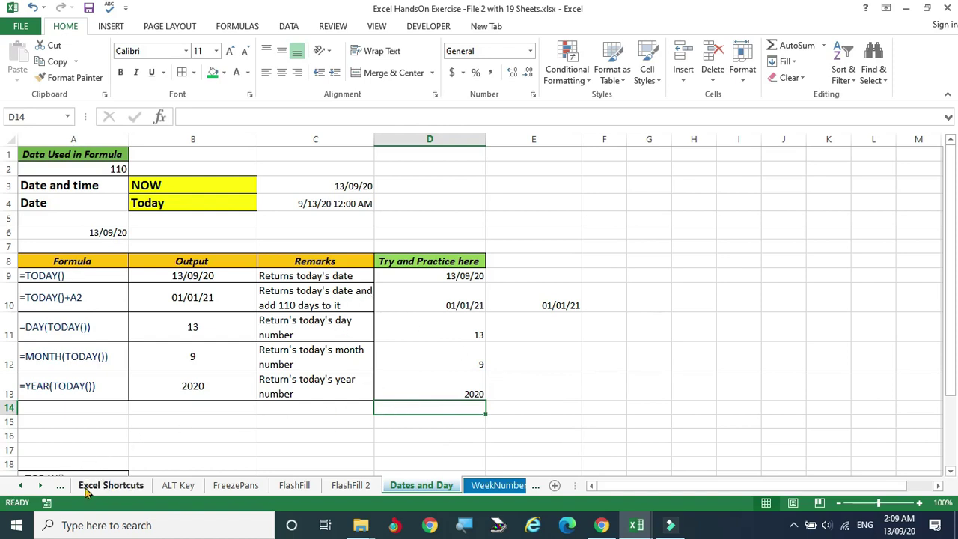
- Open the WeekNumber sheet and review its source date in A2 and the weeks-per-year note in F7
{"action": "left_click", "coordinate": [40, 485]}
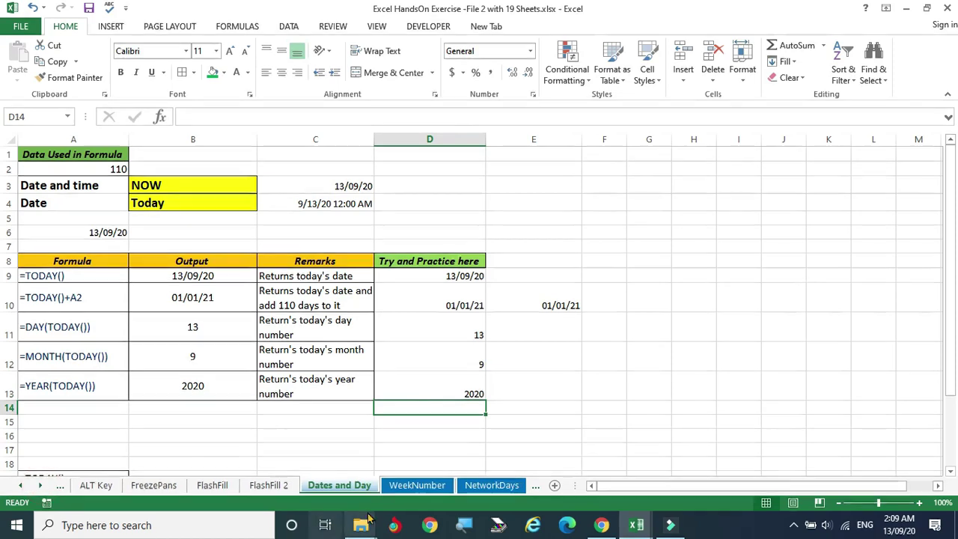
{"action": "left_click", "coordinate": [417, 485]}
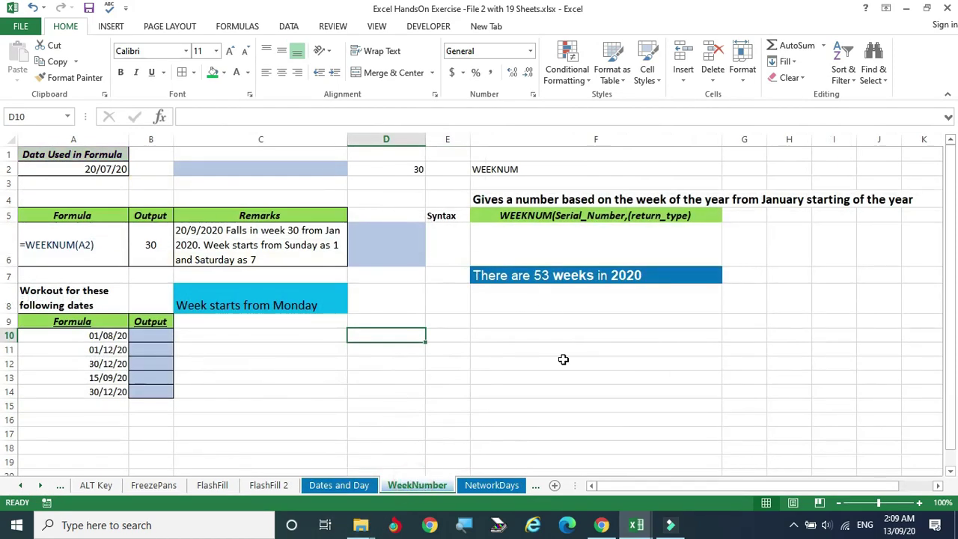
{"action": "left_click", "coordinate": [49, 166]}
{"action": "left_click", "coordinate": [460, 348]}
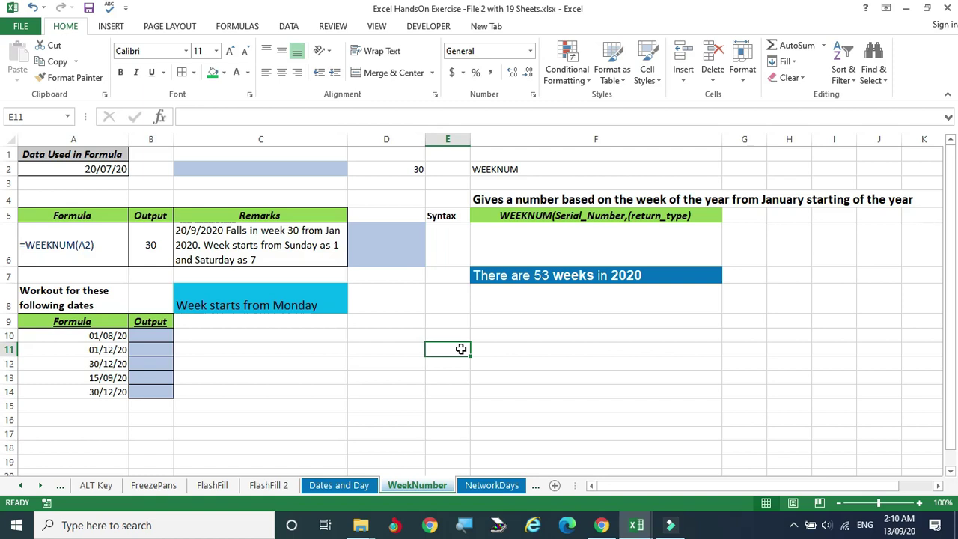
{"action": "left_click", "coordinate": [507, 277]}
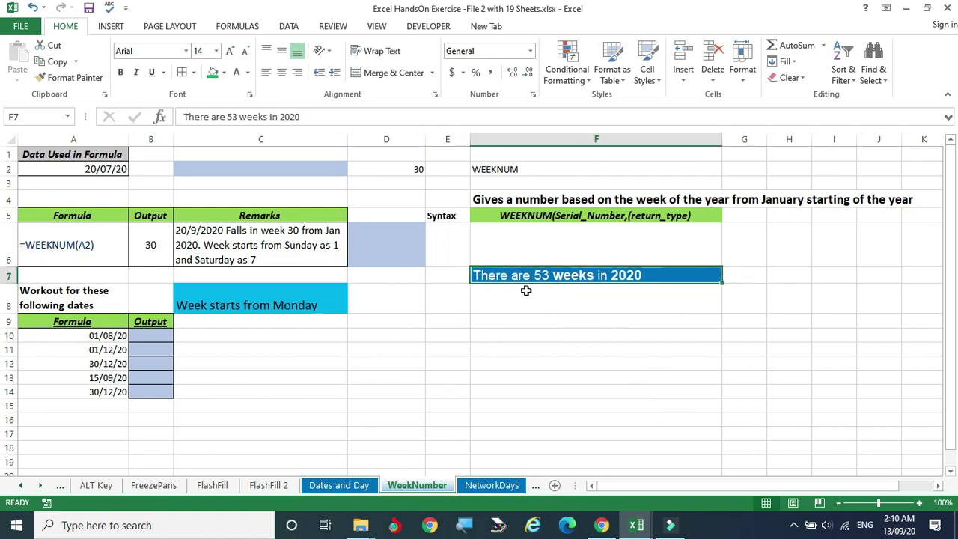
- Enter the formula =WEEKNUM(TODAY()) in cell C2 to get the current week number, accepting the closing-bracket correction
{"action": "left_click", "coordinate": [223, 161]}
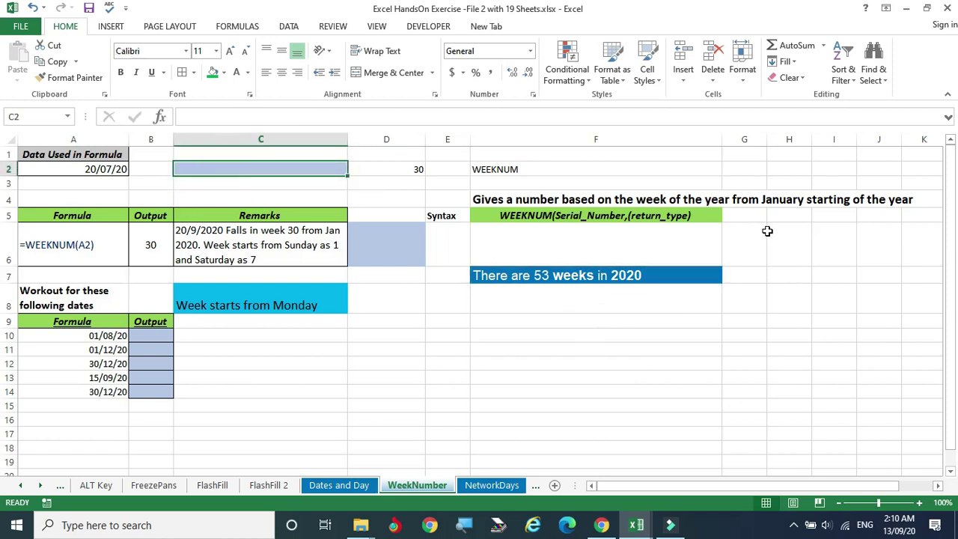
{"action": "type", "text": "=wee"}
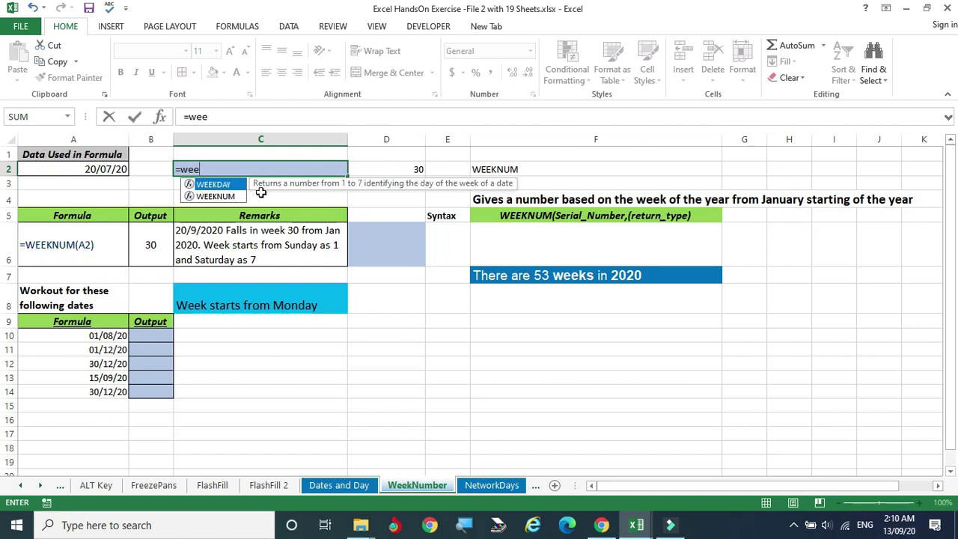
{"action": "double_click", "coordinate": [221, 196]}
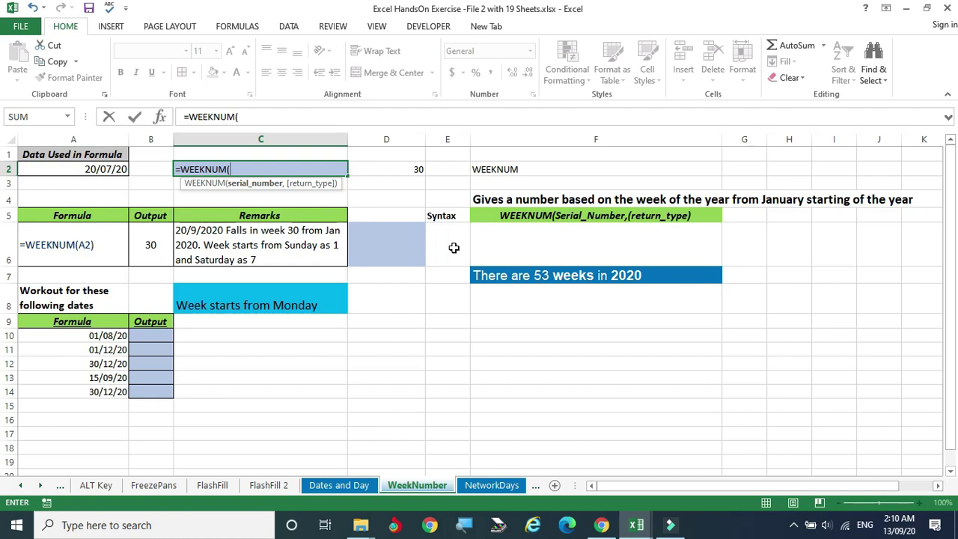
{"action": "type", "text": "toda"}
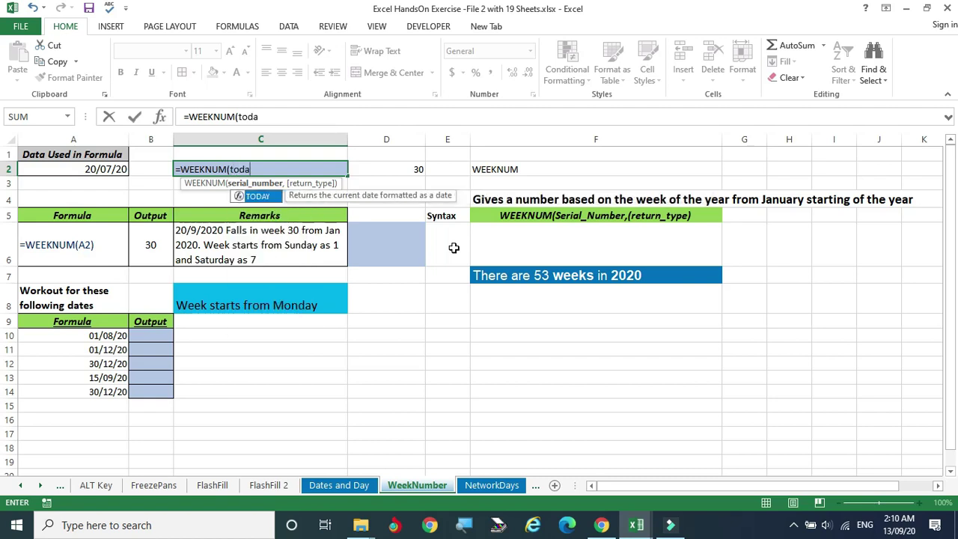
{"action": "type", "text": "y()"}
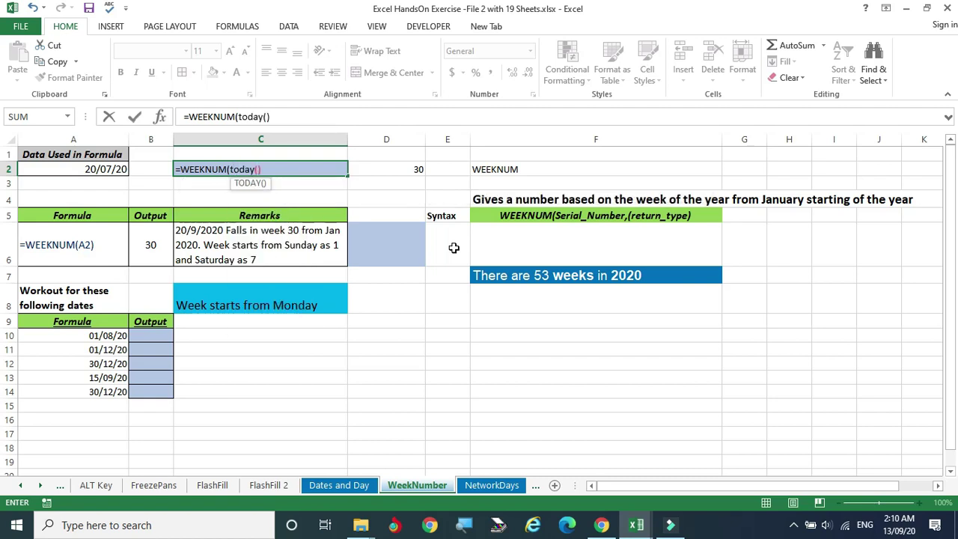
{"action": "key", "text": "Return"}
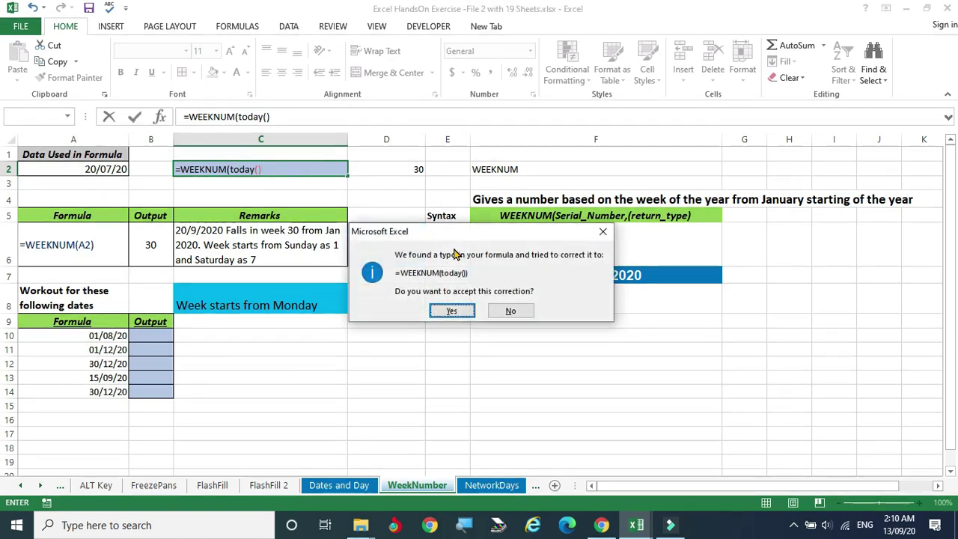
{"action": "left_click", "coordinate": [452, 310]}
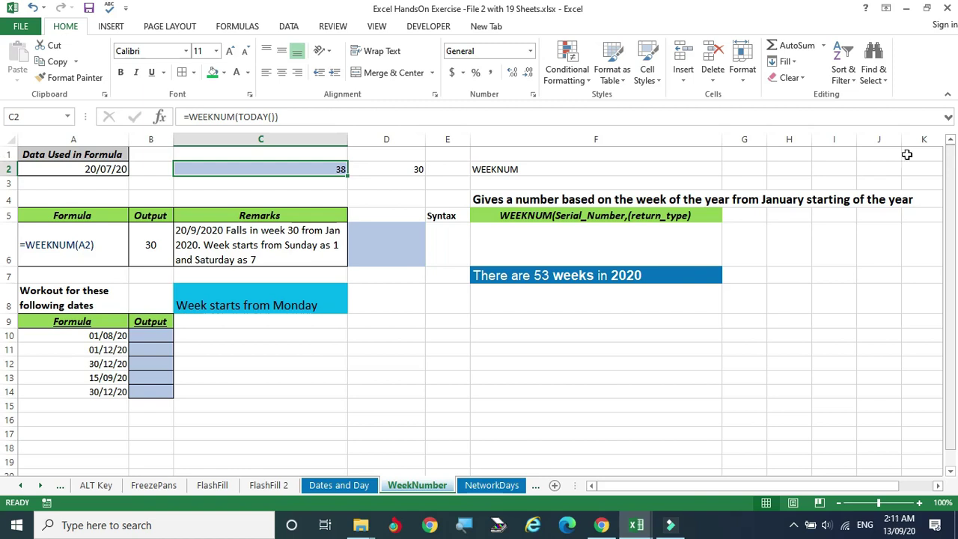
- Enter the formula =WEEKNUM(A2,1) in cell D2 to get the source date's week number with weeks starting on Sunday
{"action": "left_click", "coordinate": [82, 167]}
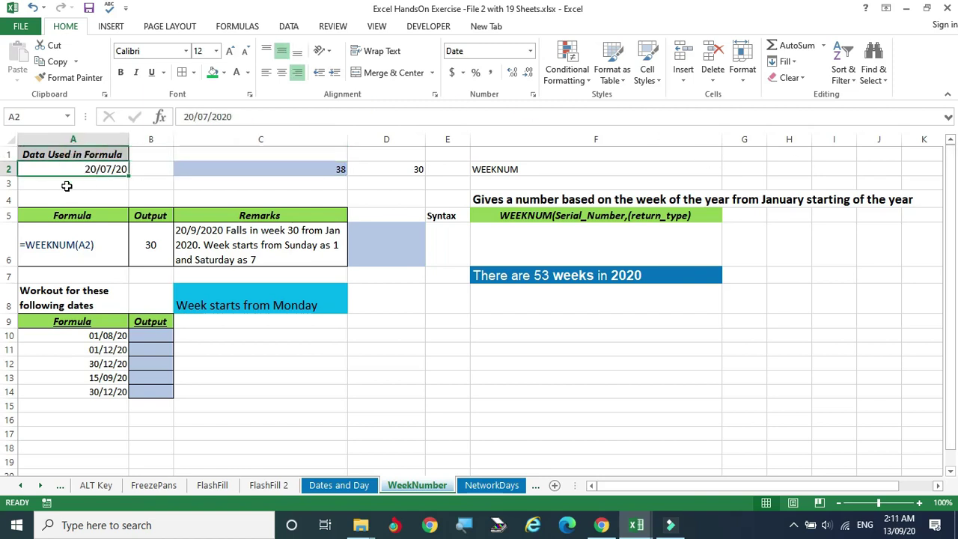
{"action": "left_click", "coordinate": [288, 171]}
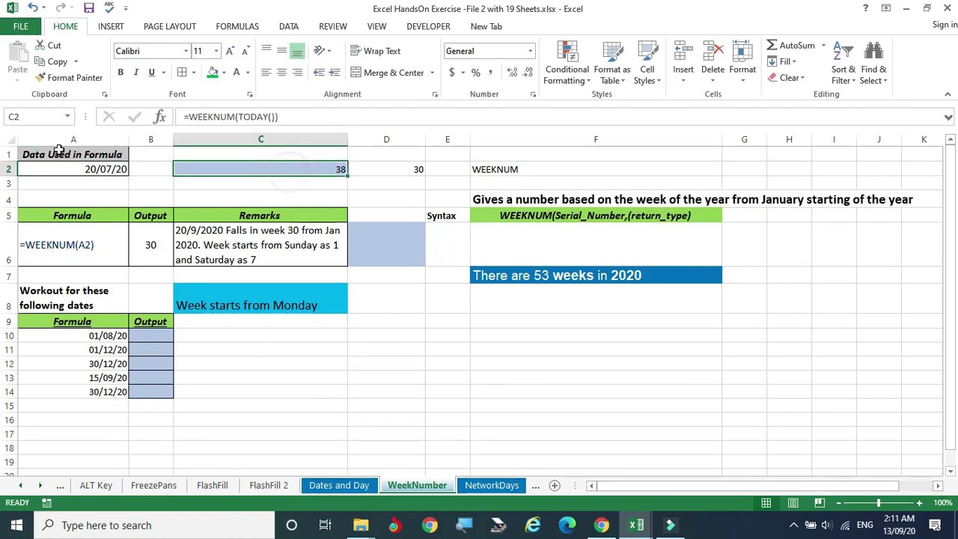
{"action": "left_click", "coordinate": [52, 171]}
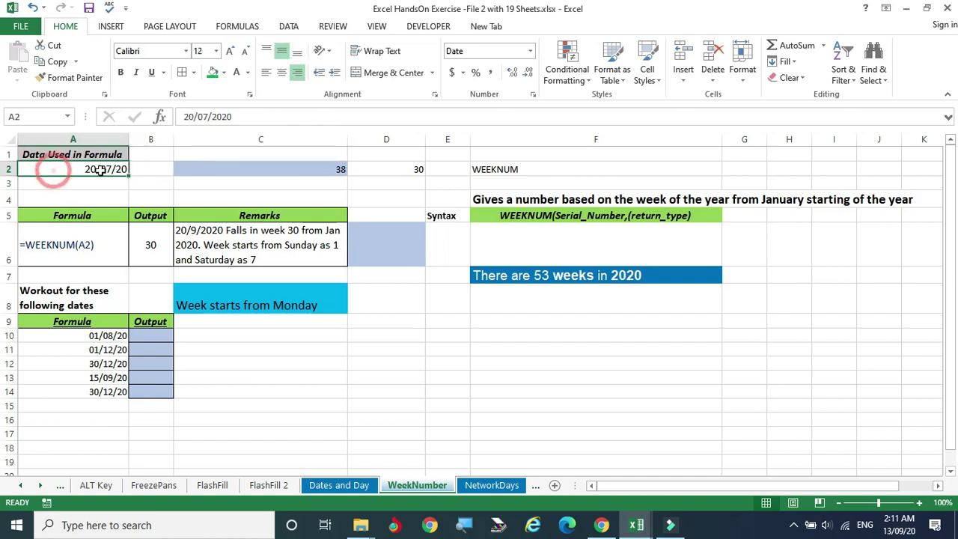
{"action": "left_click", "coordinate": [403, 170]}
{"action": "type", "text": "="}
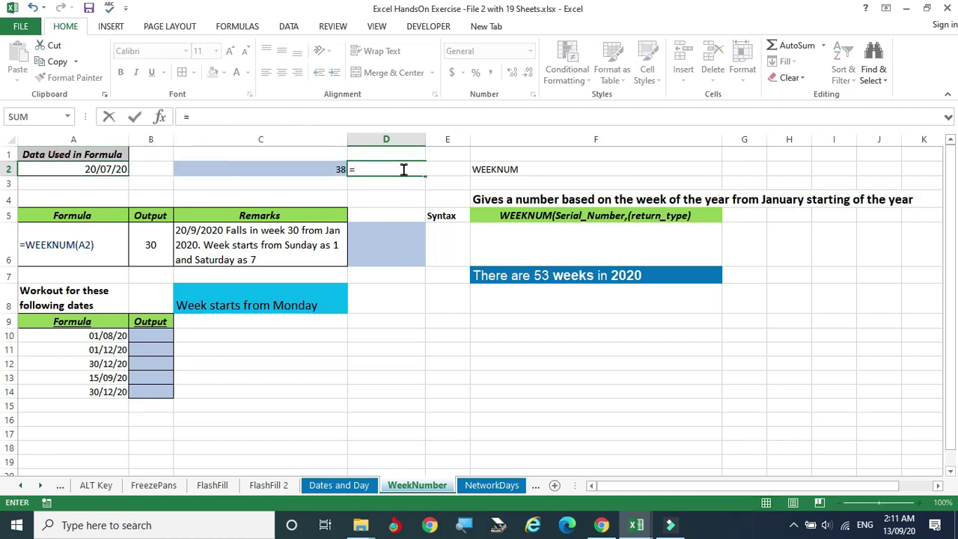
{"action": "type", "text": "weeknum"}
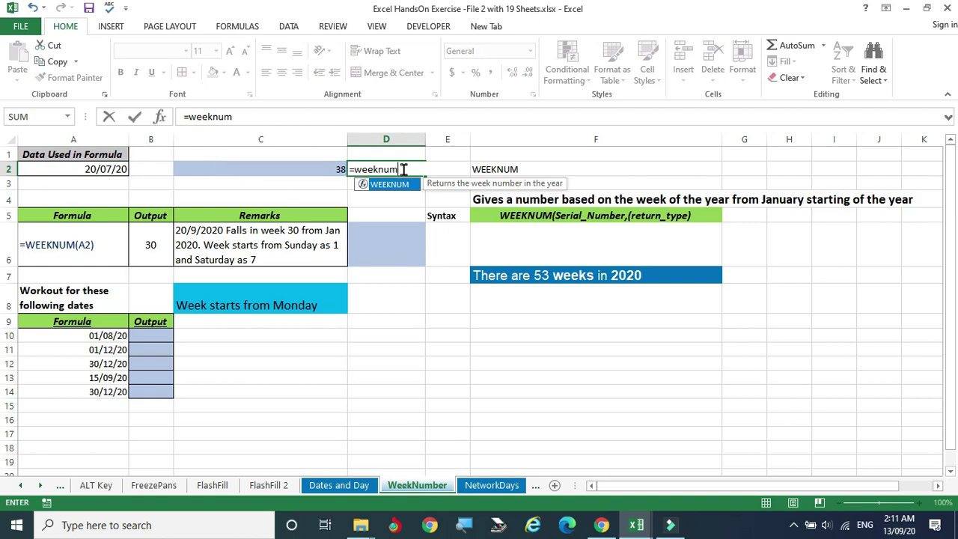
{"action": "key", "text": "Tab"}
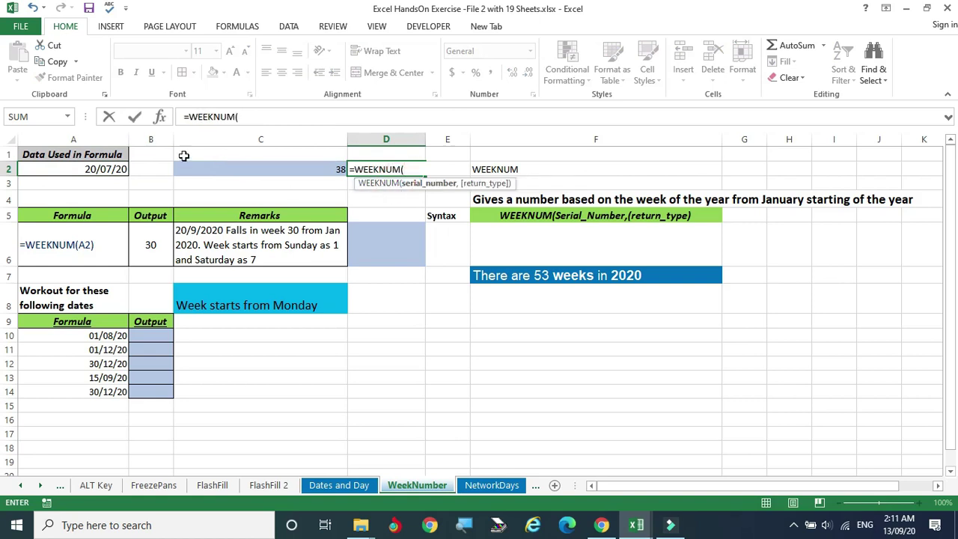
{"action": "left_click", "coordinate": [75, 166]}
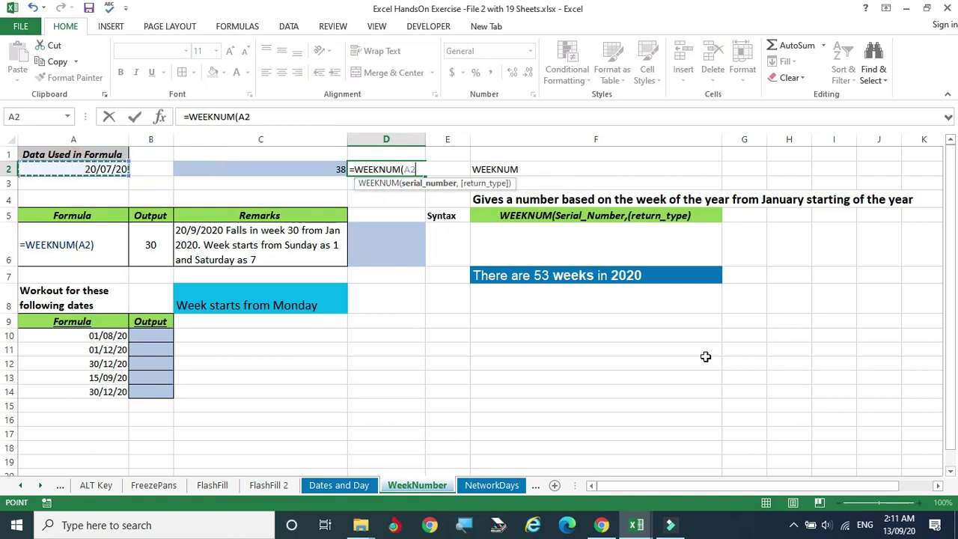
{"action": "type", "text": ","}
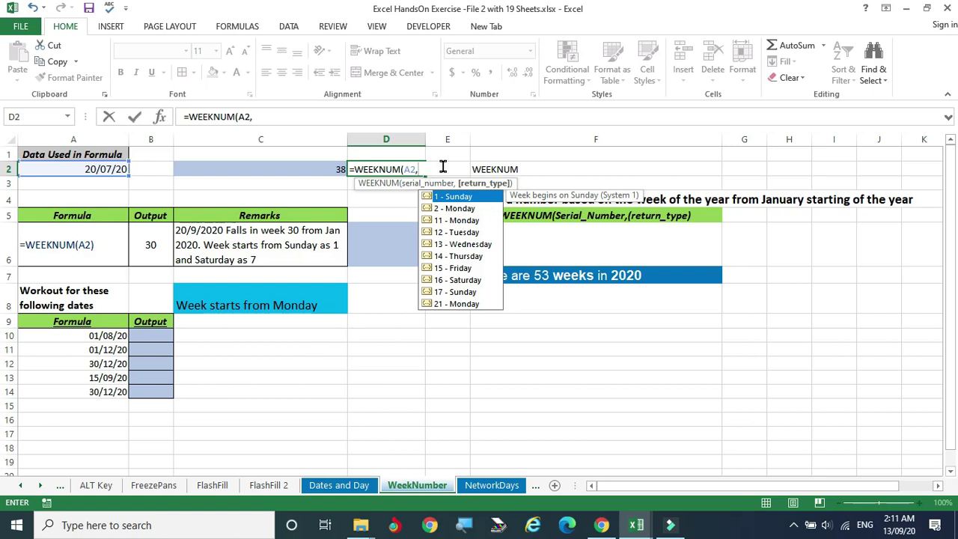
{"action": "type", "text": "1)"}
{"action": "key", "text": "Return"}
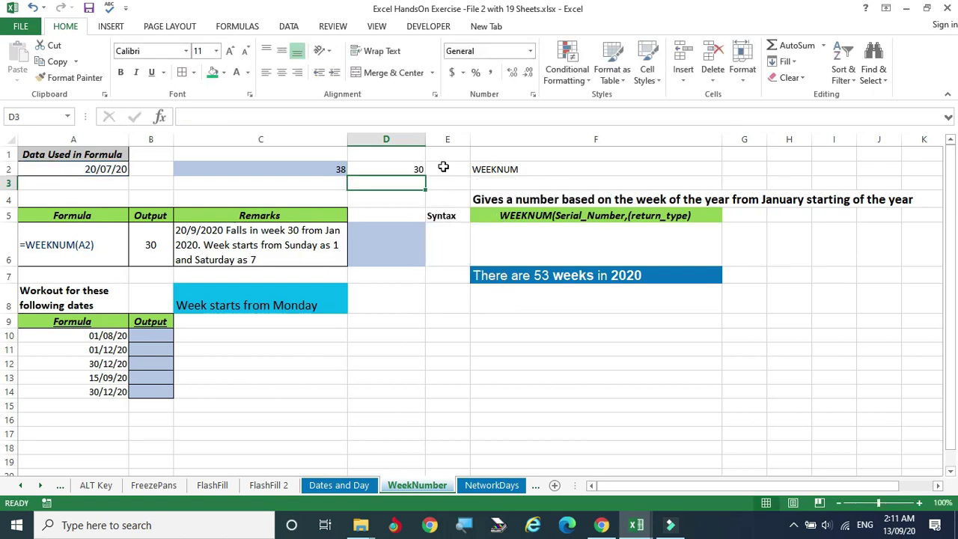
- Compare the source date in A2 with the WEEKNUM results in C2 and D2
{"action": "left_click", "coordinate": [378, 169]}
{"action": "left_click", "coordinate": [70, 169]}
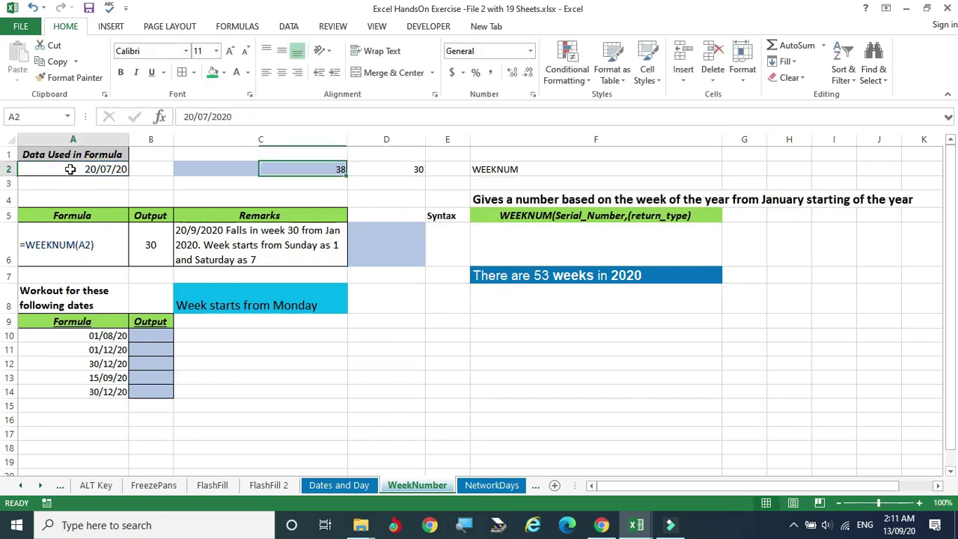
{"action": "left_click", "coordinate": [386, 167]}
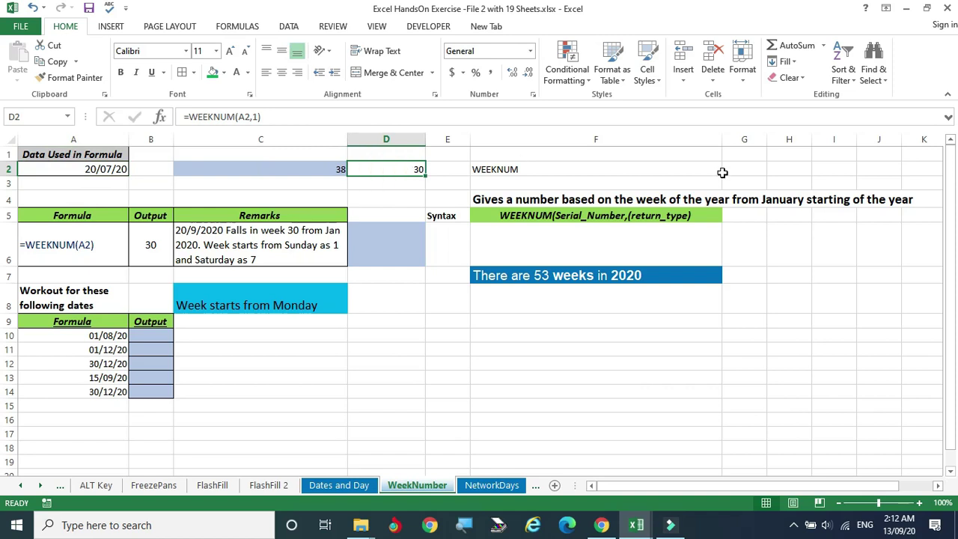
{"action": "left_click", "coordinate": [297, 169]}
{"action": "left_click", "coordinate": [377, 233]}
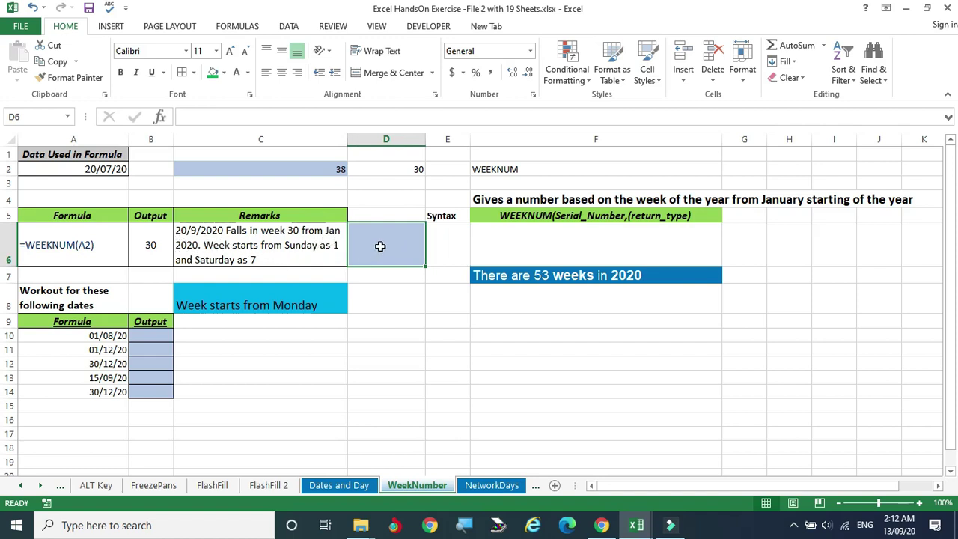
{"action": "left_click", "coordinate": [380, 245]}
- Enter =WEEKNUM(A10,1) in output cell B10 and fill the formula down to B14 for the remaining practice dates
{"action": "left_click", "coordinate": [152, 335]}
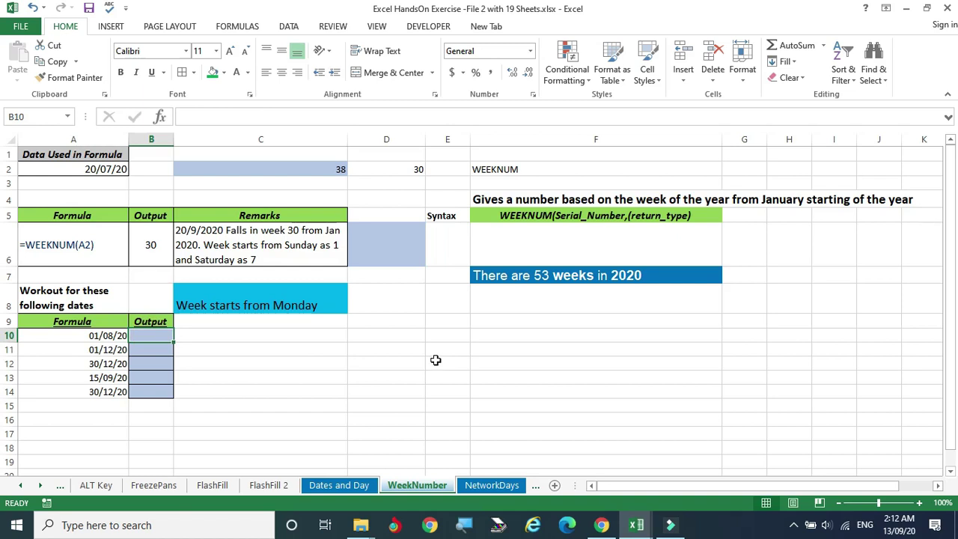
{"action": "type", "text": "=ween"}
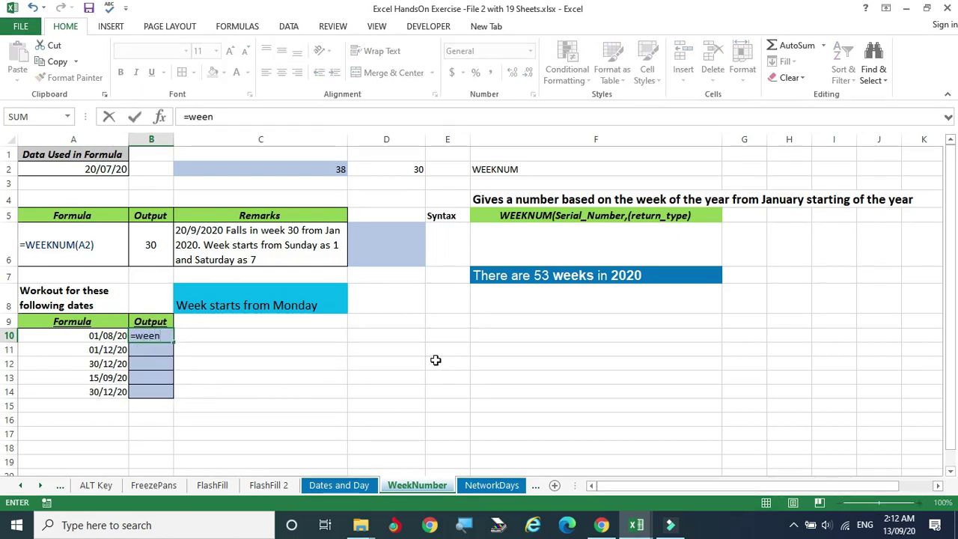
{"action": "key", "text": "BackSpace"}
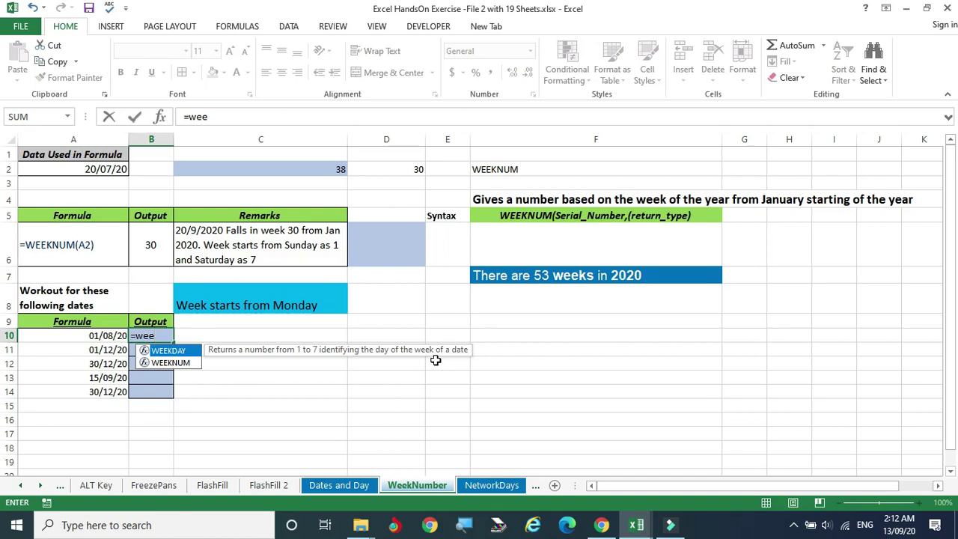
{"action": "double_click", "coordinate": [170, 363]}
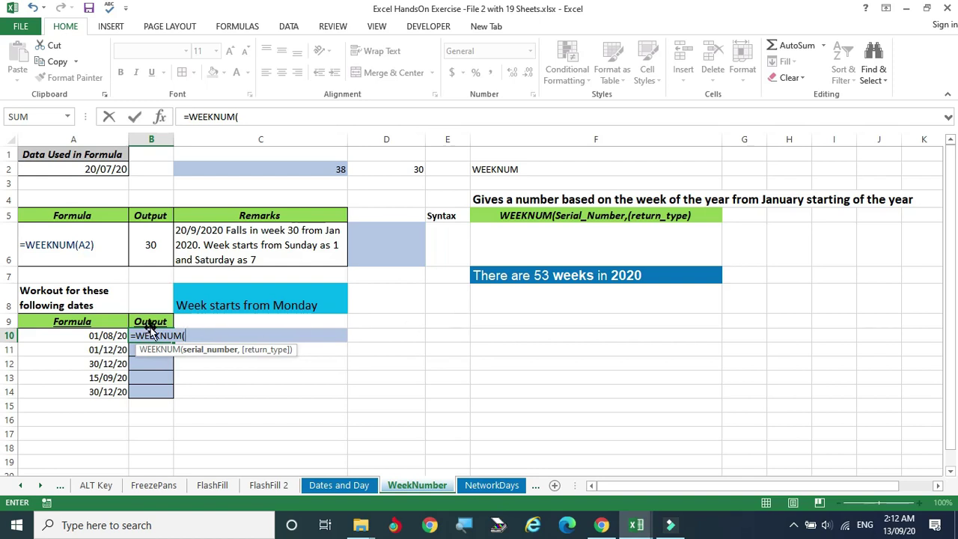
{"action": "left_click", "coordinate": [79, 336]}
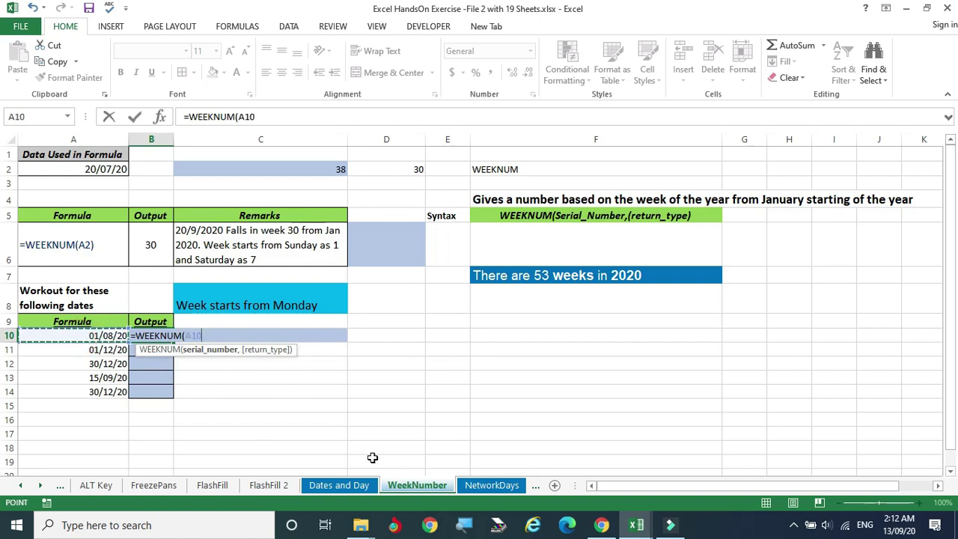
{"action": "type", "text": ",1"}
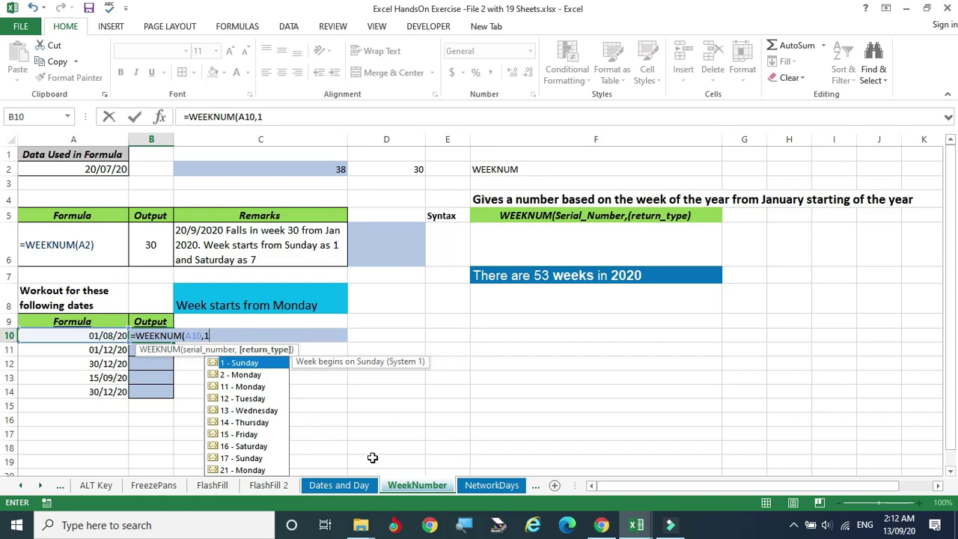
{"action": "key", "text": "Return"}
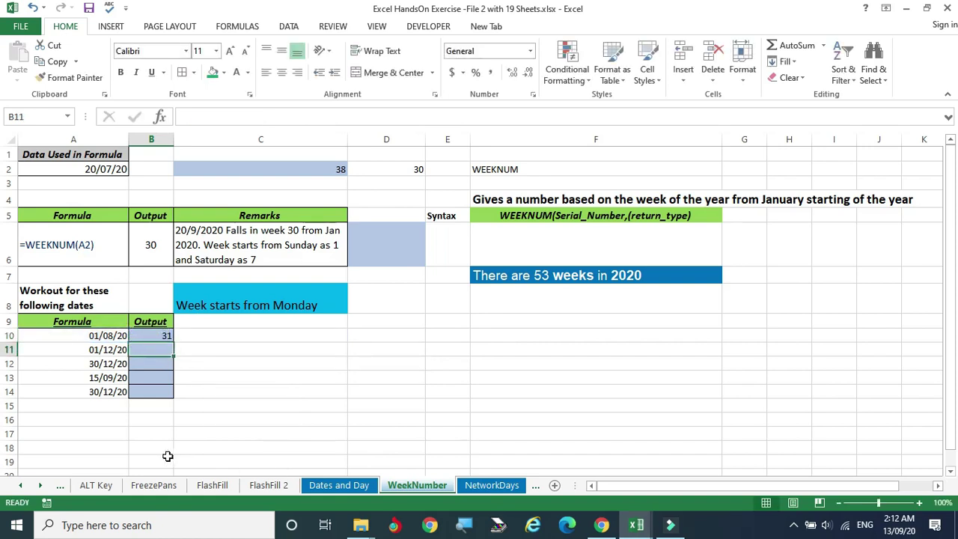
{"action": "left_click", "coordinate": [148, 339]}
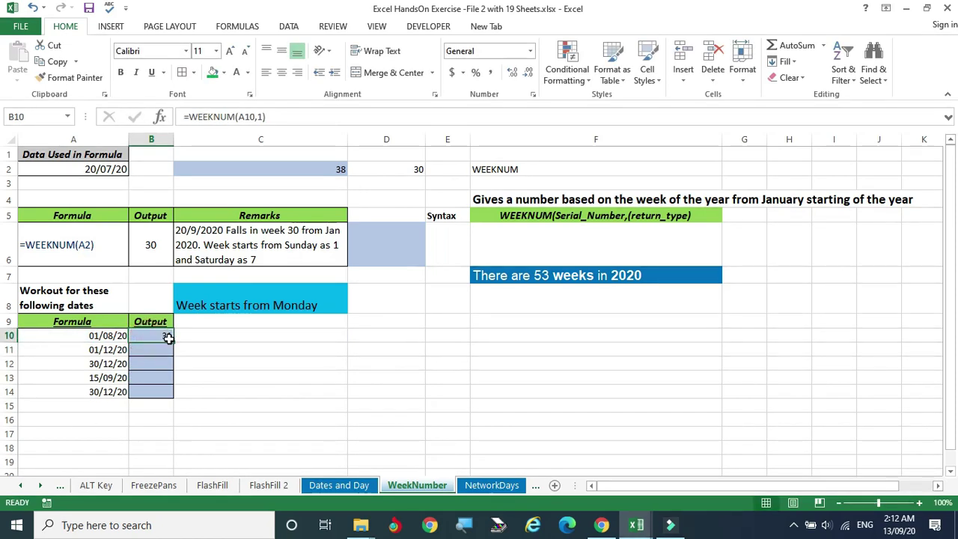
{"action": "left_click_drag", "start_coordinate": [174, 341], "coordinate": [166, 396]}
- Check the last practice date and its output in row 14 against the weeks-per-year note in F7 and the syntax in F5
{"action": "left_click", "coordinate": [70, 391]}
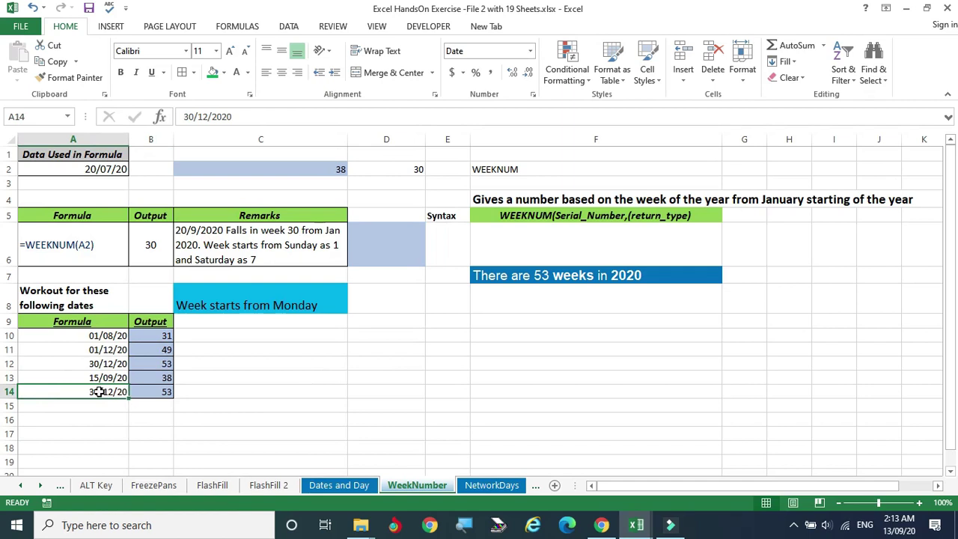
{"action": "left_click", "coordinate": [151, 391]}
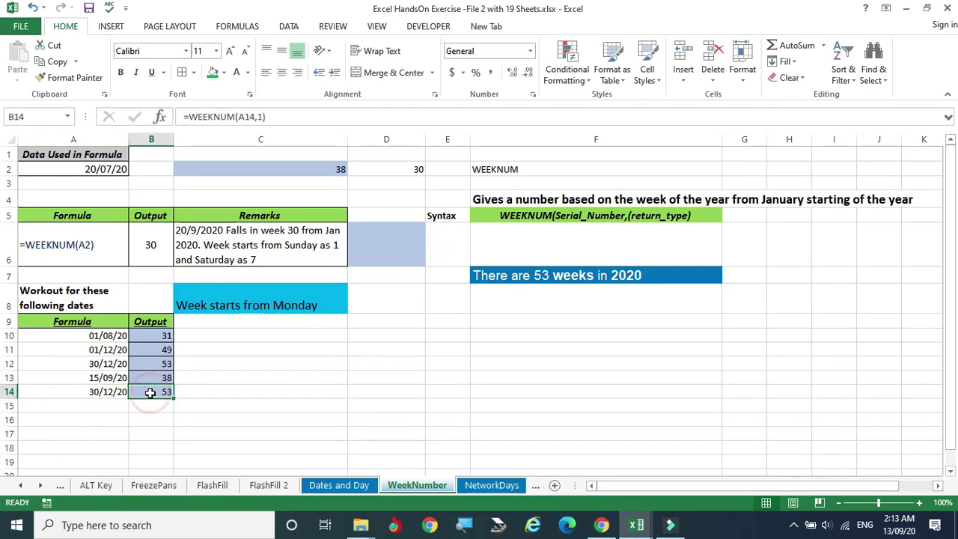
{"action": "left_click", "coordinate": [538, 276]}
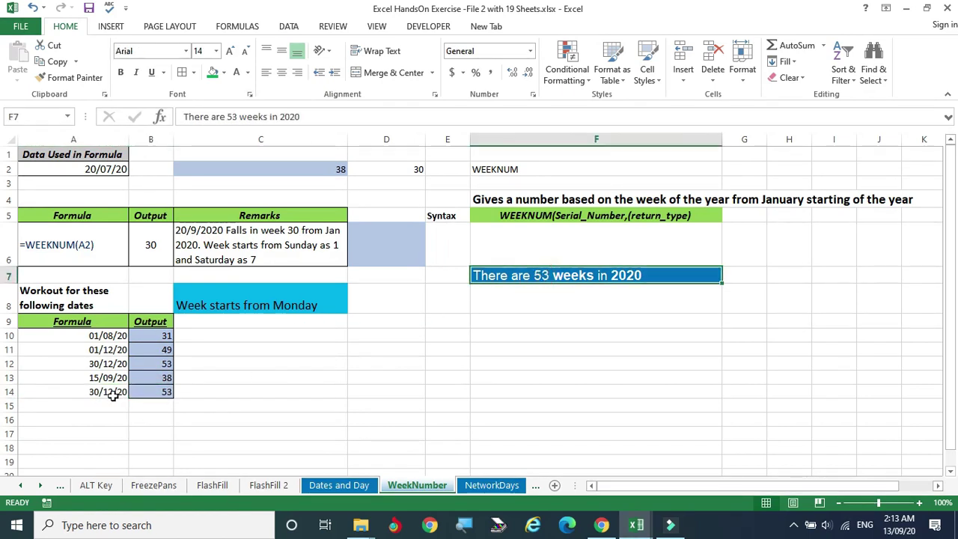
{"action": "left_click", "coordinate": [143, 390]}
{"action": "left_click", "coordinate": [100, 391]}
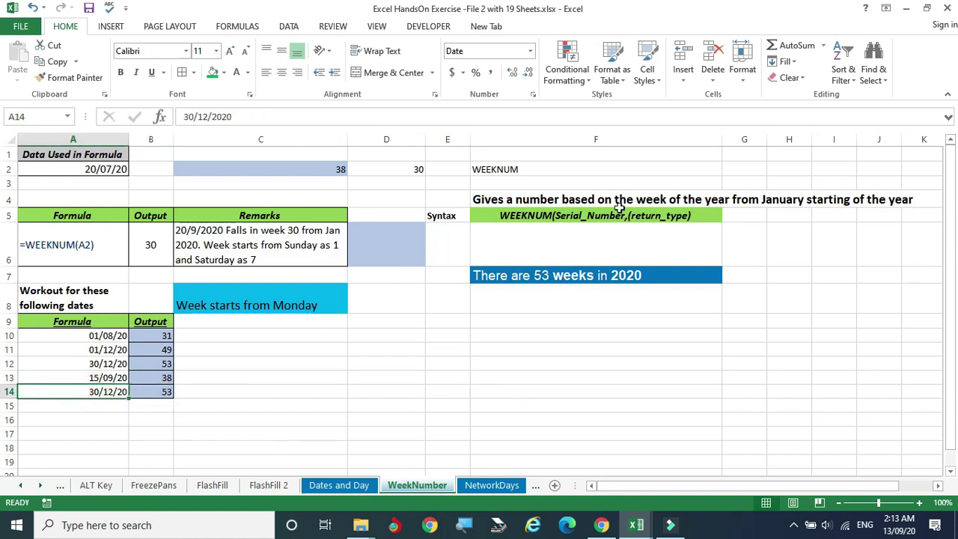
{"action": "left_click", "coordinate": [594, 213]}
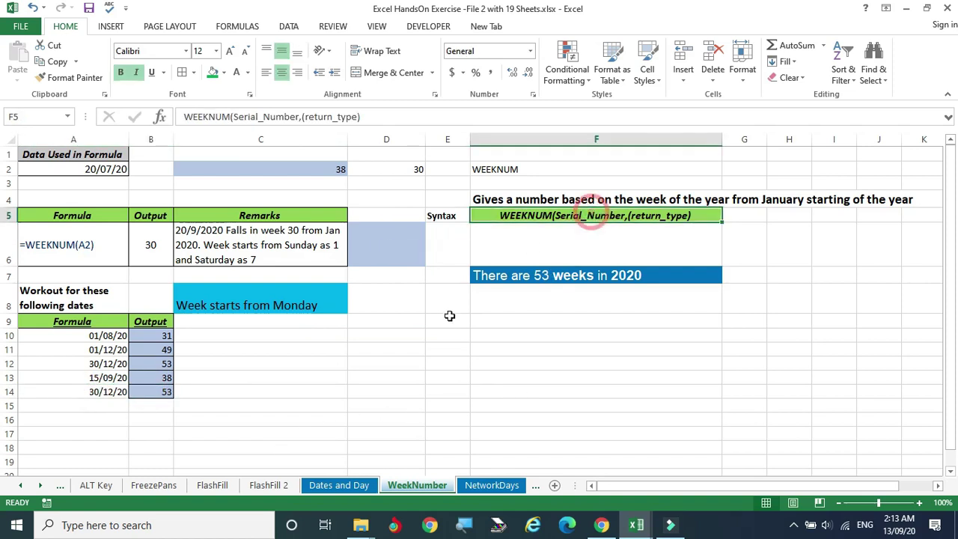
- Open the NetworkDays sheet and review the holiday dates in C3:C9 and the start and end dates in row 3
{"action": "left_click", "coordinate": [491, 485]}
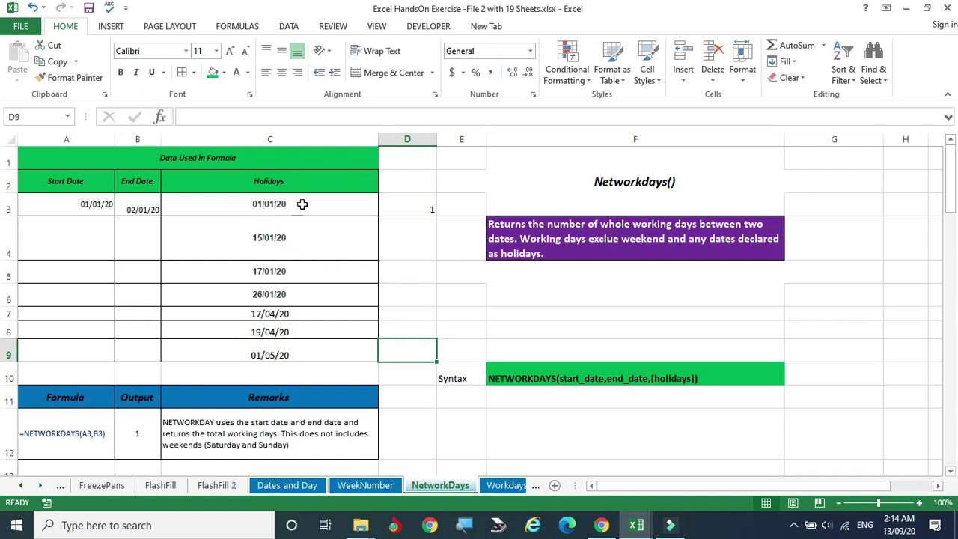
{"action": "left_click_drag", "start_coordinate": [299, 207], "coordinate": [295, 346]}
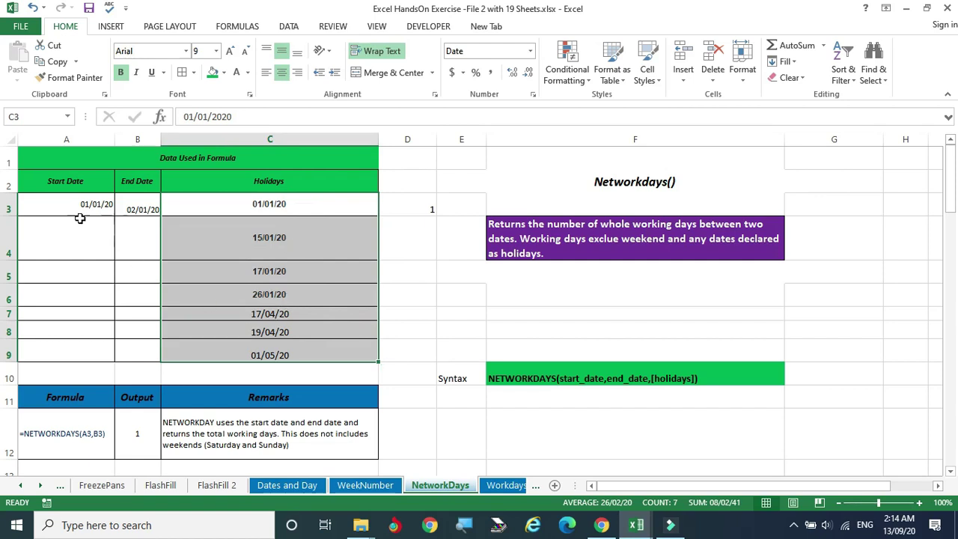
{"action": "left_click", "coordinate": [61, 204]}
{"action": "left_click", "coordinate": [138, 208]}
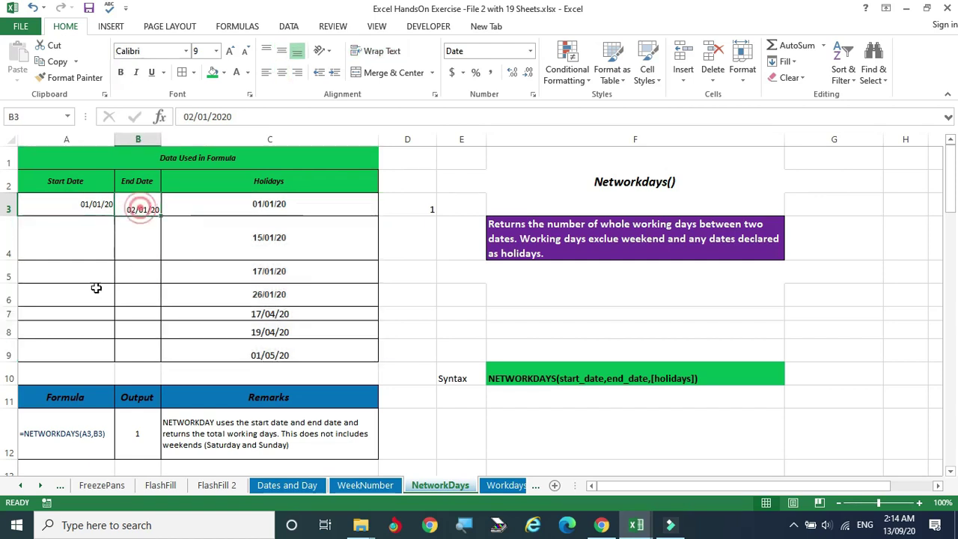
{"action": "left_click", "coordinate": [66, 183]}
{"action": "left_click", "coordinate": [139, 184]}
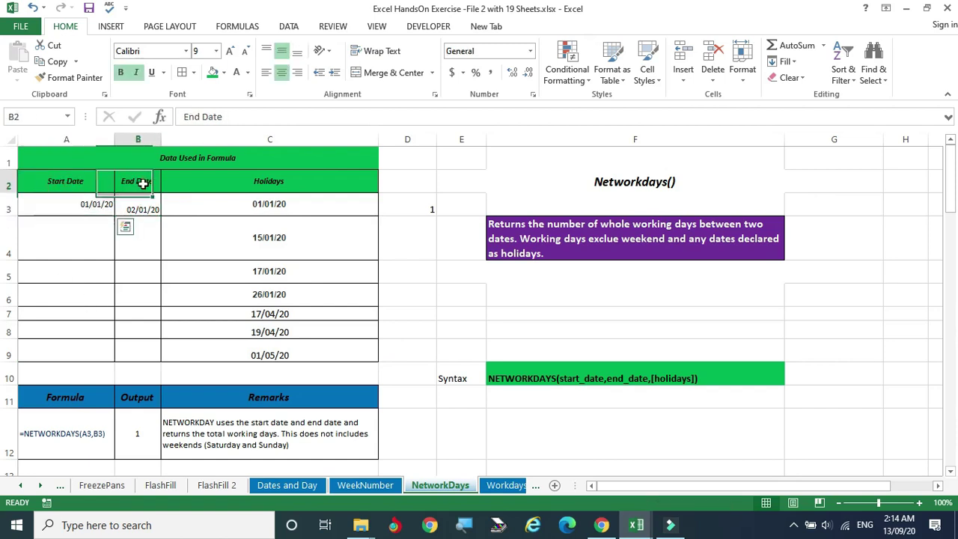
- Enter =NETWORKDAYS(A3,B3,C3:C9) in cell D3 to count the working days excluding the listed holidays
{"action": "left_click", "coordinate": [417, 203]}
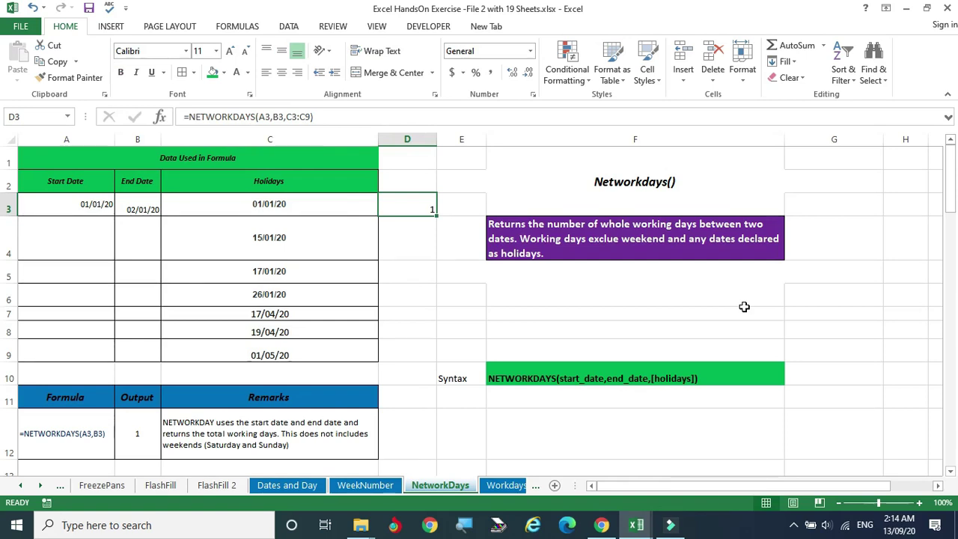
{"action": "type", "text": "="}
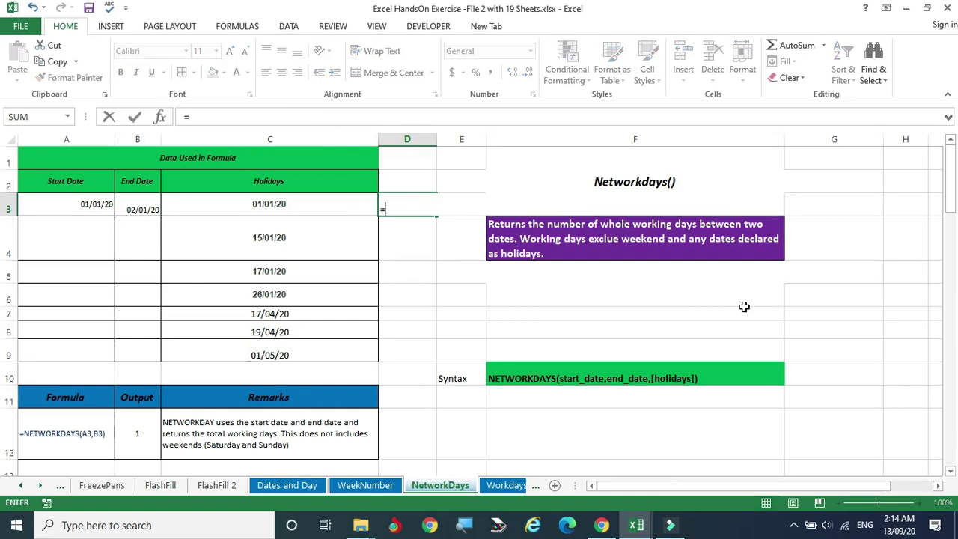
{"action": "type", "text": "net"}
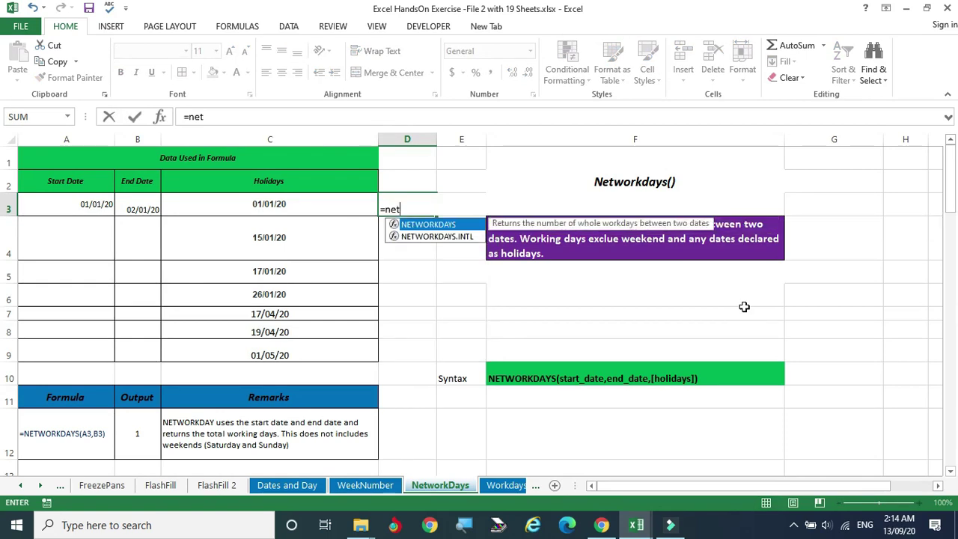
{"action": "type", "text": "work"}
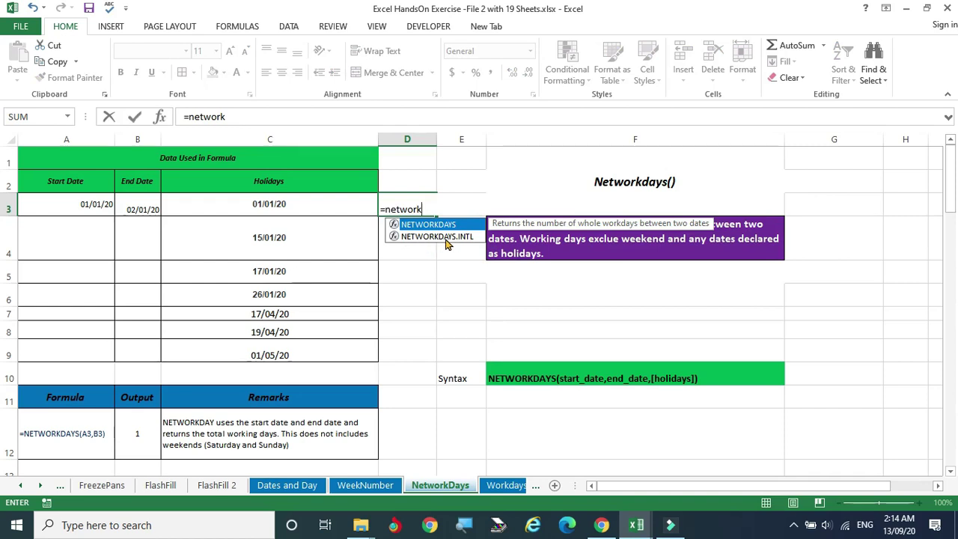
{"action": "double_click", "coordinate": [410, 226]}
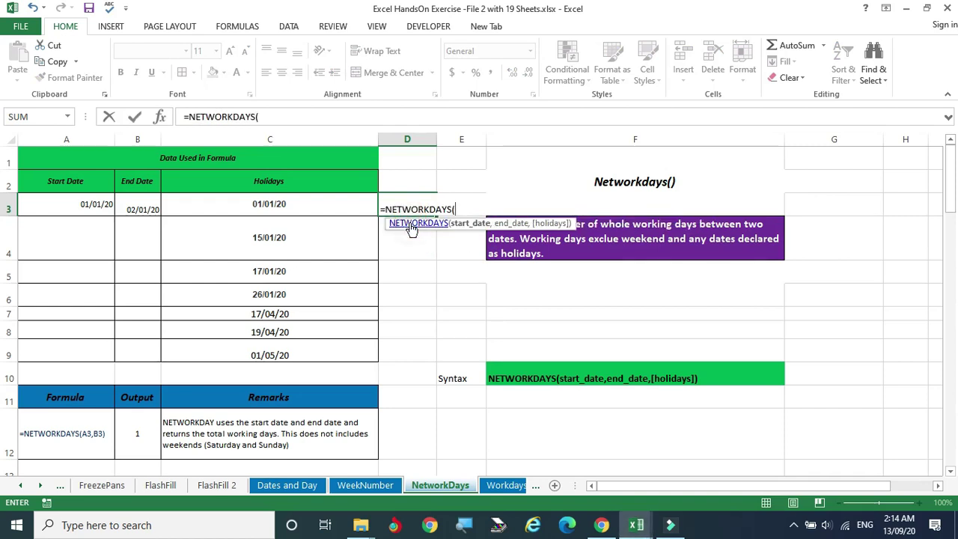
{"action": "left_click", "coordinate": [68, 204]}
{"action": "type", "text": ","}
{"action": "left_click", "coordinate": [148, 205]}
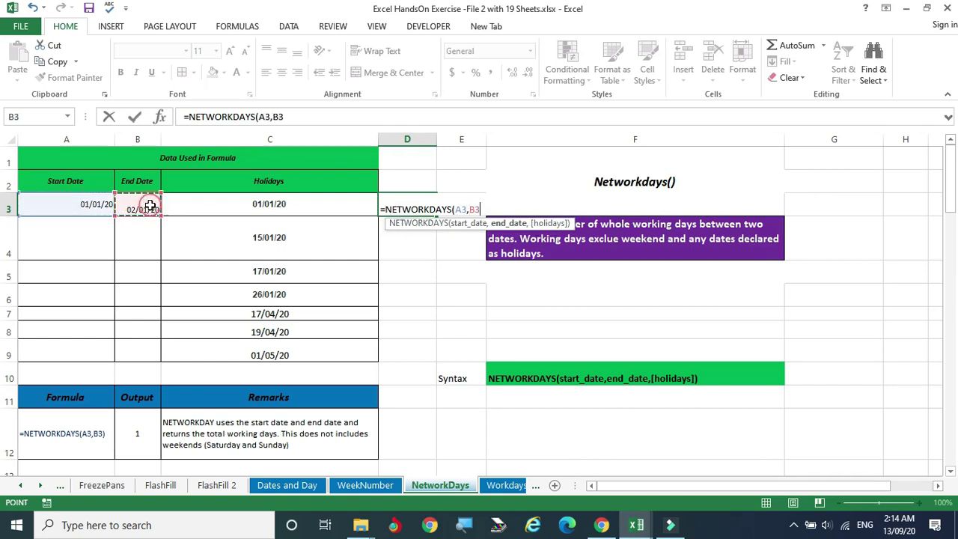
{"action": "type", "text": ","}
{"action": "left_click_drag", "start_coordinate": [259, 210], "coordinate": [316, 355]}
{"action": "key", "text": "Return"}
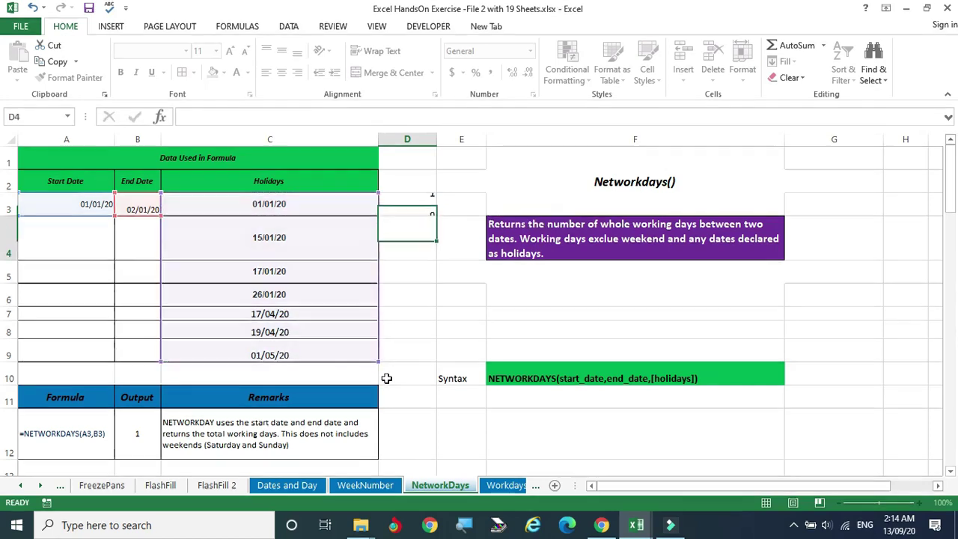
- Compare the NETWORKDAYS result in D3 with the start date, end date and first holiday in row 3
{"action": "left_click", "coordinate": [420, 197]}
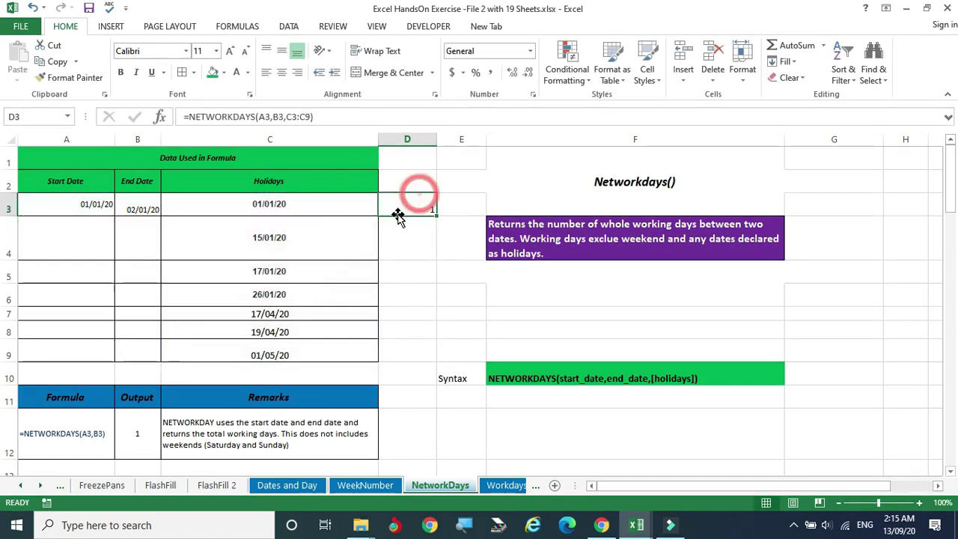
{"action": "left_click", "coordinate": [66, 205]}
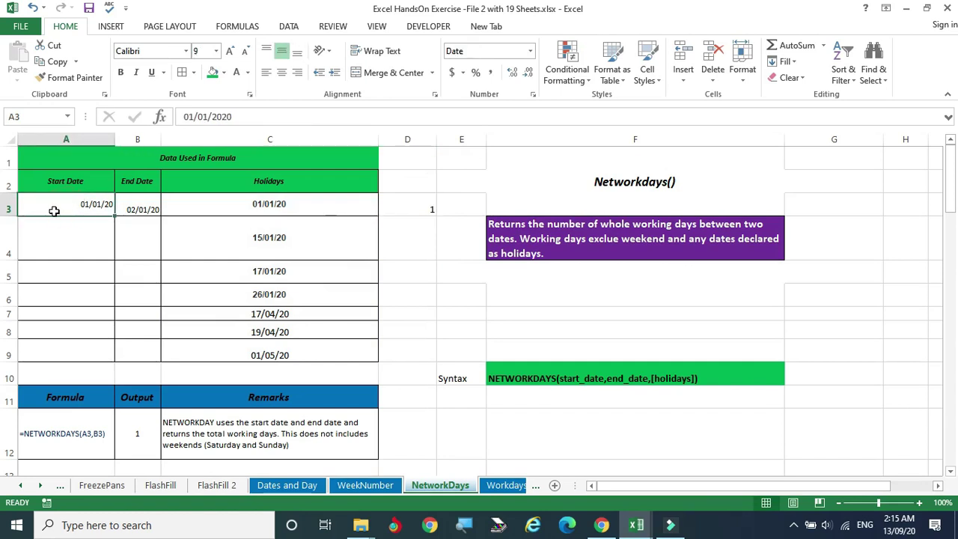
{"action": "left_click", "coordinate": [129, 206]}
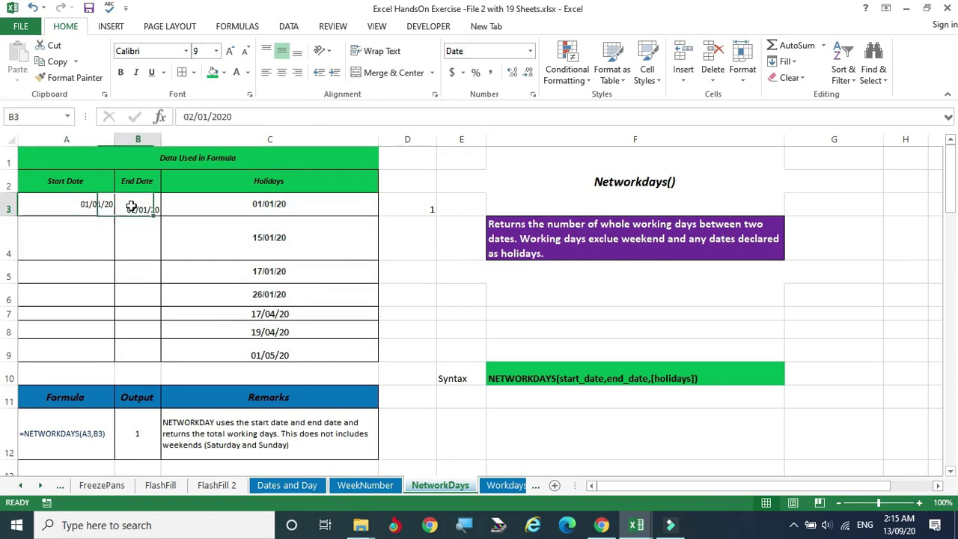
{"action": "left_click", "coordinate": [310, 206]}
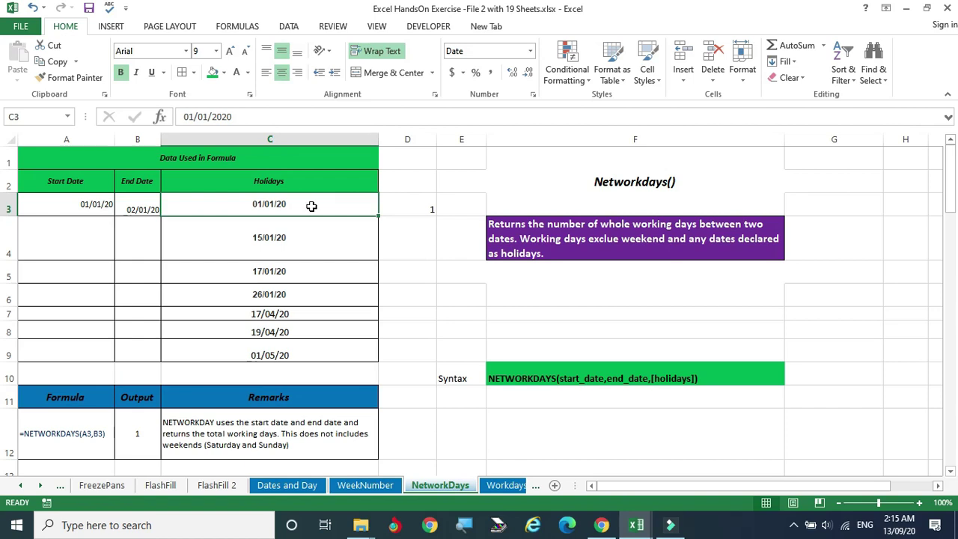
{"action": "left_click", "coordinate": [246, 208]}
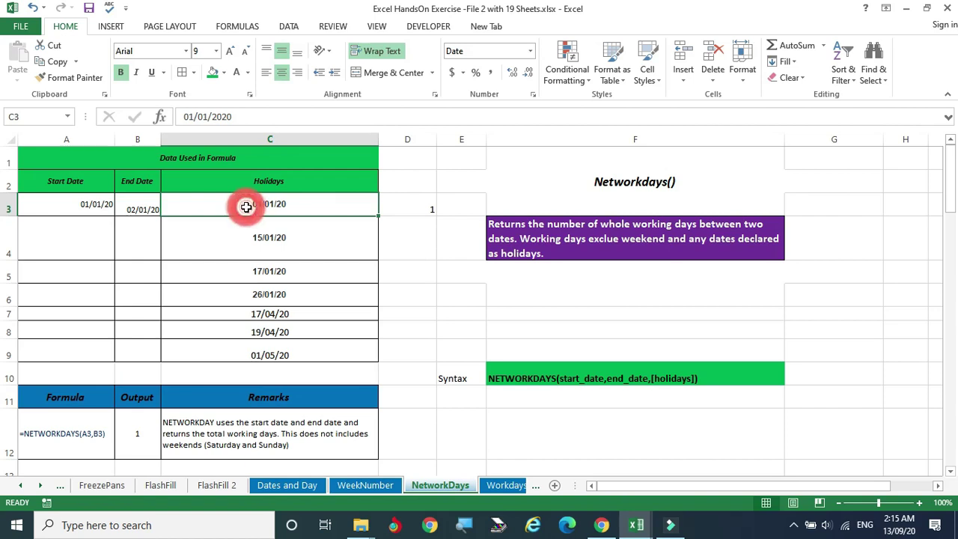
{"action": "left_click", "coordinate": [406, 206]}
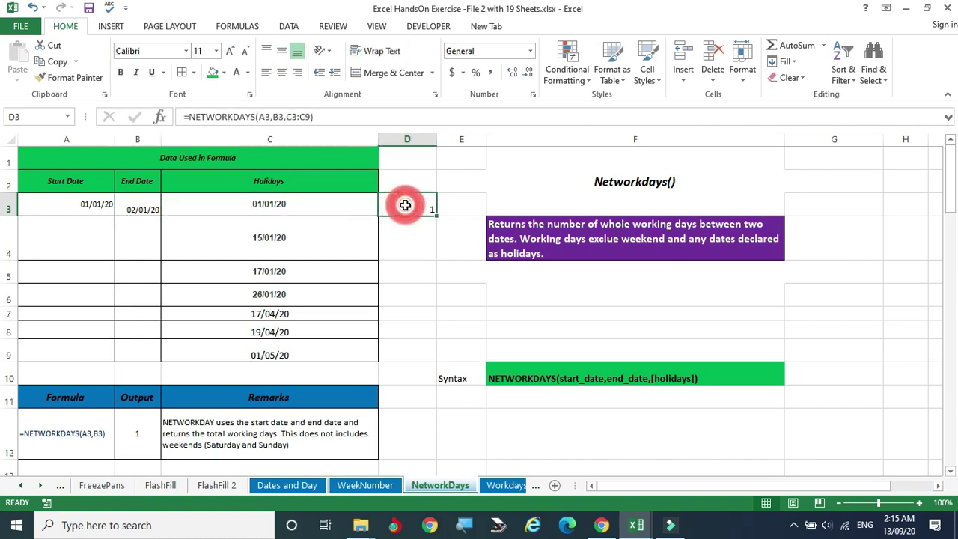
- Review the named holiday list in E14:G20 against the Holidays dates in C3:C9 and the formula in D3
{"action": "left_click", "coordinate": [431, 227]}
{"action": "scroll", "coordinate": [432, 227], "scroll_direction": "down", "scroll_amount": 4}
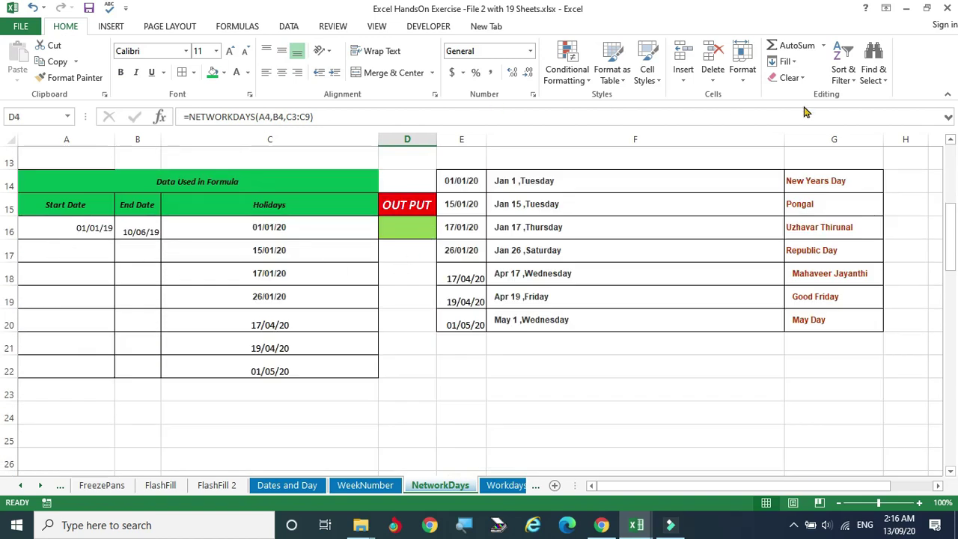
{"action": "left_click_drag", "start_coordinate": [462, 182], "coordinate": [481, 326]}
{"action": "left_click_drag", "start_coordinate": [812, 175], "coordinate": [814, 331]}
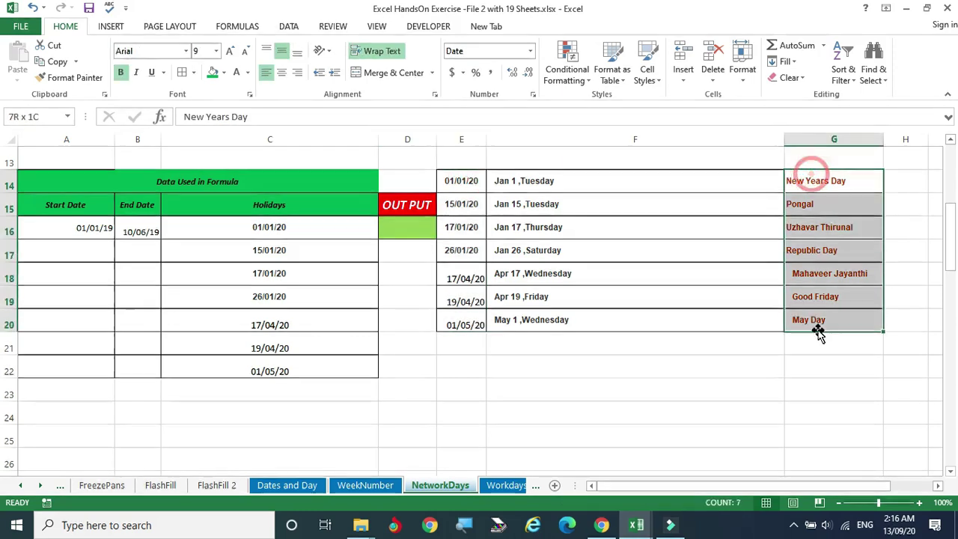
{"action": "left_click_drag", "start_coordinate": [470, 187], "coordinate": [473, 327]}
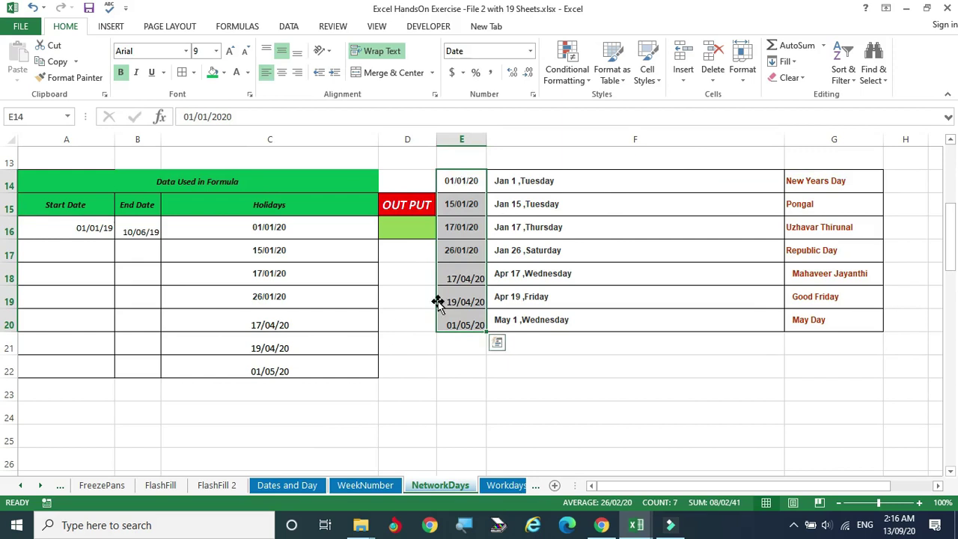
{"action": "scroll", "coordinate": [403, 321], "scroll_direction": "up", "scroll_amount": 4}
{"action": "left_click_drag", "start_coordinate": [276, 210], "coordinate": [273, 353]}
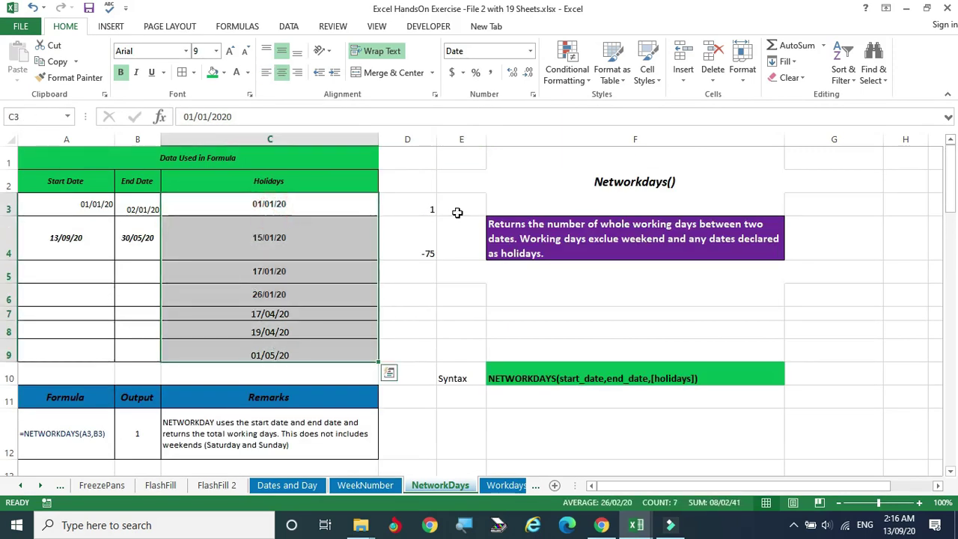
{"action": "left_click", "coordinate": [425, 197]}
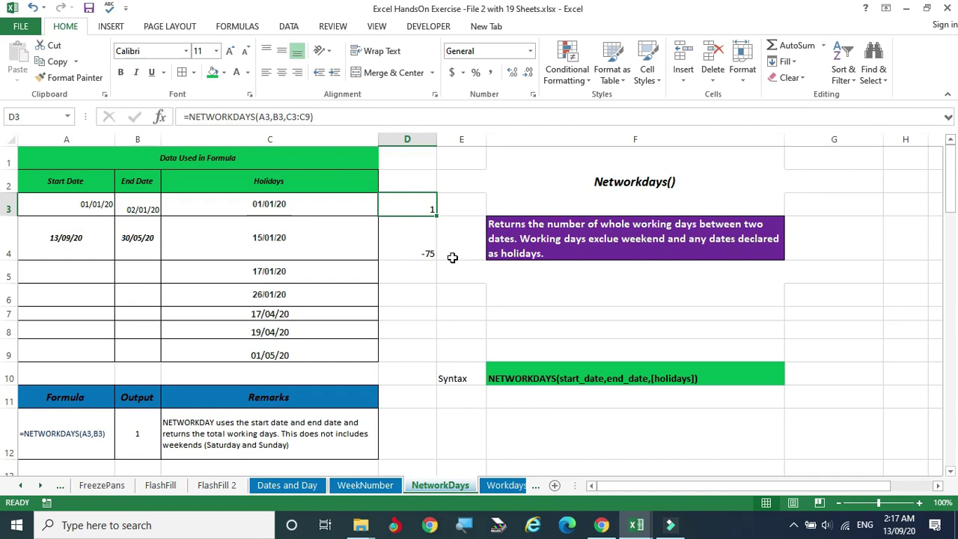
- Open the Workdays sheet and review the days to complete in B3 and the holiday dates in C3:C9
{"action": "left_click", "coordinate": [501, 485]}
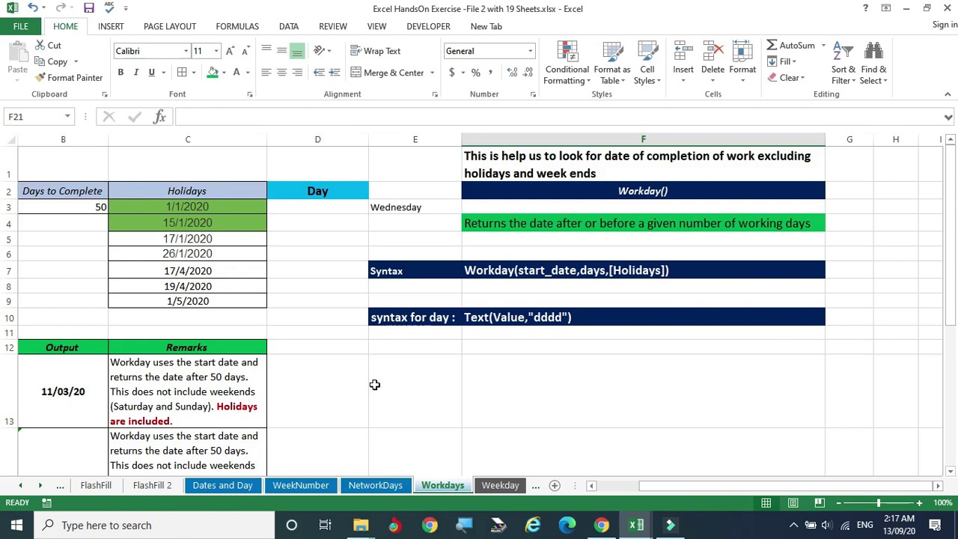
{"action": "left_click", "coordinate": [78, 206]}
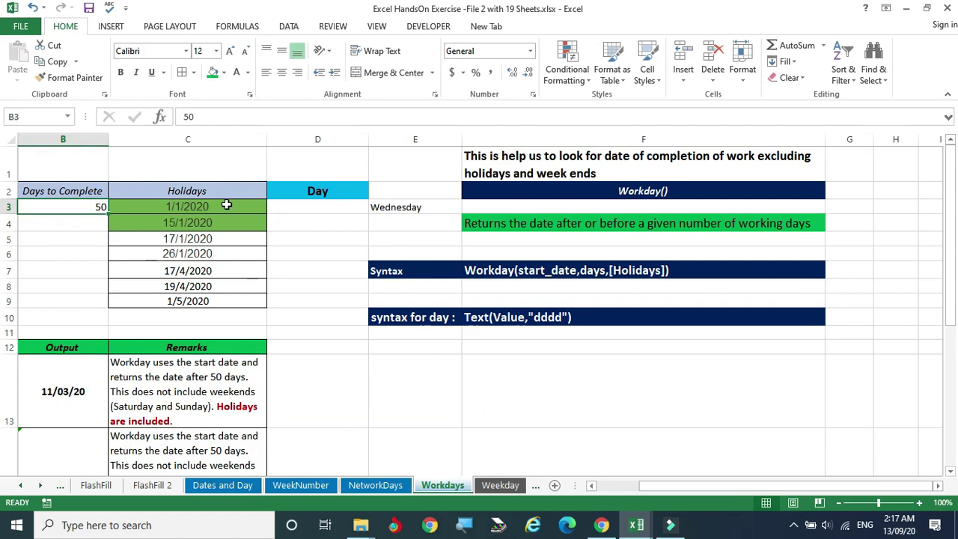
{"action": "left_click_drag", "start_coordinate": [223, 208], "coordinate": [294, 297]}
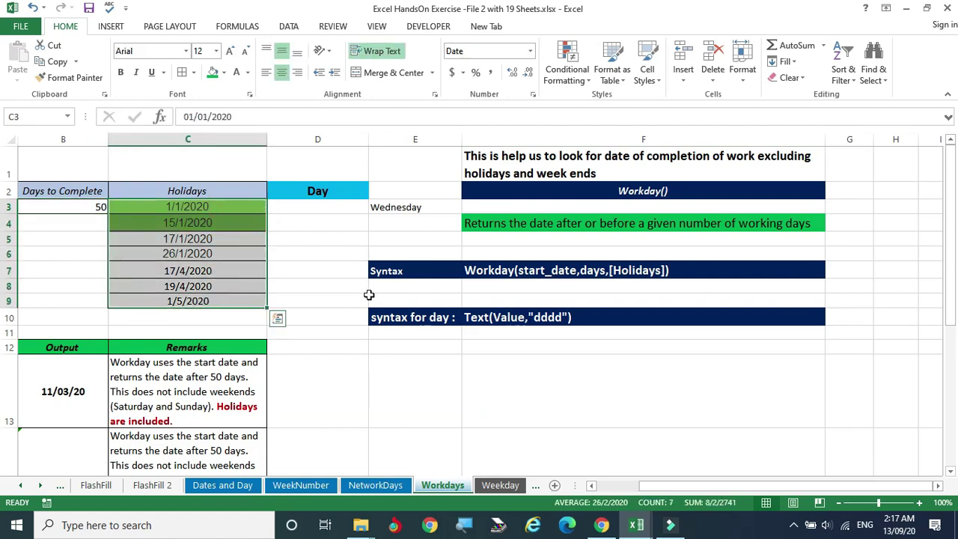
- Enter =TEXT(C3,"dddd") in cell D3 under Day to give the weekday name of the first holiday
{"action": "left_click", "coordinate": [324, 204]}
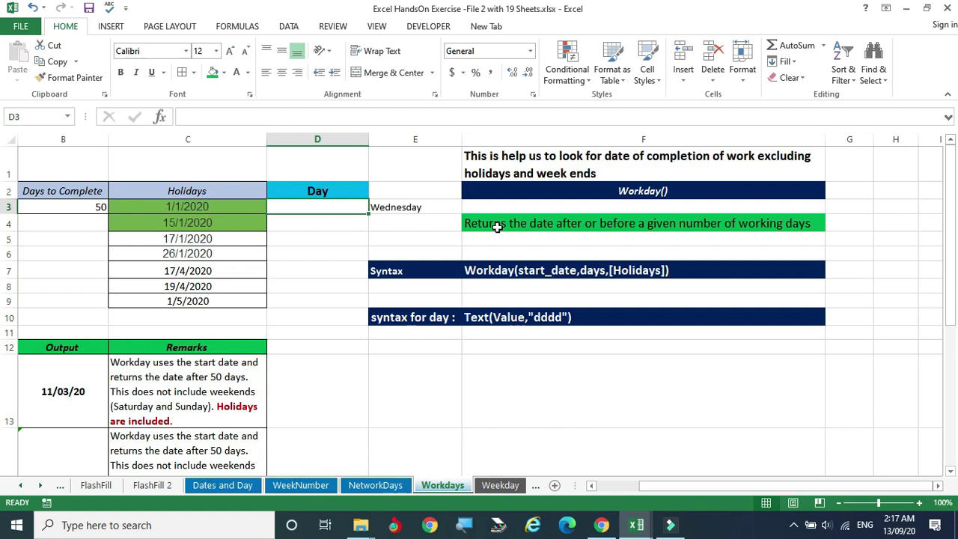
{"action": "type", "text": "="}
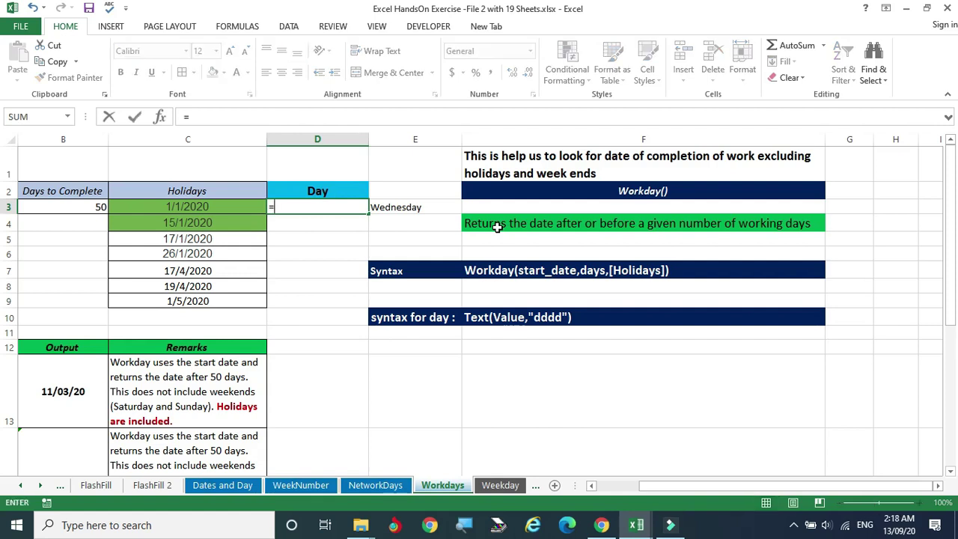
{"action": "type", "text": "text("}
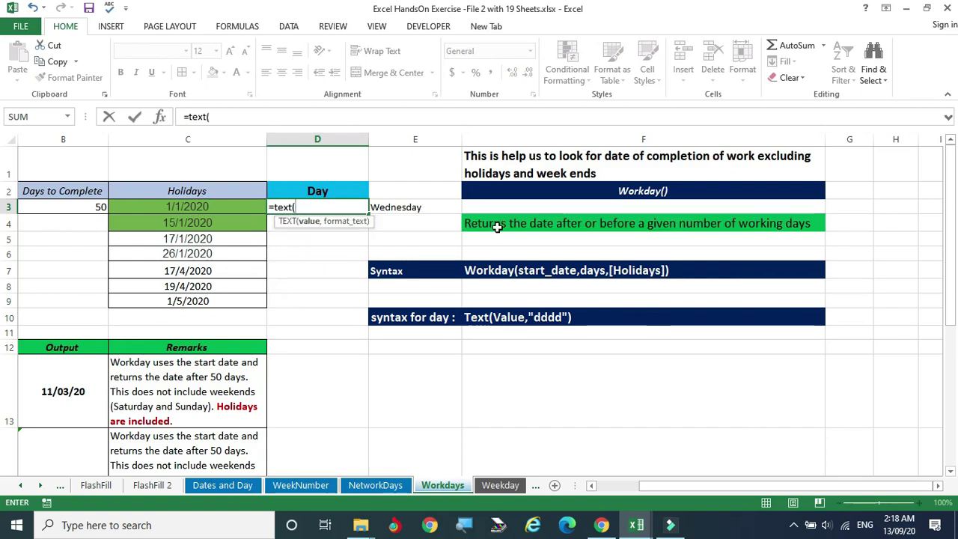
{"action": "left_click", "coordinate": [179, 210]}
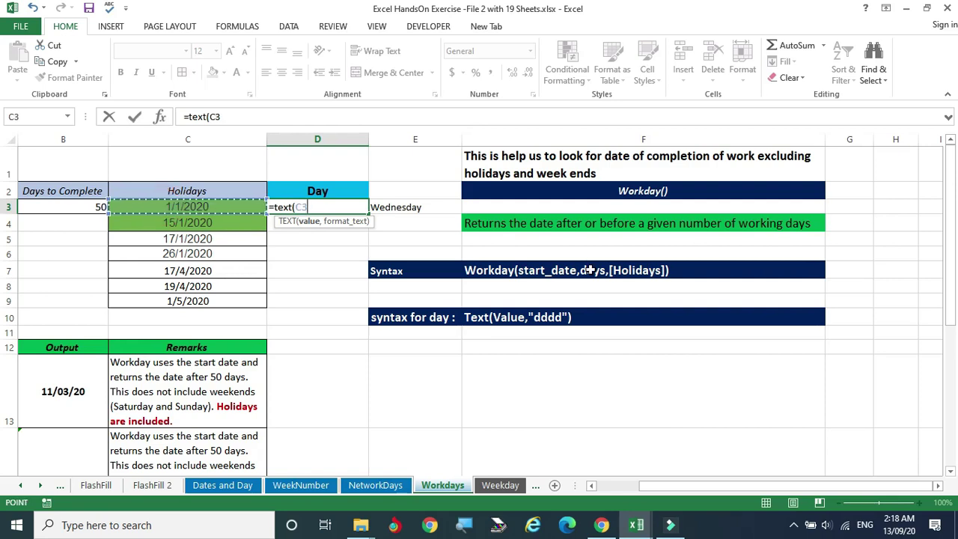
{"action": "type", "text": ",\""}
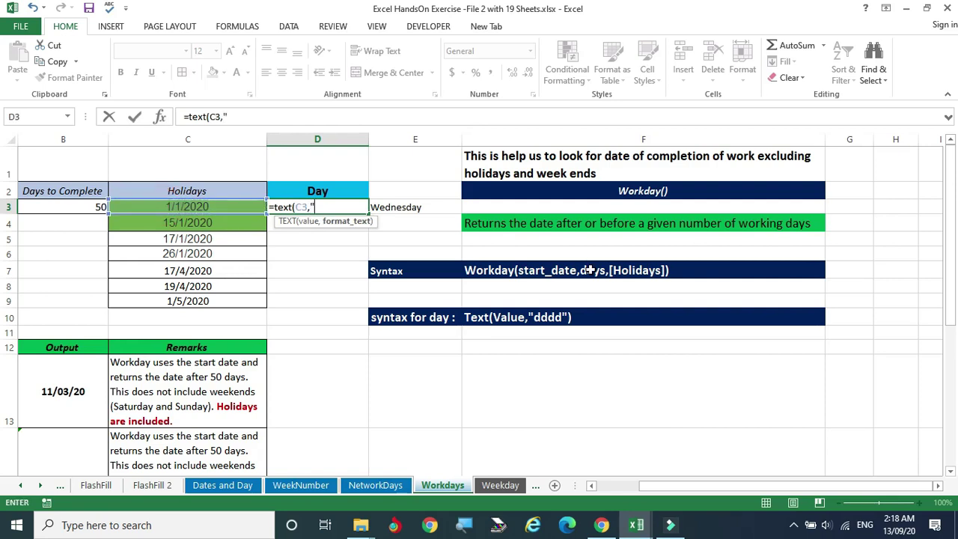
{"action": "type", "text": "dddd\")"}
{"action": "key", "text": "Return"}
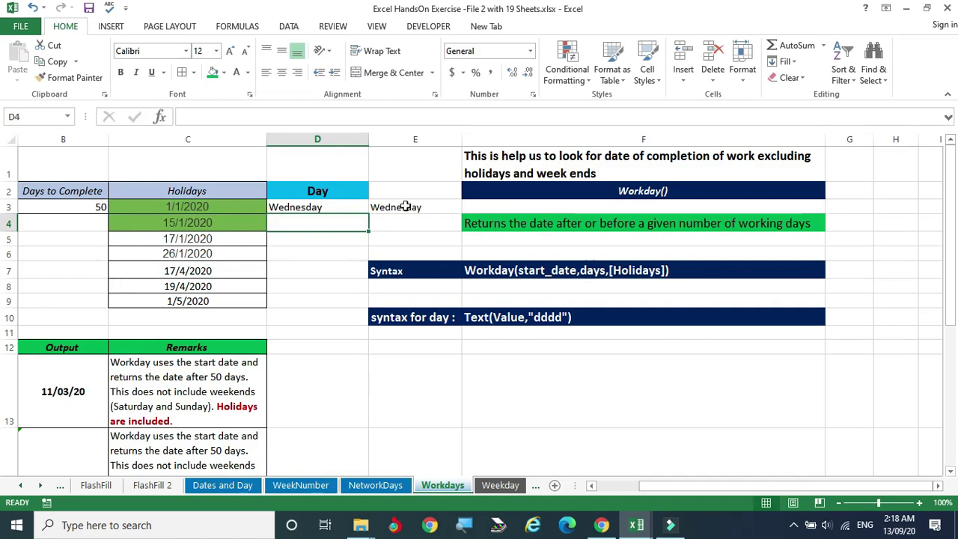
- Check the holiday date in C3 against the weekday in D3 and delete the duplicate weekday formula from E3
{"action": "left_click", "coordinate": [145, 208]}
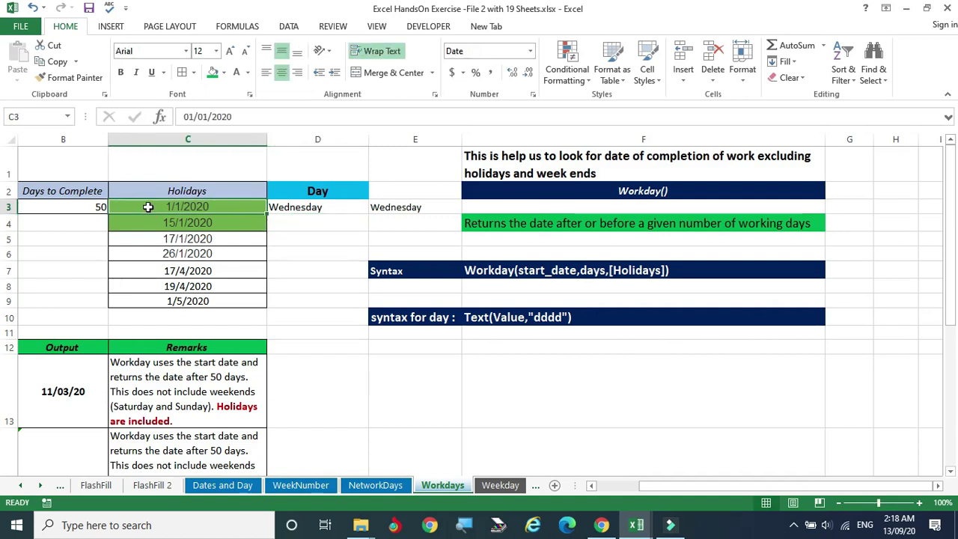
{"action": "left_click", "coordinate": [302, 208]}
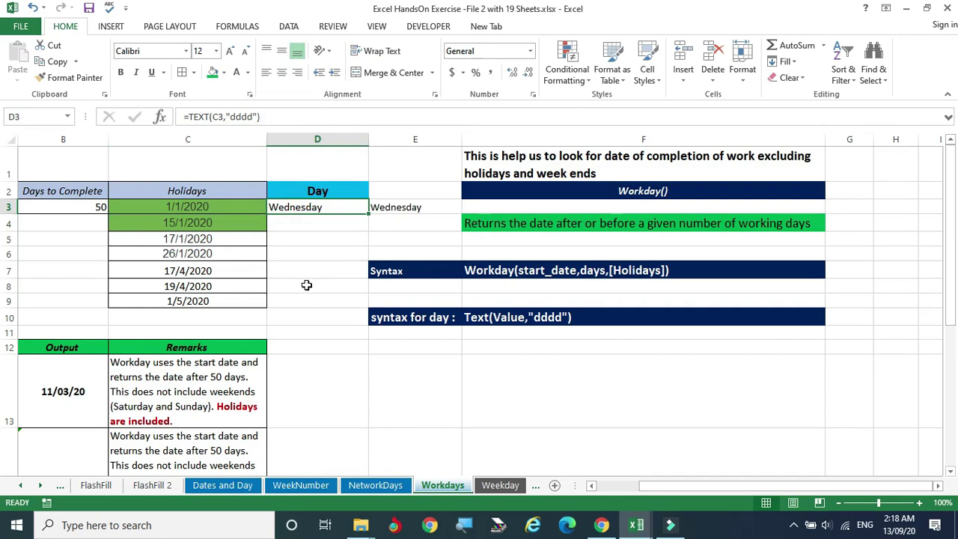
{"action": "left_click", "coordinate": [147, 205]}
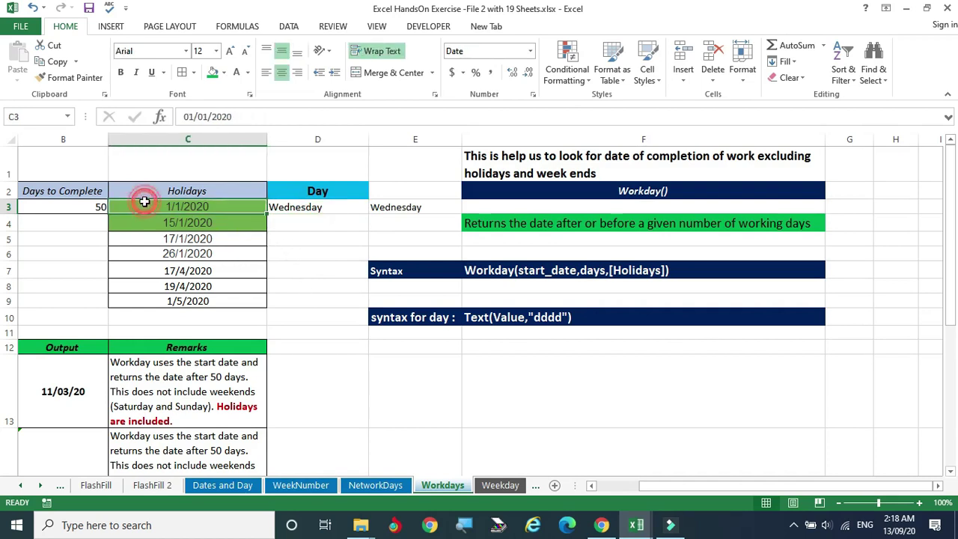
{"action": "left_click", "coordinate": [316, 213]}
{"action": "left_click", "coordinate": [395, 209]}
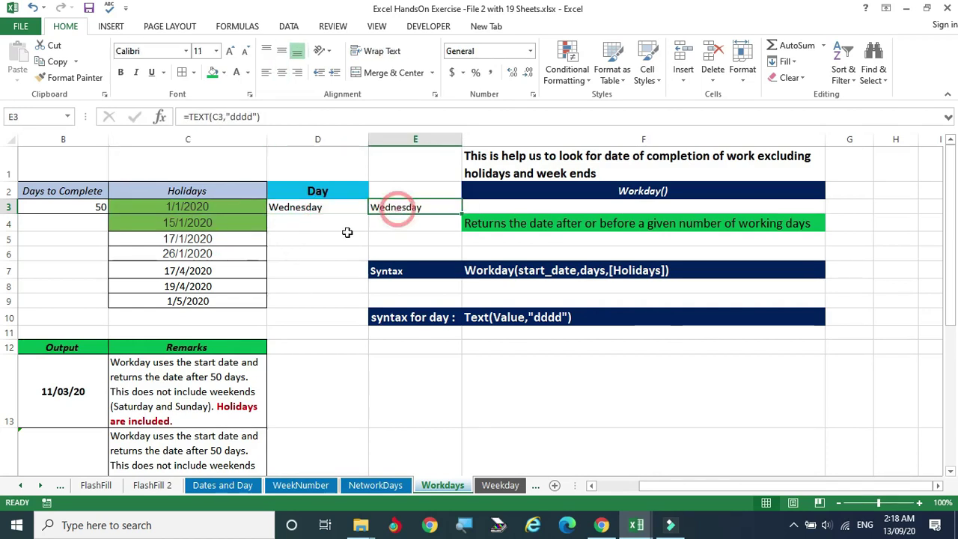
{"action": "key", "text": "Delete"}
- Fill the weekday formula from D3 down to D9 and check the day names against the holiday dates in column C
{"action": "left_click", "coordinate": [302, 225]}
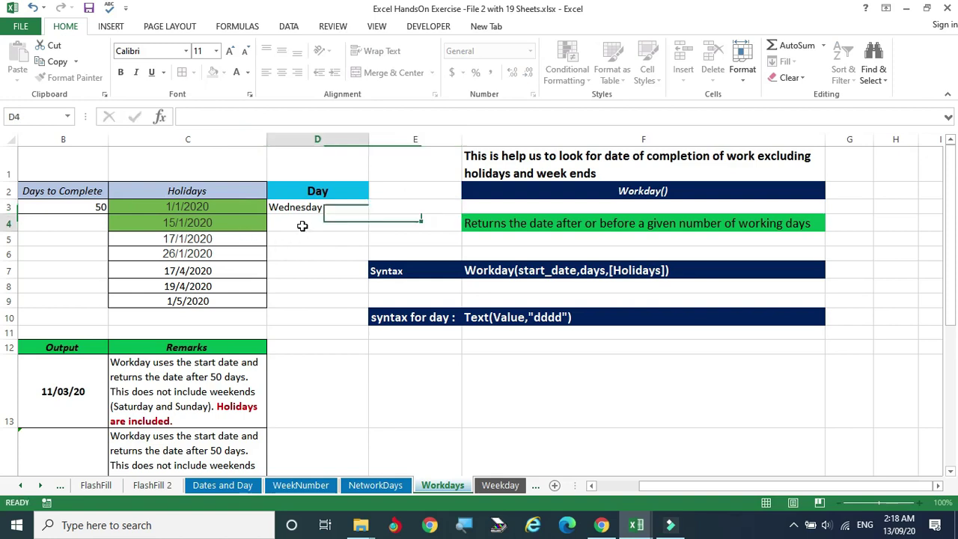
{"action": "left_click", "coordinate": [340, 208]}
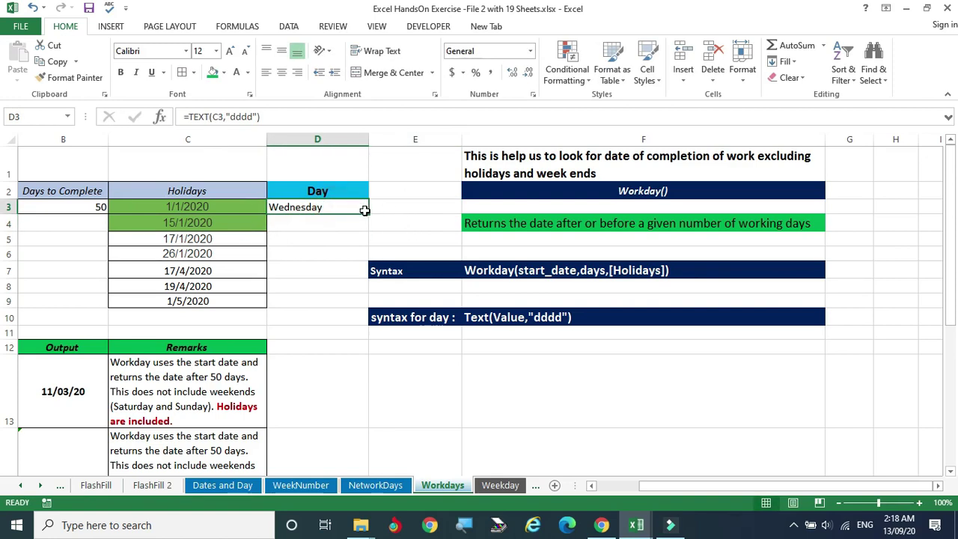
{"action": "left_click_drag", "start_coordinate": [367, 212], "coordinate": [348, 302]}
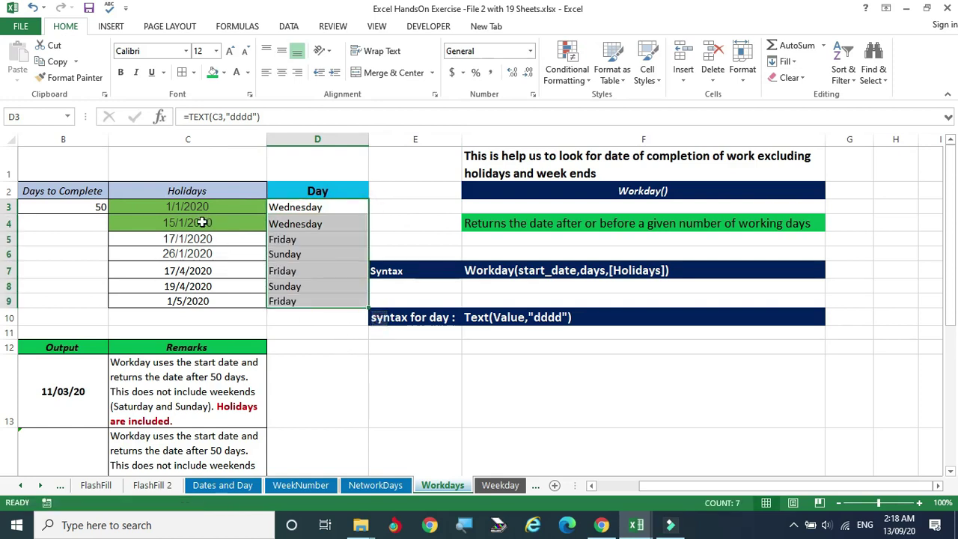
{"action": "left_click_drag", "start_coordinate": [199, 220], "coordinate": [202, 284]}
{"action": "left_click_drag", "start_coordinate": [307, 225], "coordinate": [306, 302]}
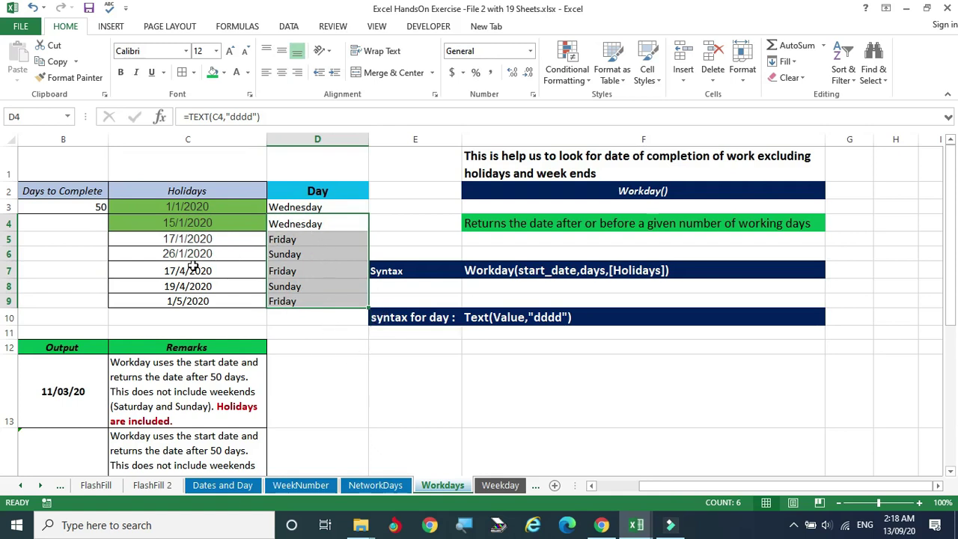
- Activate the Basic Functions & Formulas sheet from the workbook's full sheet list
{"action": "left_click", "coordinate": [188, 269]}
{"action": "left_click", "coordinate": [575, 274]}
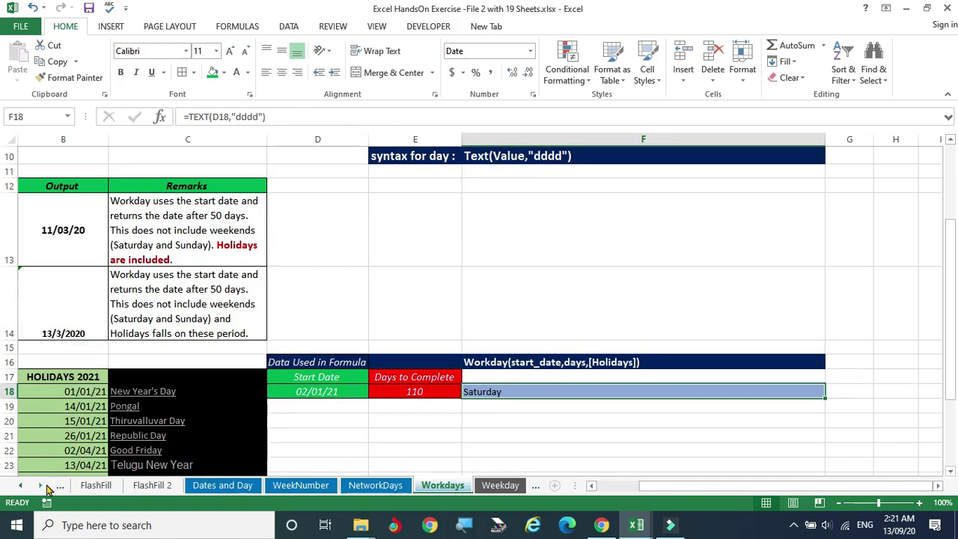
{"action": "right_click", "coordinate": [21, 486]}
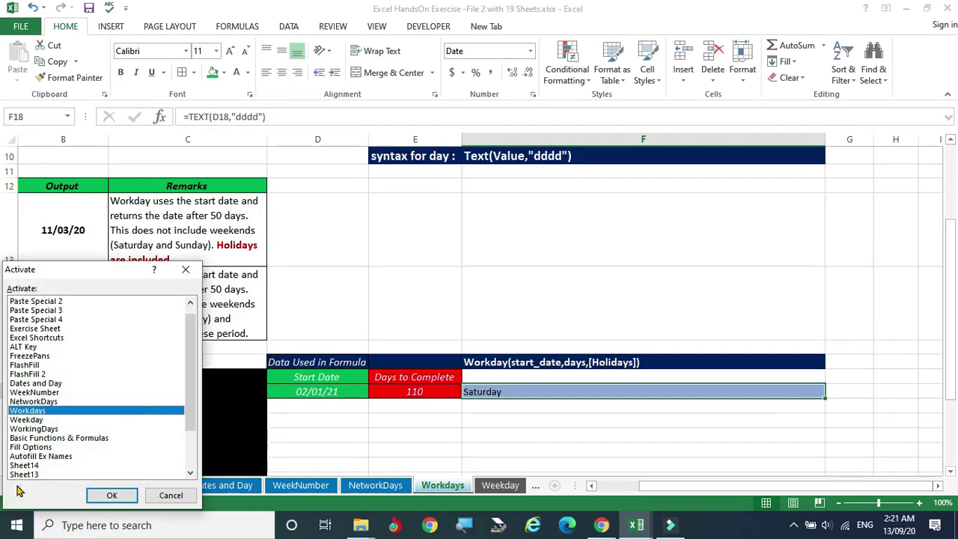
{"action": "left_click", "coordinate": [39, 439]}
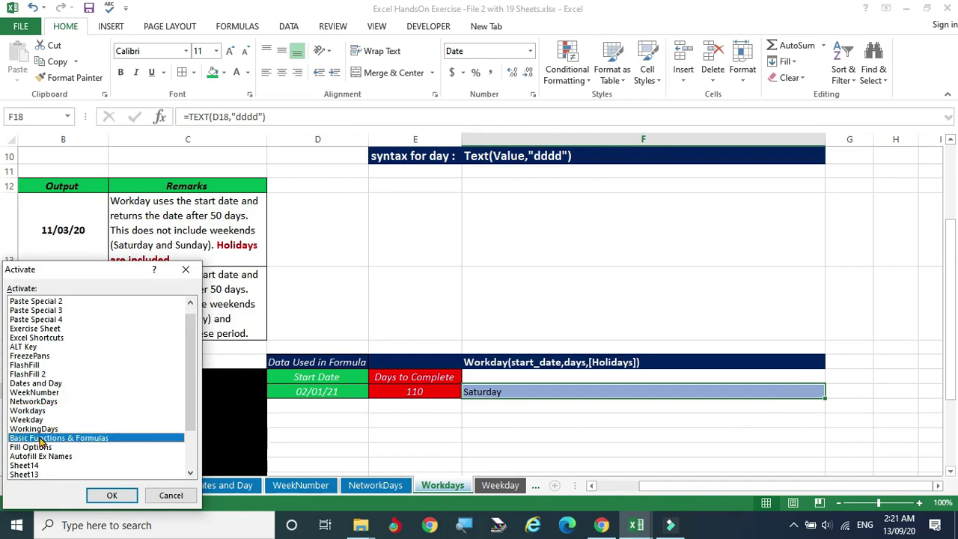
{"action": "left_click", "coordinate": [112, 494]}
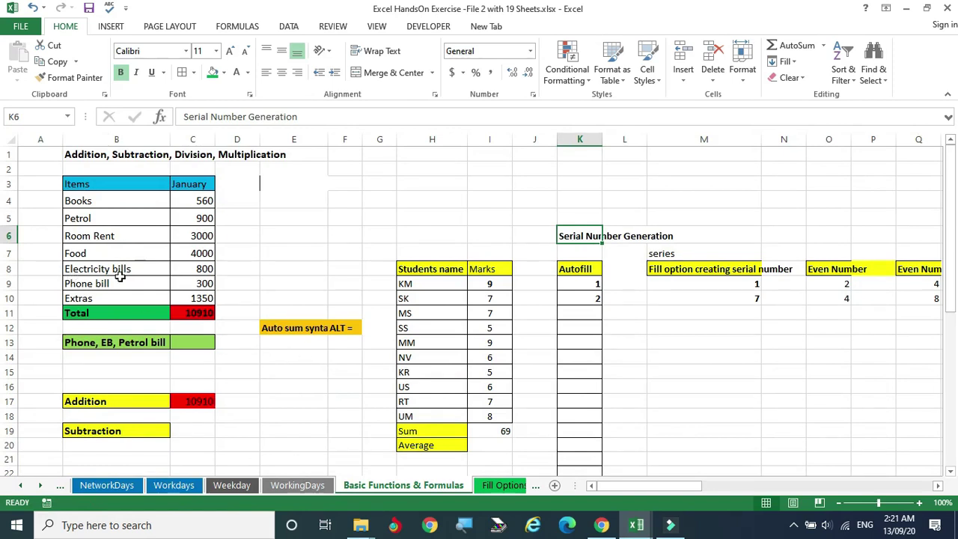
- Review the expense items in column B against their January amounts in column C, from Books down to Food
{"action": "left_click_drag", "start_coordinate": [78, 185], "coordinate": [197, 277]}
{"action": "left_click", "coordinate": [312, 225]}
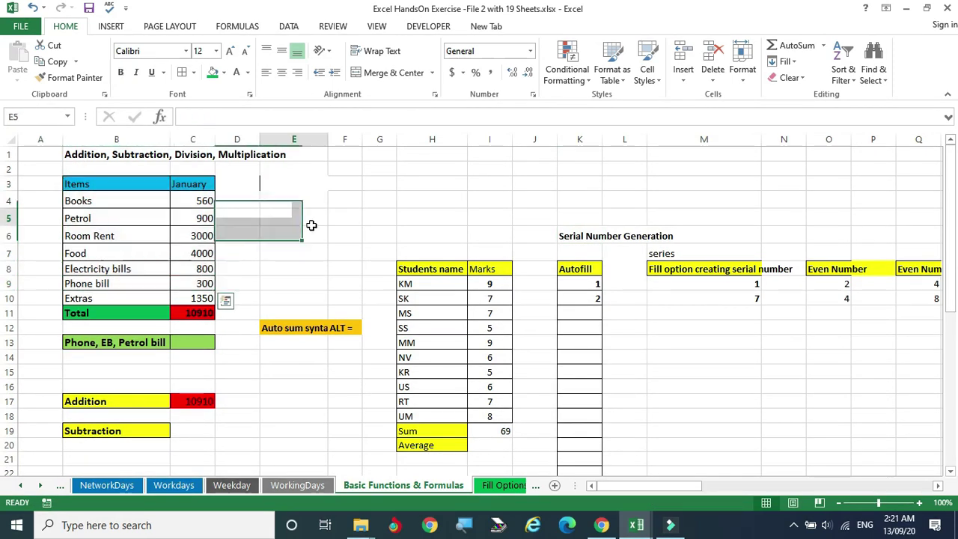
{"action": "left_click", "coordinate": [84, 201]}
{"action": "left_click", "coordinate": [198, 197]}
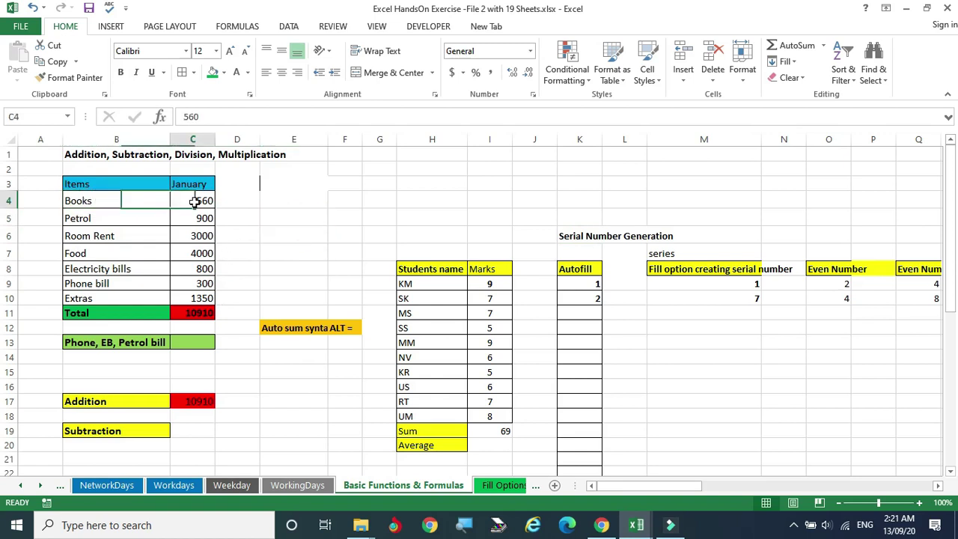
{"action": "left_click", "coordinate": [91, 221]}
{"action": "left_click", "coordinate": [199, 218]}
{"action": "left_click", "coordinate": [91, 236]}
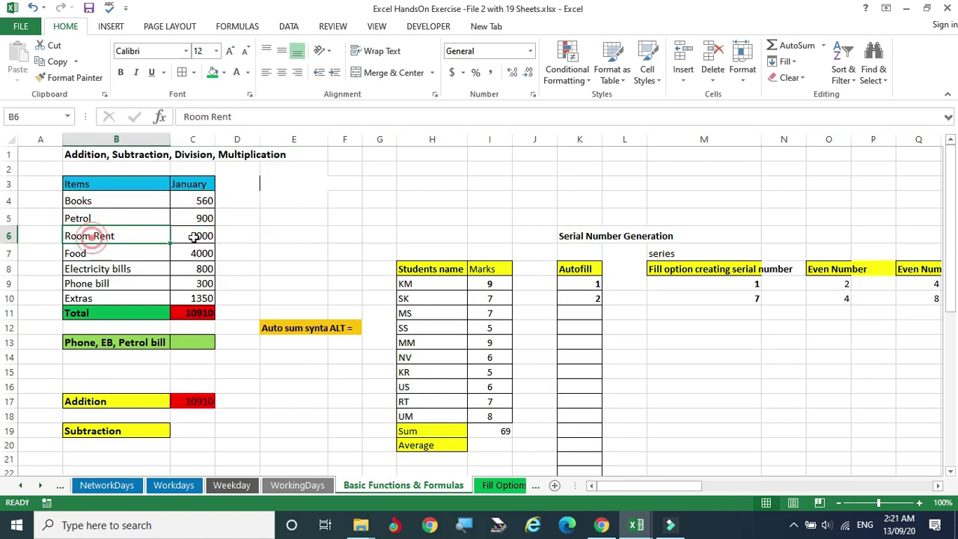
{"action": "left_click", "coordinate": [207, 238]}
{"action": "left_click", "coordinate": [89, 255]}
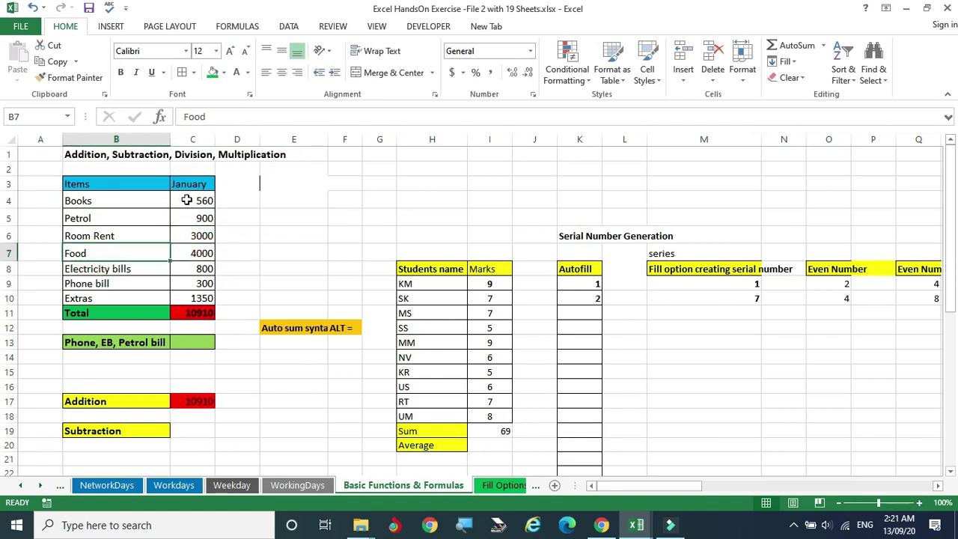
- Check the January amounts in C4:C10 and clear the Total cell C11
{"action": "left_click_drag", "start_coordinate": [192, 198], "coordinate": [192, 301]}
{"action": "left_click", "coordinate": [193, 312]}
{"action": "key", "text": "Delete"}
{"action": "left_click", "coordinate": [286, 281]}
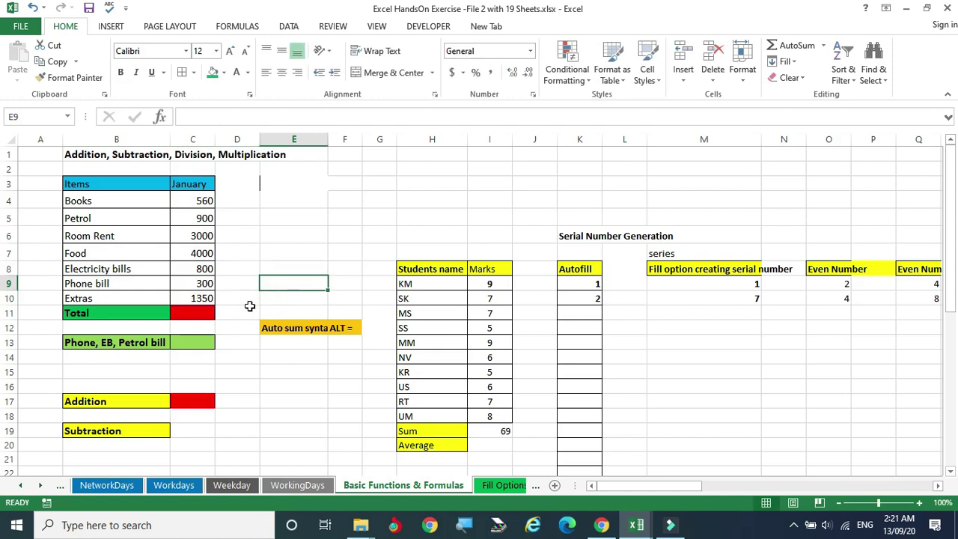
- Enter =SUM(C4:C10) in the Total cell C11 to add the January amounts, and reselect the cell to check its formula
{"action": "left_click", "coordinate": [193, 313]}
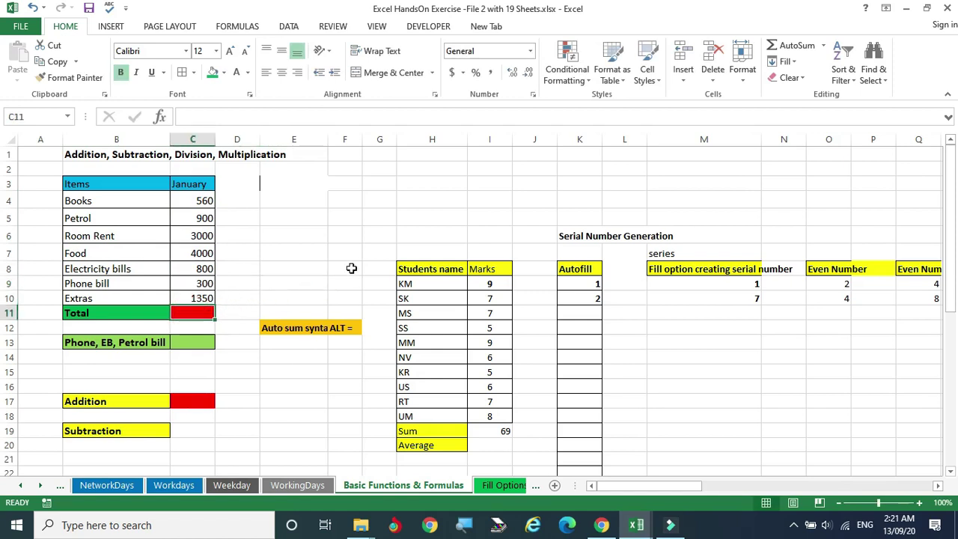
{"action": "type", "text": "=sum("}
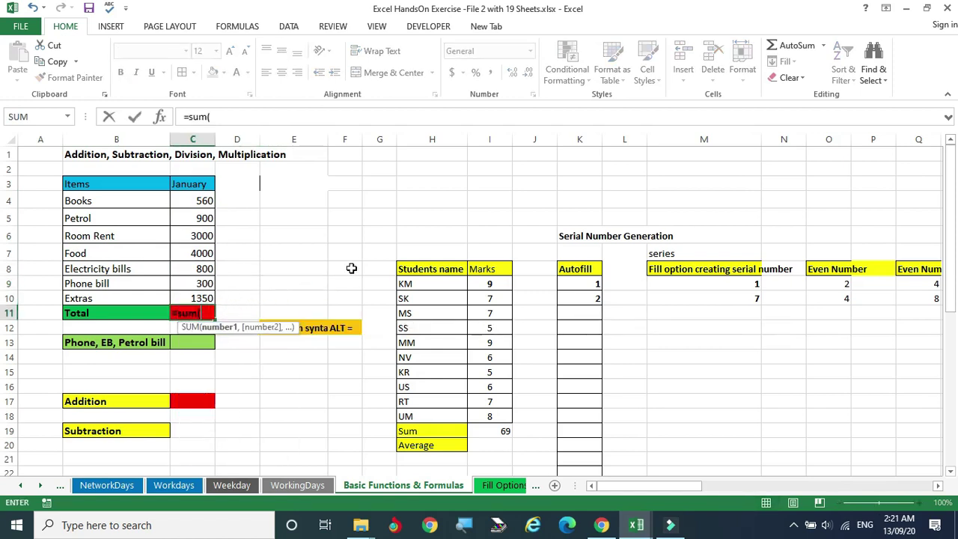
{"action": "key", "text": "Up"}
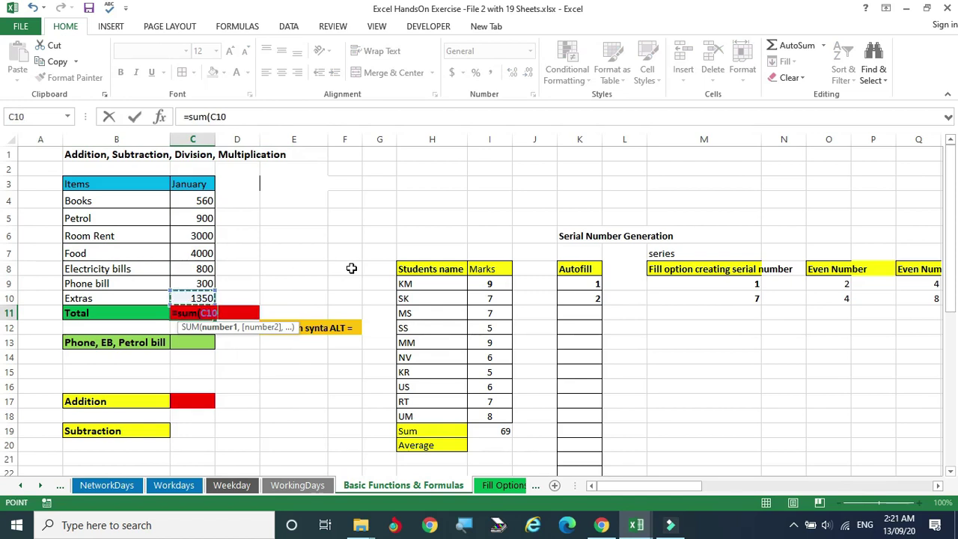
{"action": "key", "text": "shift+Up"}
{"action": "key", "text": "shift+Up"}
{"action": "key", "text": "shift+Up"}
{"action": "key", "text": "shift+Up"}
{"action": "key", "text": "shift+Up"}
{"action": "key", "text": "shift+Up"}
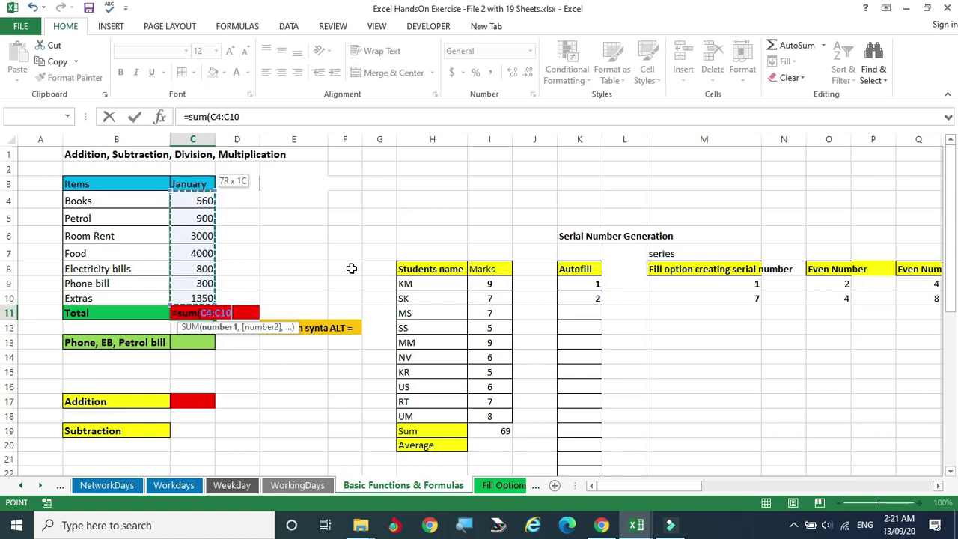
{"action": "key", "text": "Return"}
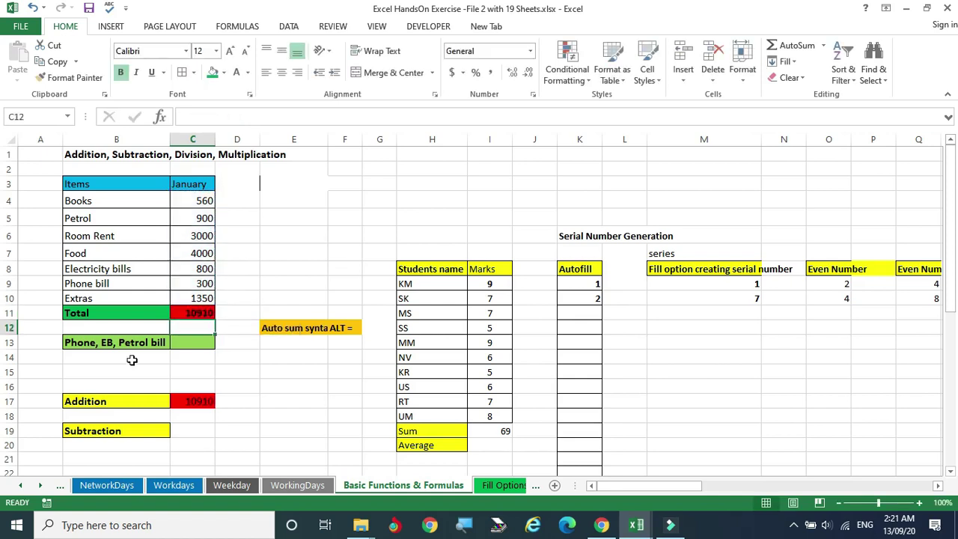
{"action": "left_click", "coordinate": [199, 299]}
{"action": "left_click", "coordinate": [193, 310]}
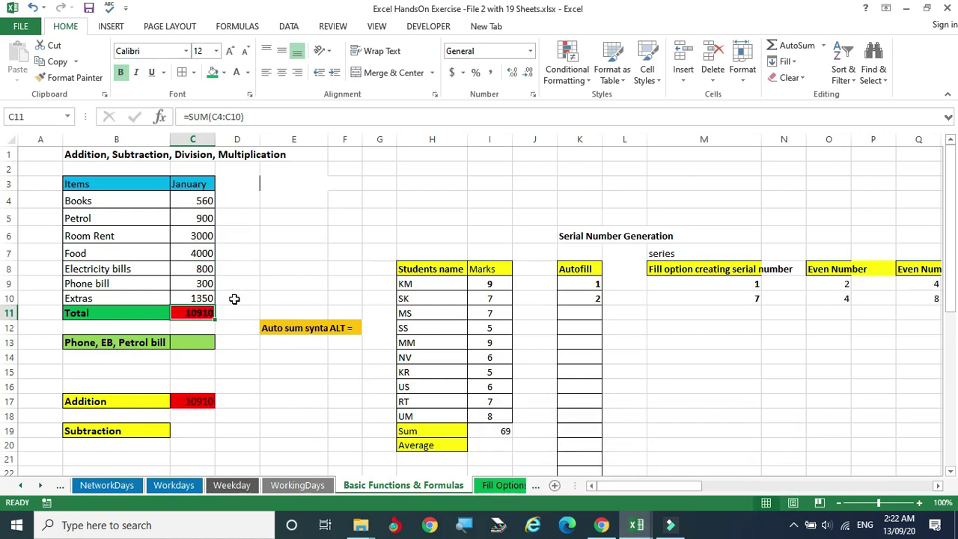
- Clear the Total cell C11 and total the January amounts in C4:C10 again with AutoSum
{"action": "key", "text": "BackSpace"}
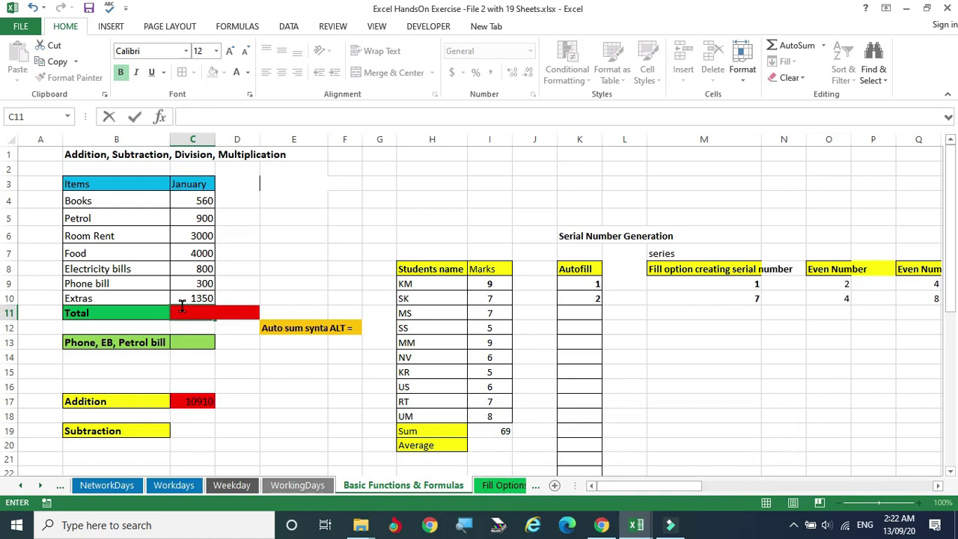
{"action": "left_click", "coordinate": [292, 224]}
{"action": "left_click", "coordinate": [183, 314]}
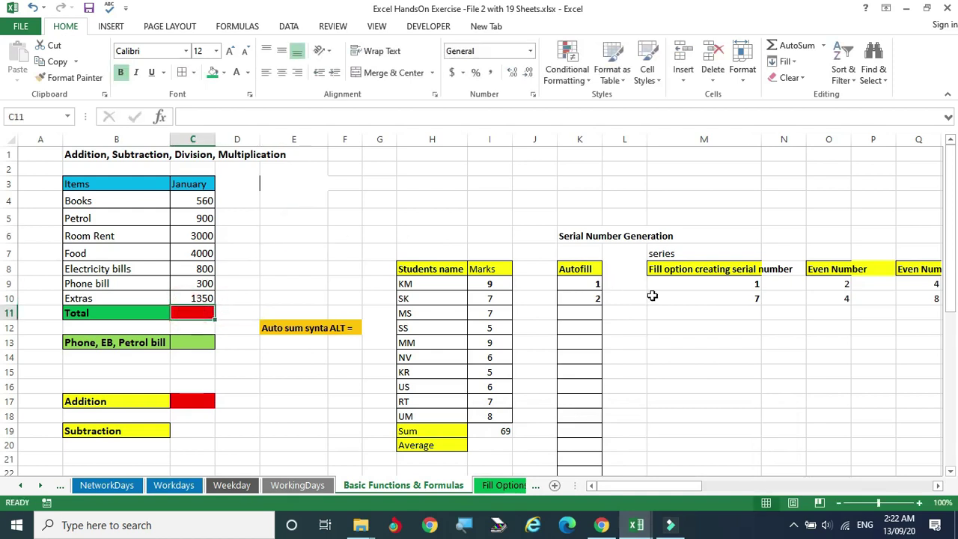
{"action": "key", "text": "alt+equal"}
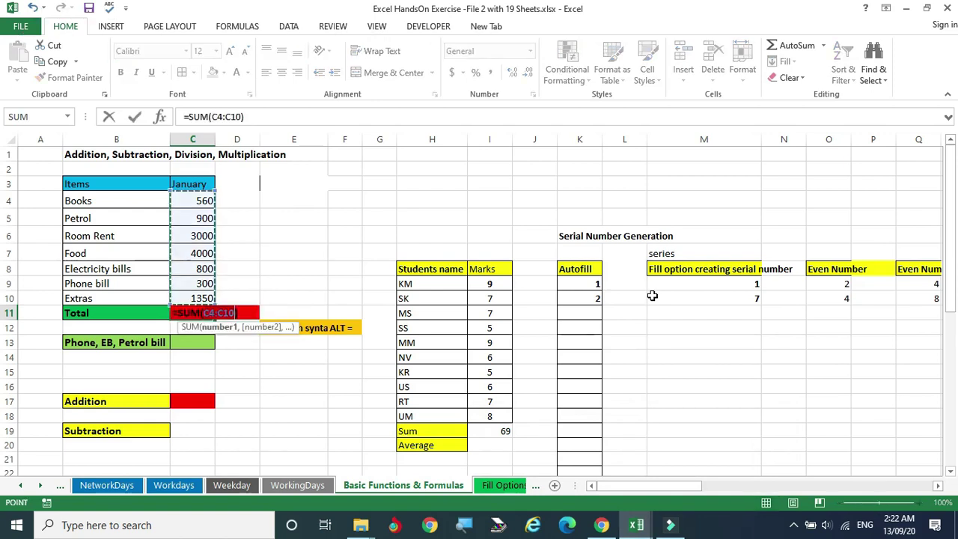
{"action": "key", "text": "Return"}
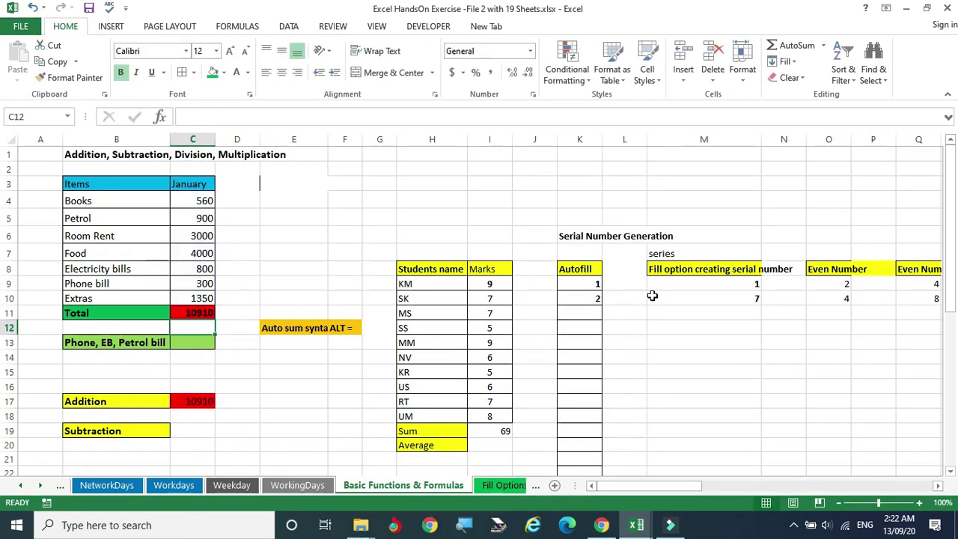
- Enter =SUM(C9,C8,C5) in cell C13 to add the phone, electricity and petrol bills, and check the formula
{"action": "left_click", "coordinate": [193, 342]}
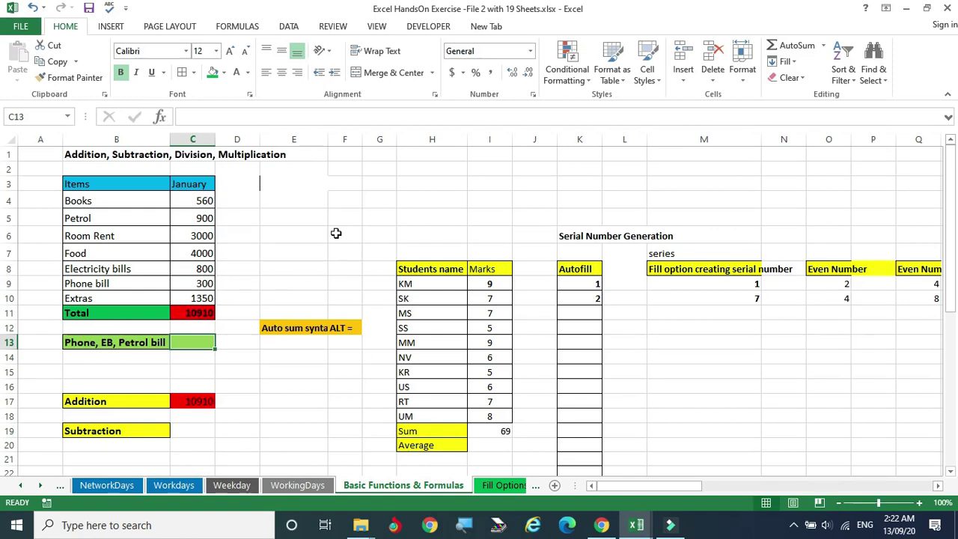
{"action": "type", "text": "="}
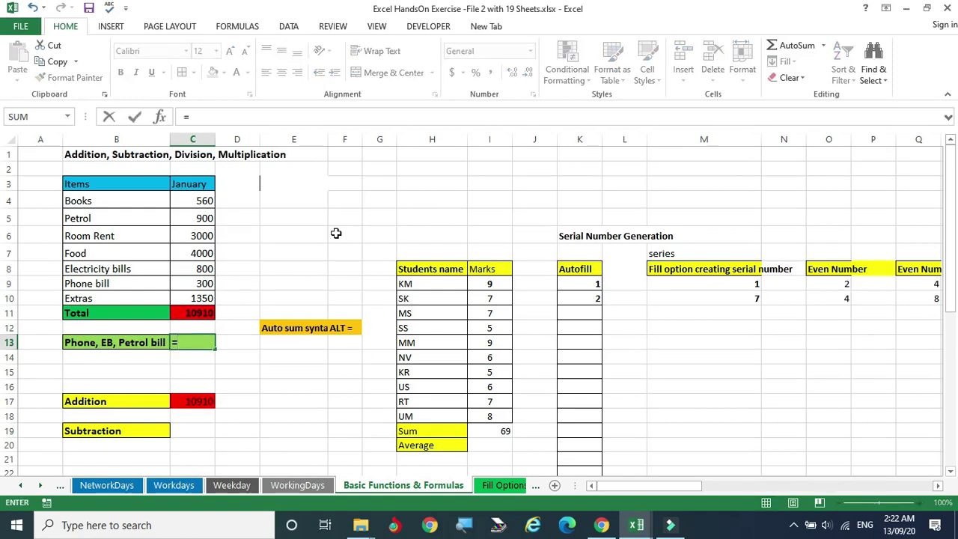
{"action": "type", "text": "sum("}
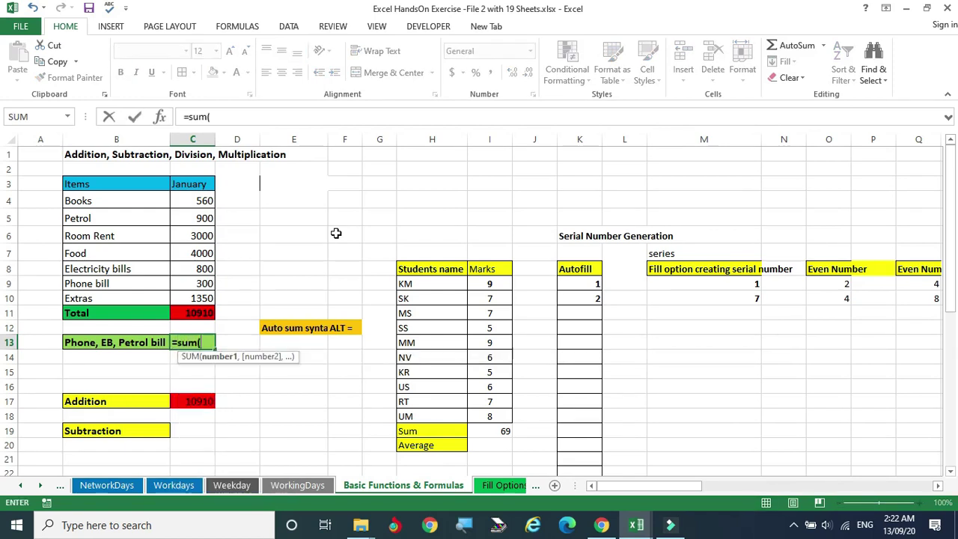
{"action": "left_click", "coordinate": [193, 278]}
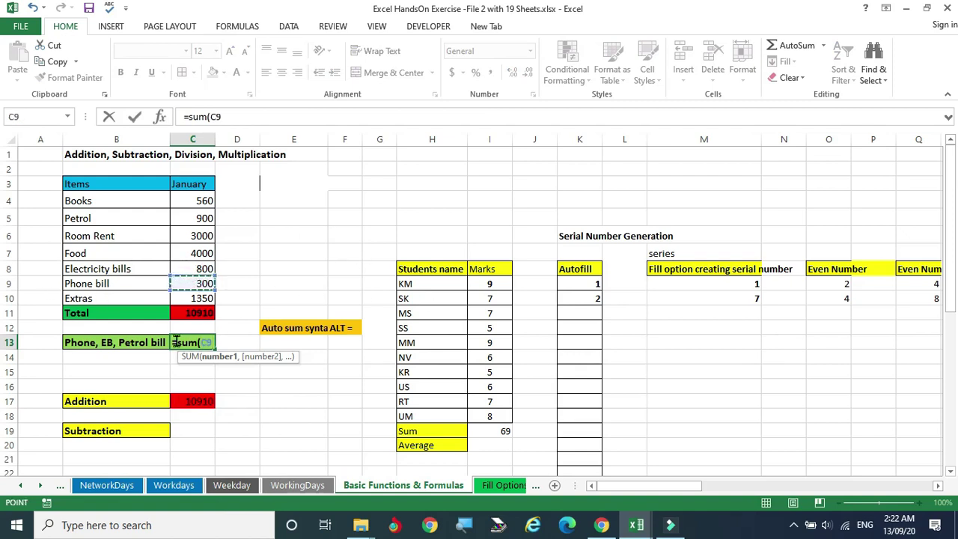
{"action": "type", "text": ","}
{"action": "left_click", "coordinate": [203, 268]}
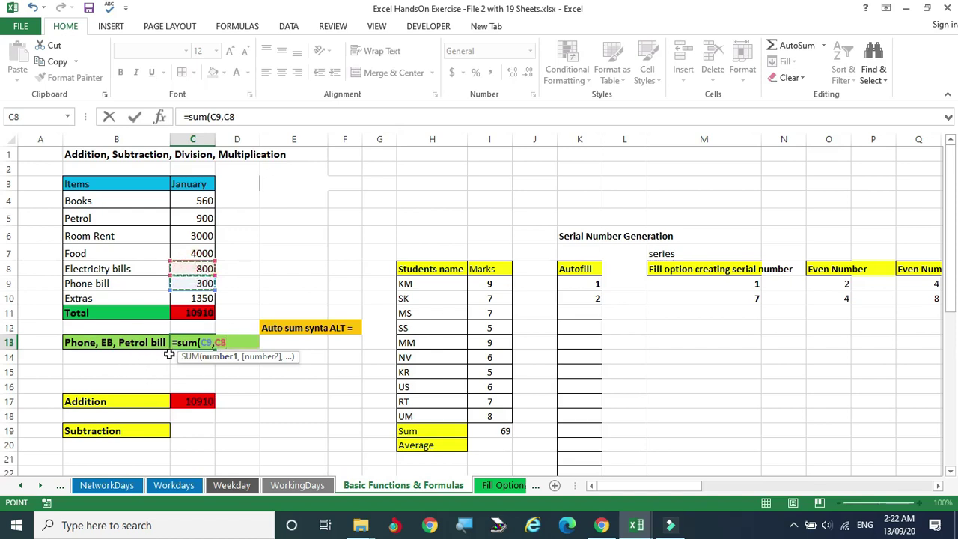
{"action": "type", "text": ","}
{"action": "left_click", "coordinate": [193, 217]}
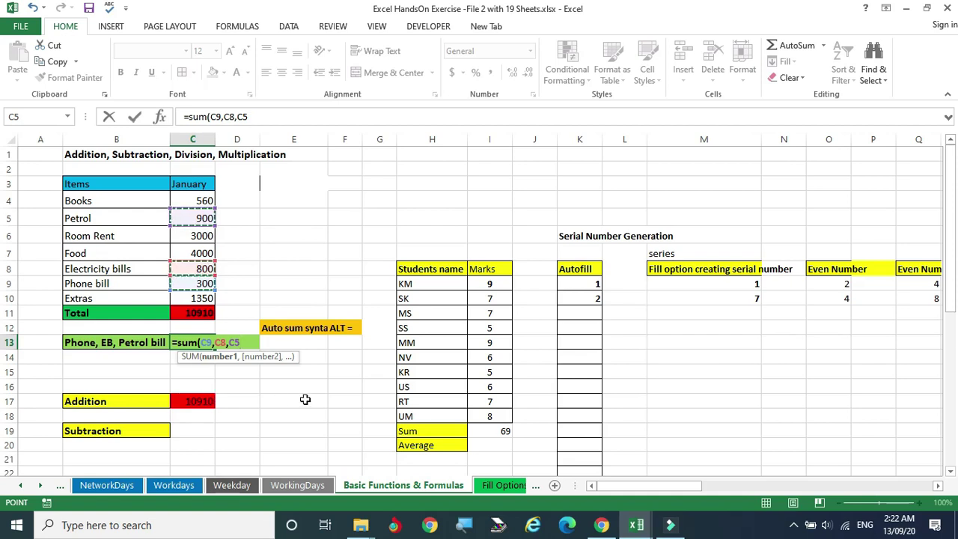
{"action": "key", "text": "Return"}
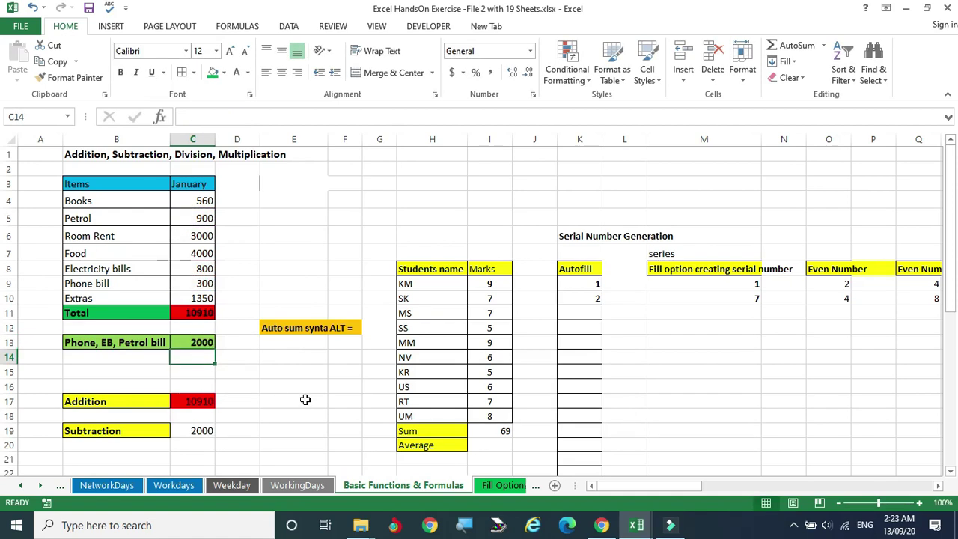
{"action": "left_click", "coordinate": [199, 342]}
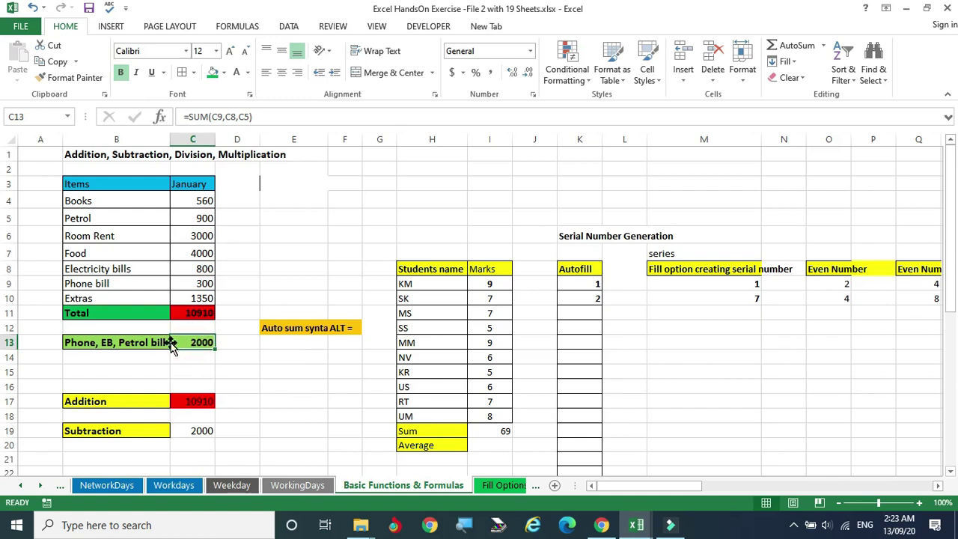
- Clear the Addition cell C17 and enter a reference to the Total in C11
{"action": "left_click", "coordinate": [197, 397]}
{"action": "key", "text": "BackSpace"}
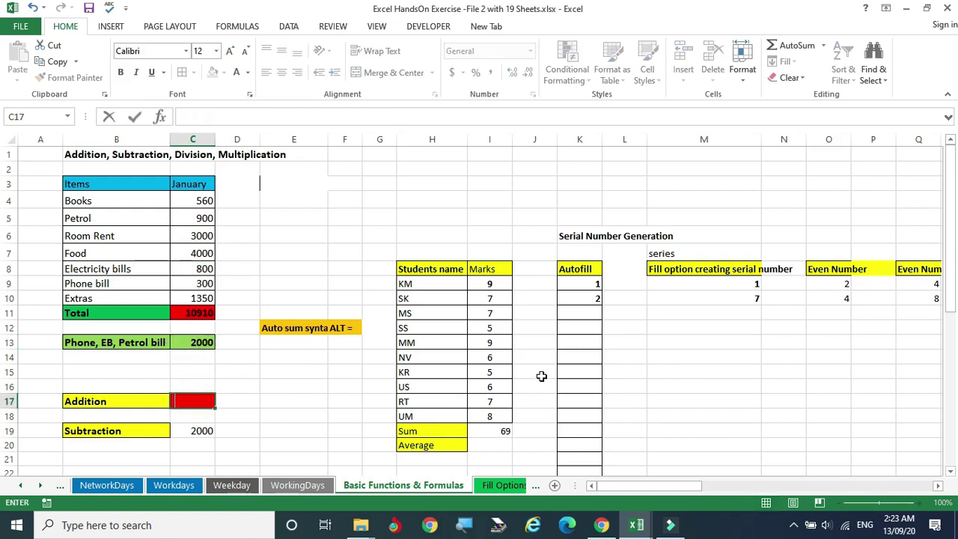
{"action": "left_click", "coordinate": [299, 386]}
{"action": "left_click", "coordinate": [200, 400]}
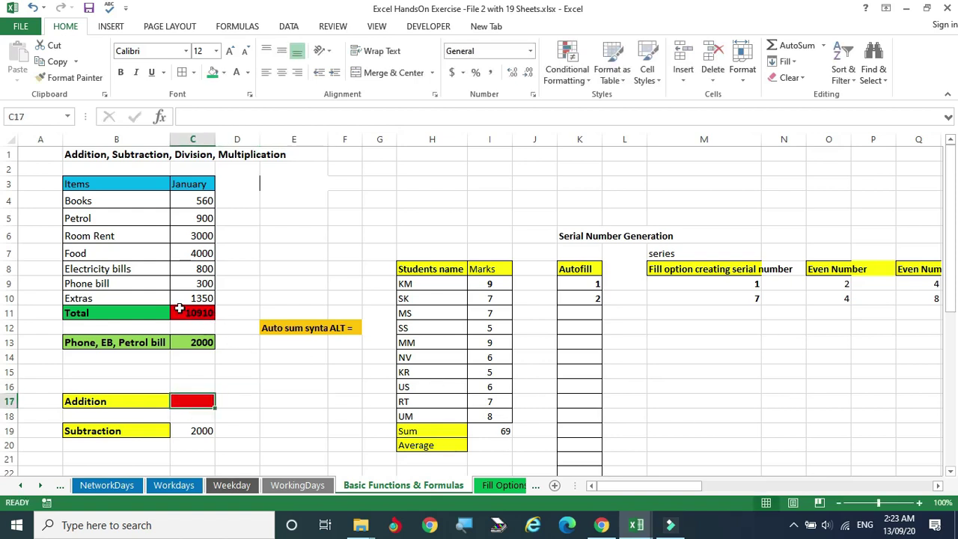
{"action": "left_click", "coordinate": [191, 313]}
{"action": "left_click", "coordinate": [192, 401]}
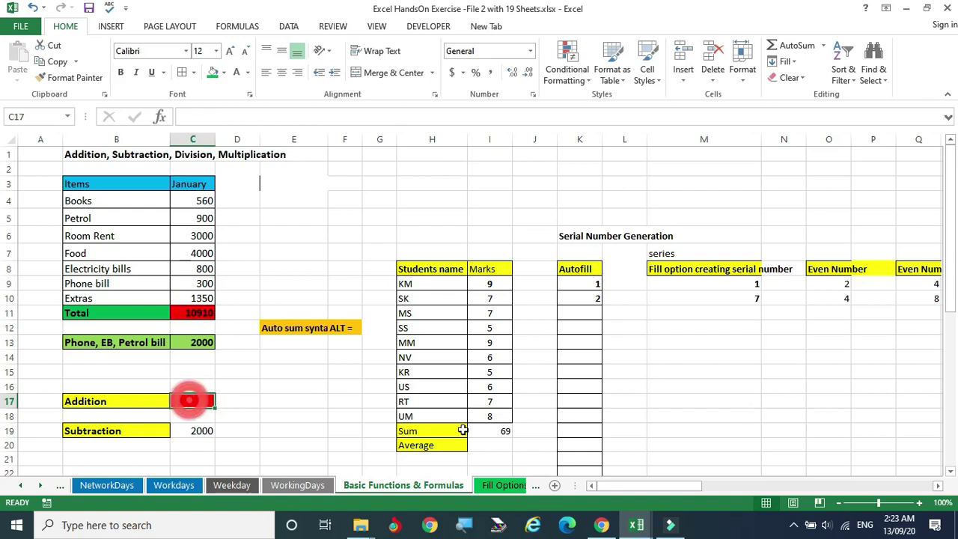
{"action": "type", "text": "="}
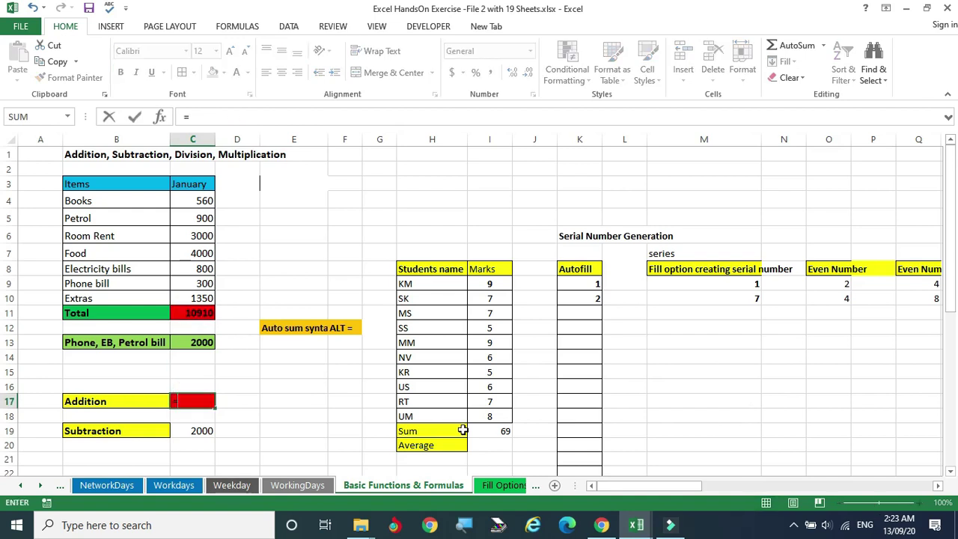
{"action": "left_click", "coordinate": [192, 312]}
{"action": "key", "text": "Return"}
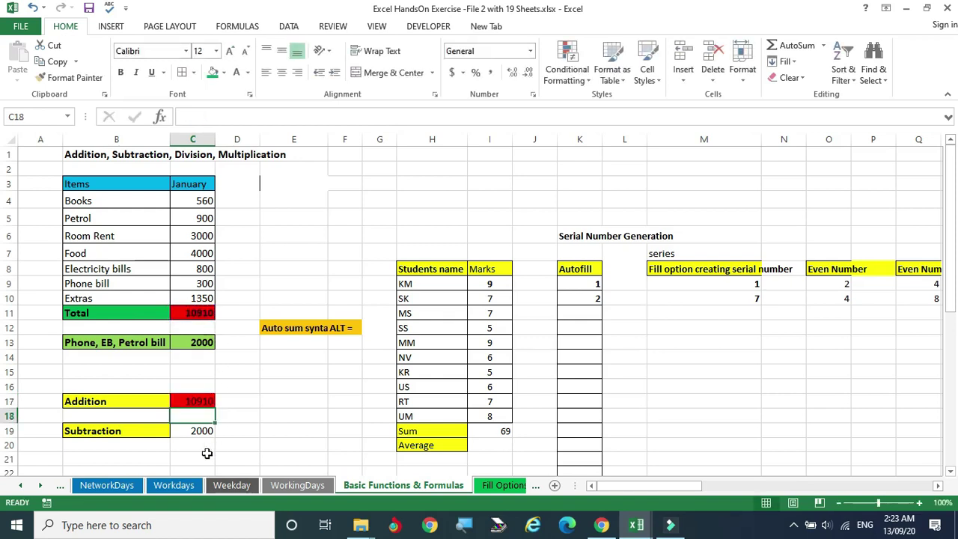
- Re-enter the reference =C13 in the Subtraction cell C19, pointing to the phone, electricity and petrol bill total
{"action": "left_click", "coordinate": [194, 436]}
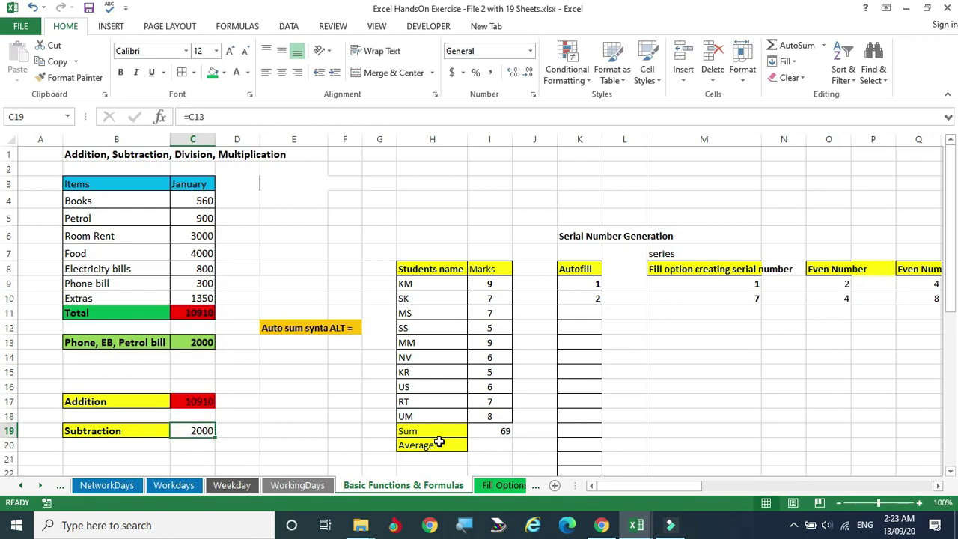
{"action": "left_click", "coordinate": [193, 340]}
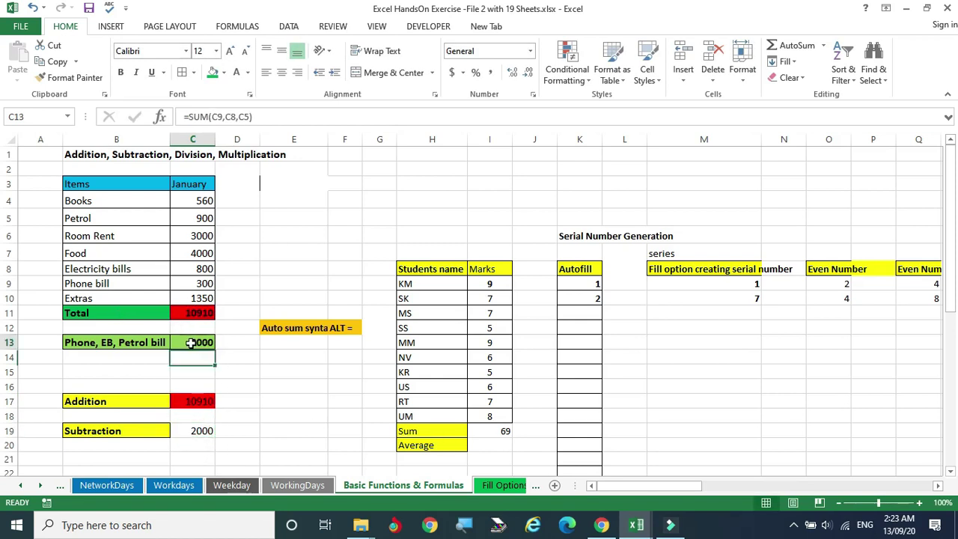
{"action": "left_click", "coordinate": [192, 430]}
{"action": "type", "text": "="}
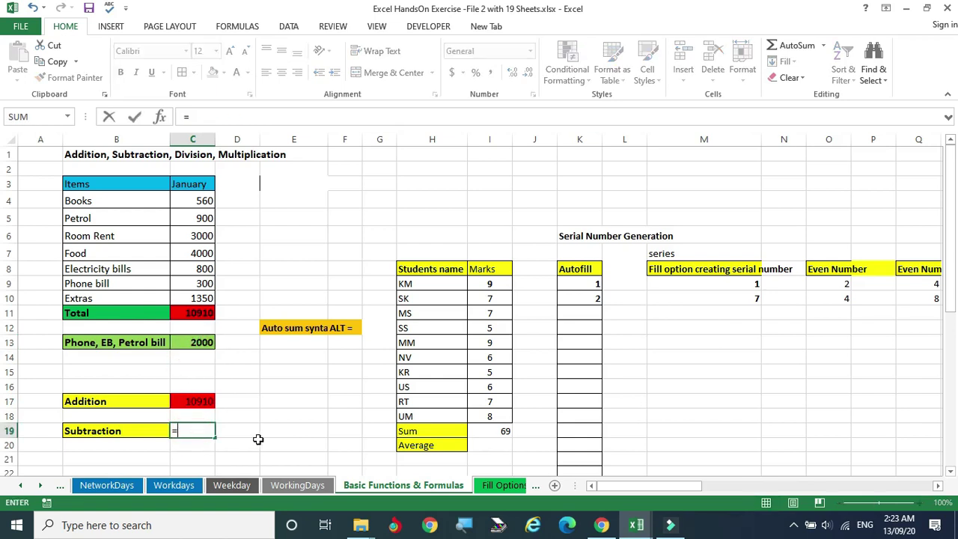
{"action": "left_click", "coordinate": [180, 342]}
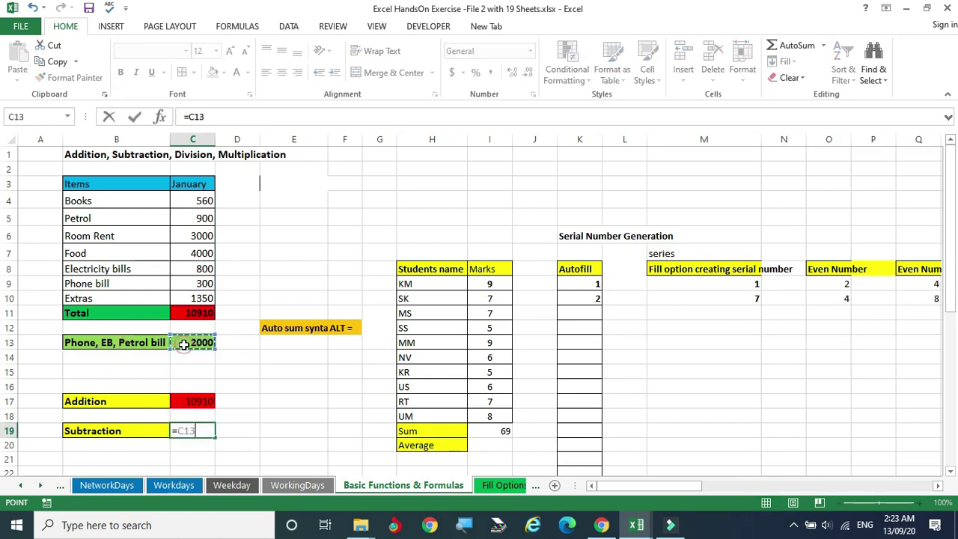
{"action": "key", "text": "Return"}
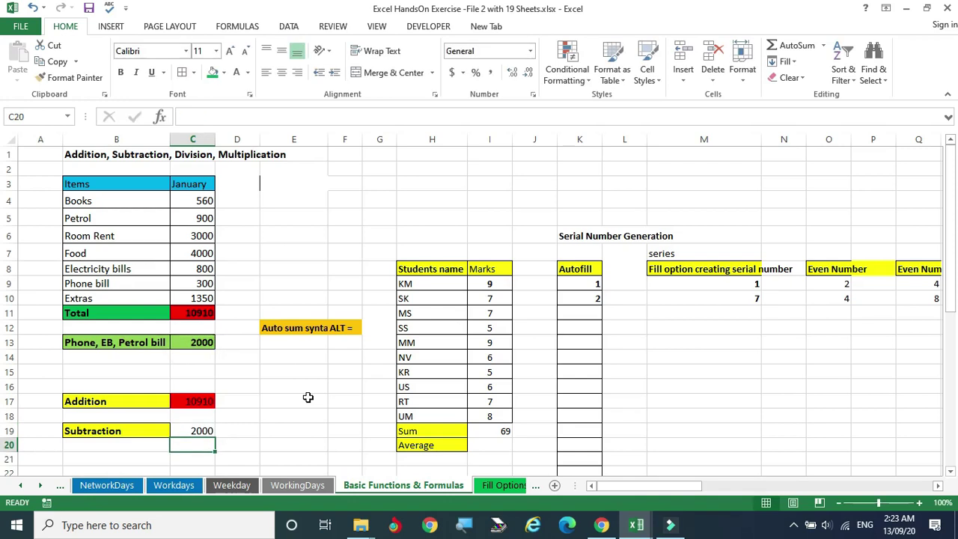
- Enter =C17-C19 in cell D19 to subtract the bills from the total, and reselect the cell to check its formula
{"action": "left_click", "coordinate": [234, 430]}
{"action": "type", "text": "="}
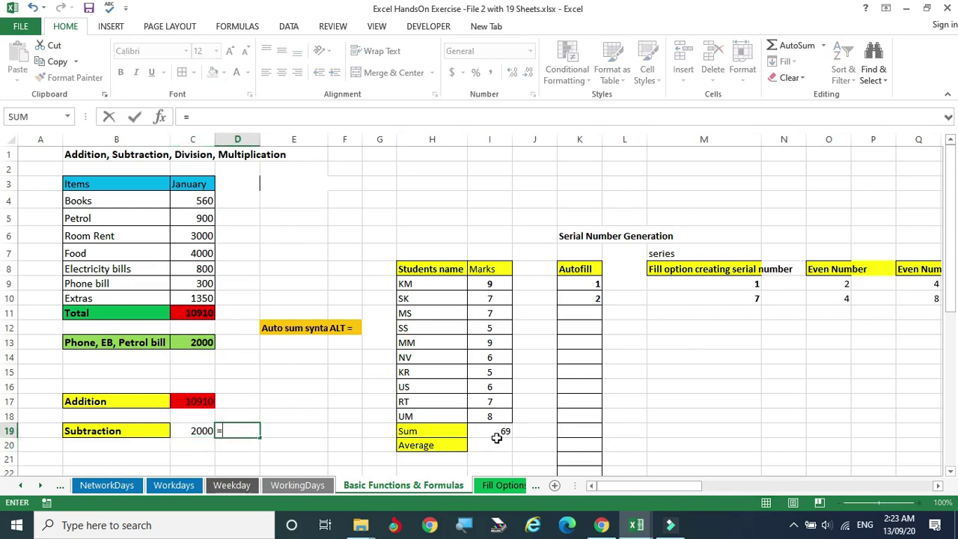
{"action": "key", "text": "Up"}
{"action": "key", "text": "Up"}
{"action": "key", "text": "Left"}
{"action": "type", "text": "-"}
{"action": "key", "text": "Left"}
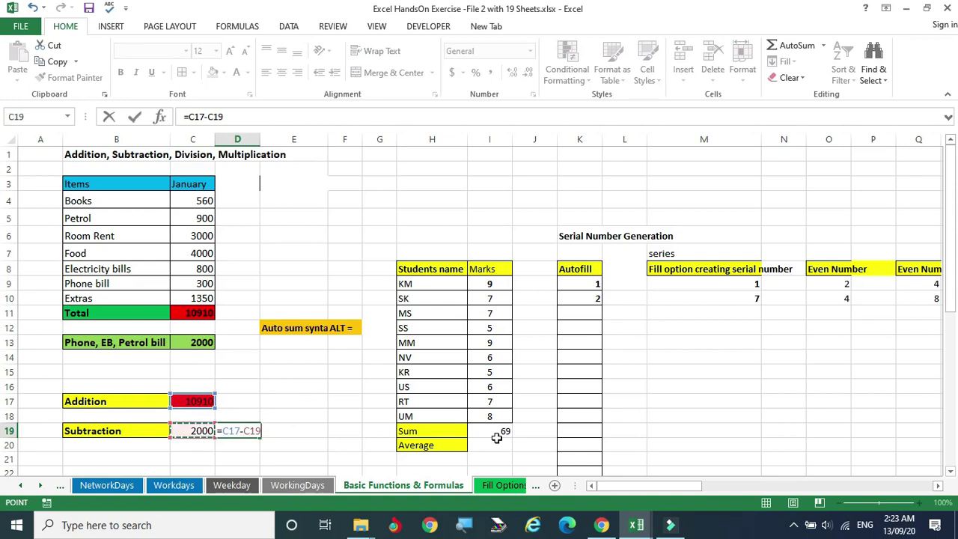
{"action": "key", "text": "Return"}
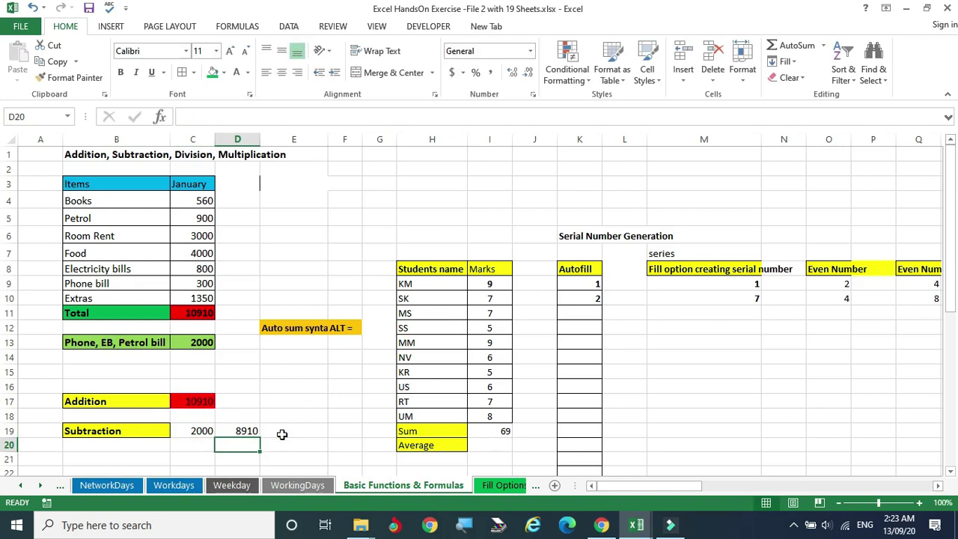
{"action": "left_click", "coordinate": [244, 432]}
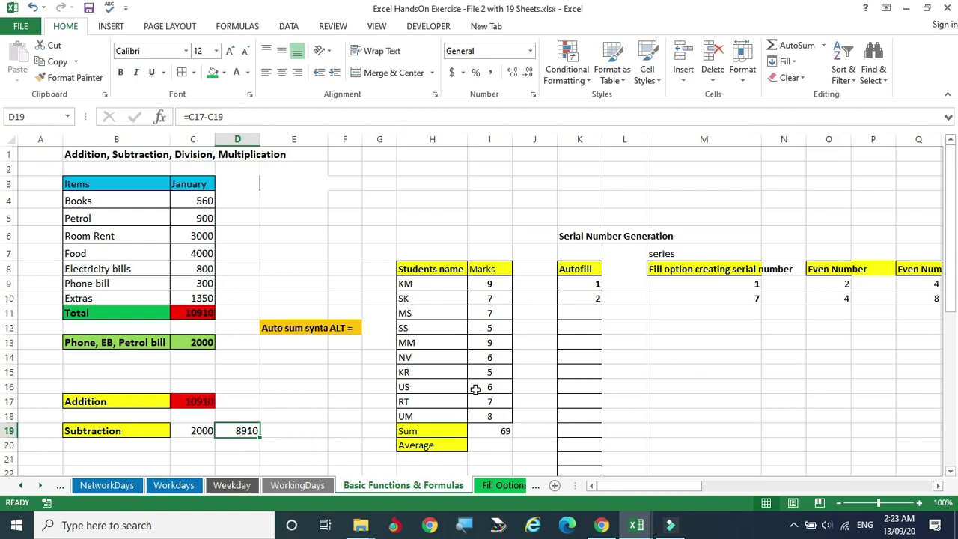
- Clear the Sum cell I19 below the students' marks and total the marks again with AutoSum
{"action": "left_click", "coordinate": [491, 432]}
{"action": "key", "text": "Delete"}
{"action": "left_click", "coordinate": [650, 413]}
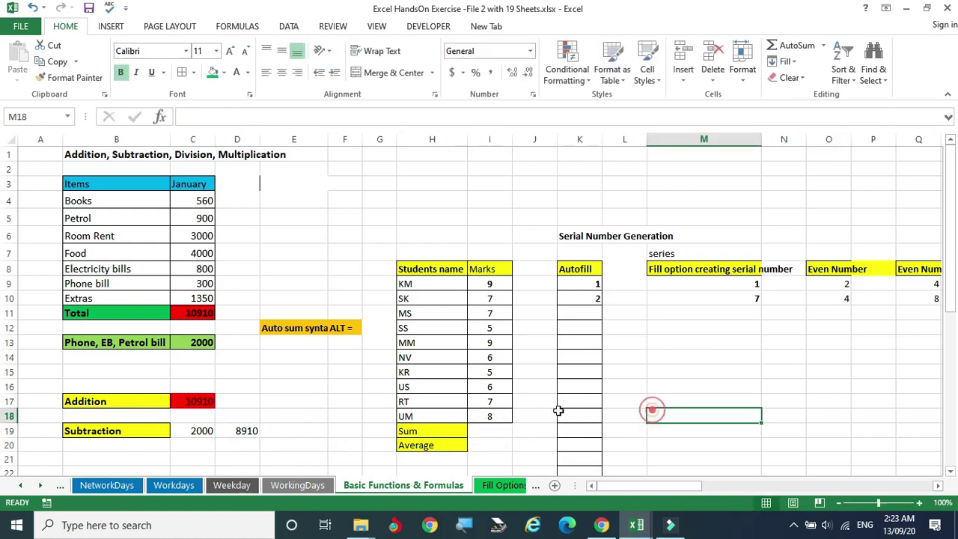
{"action": "left_click", "coordinate": [483, 429]}
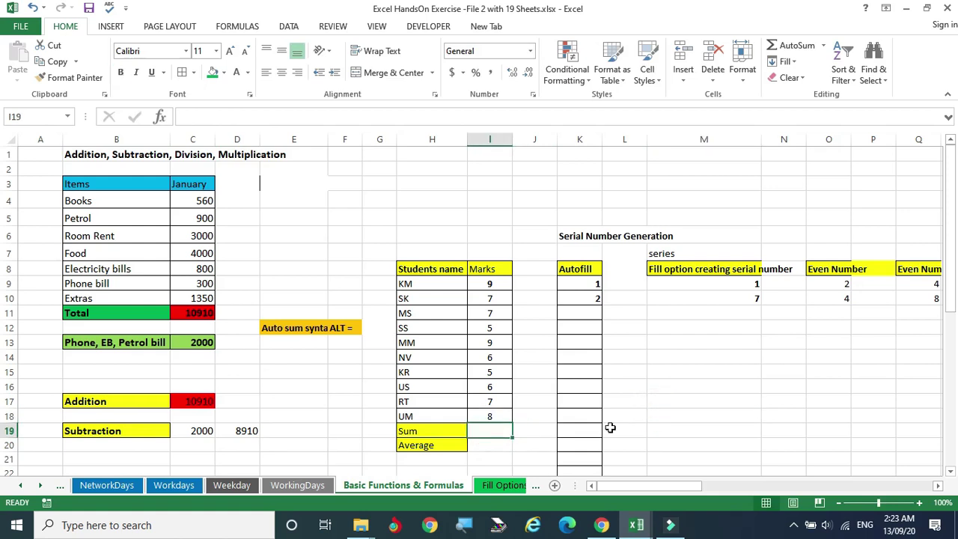
{"action": "key", "text": "alt+equal"}
{"action": "key", "text": "Return"}
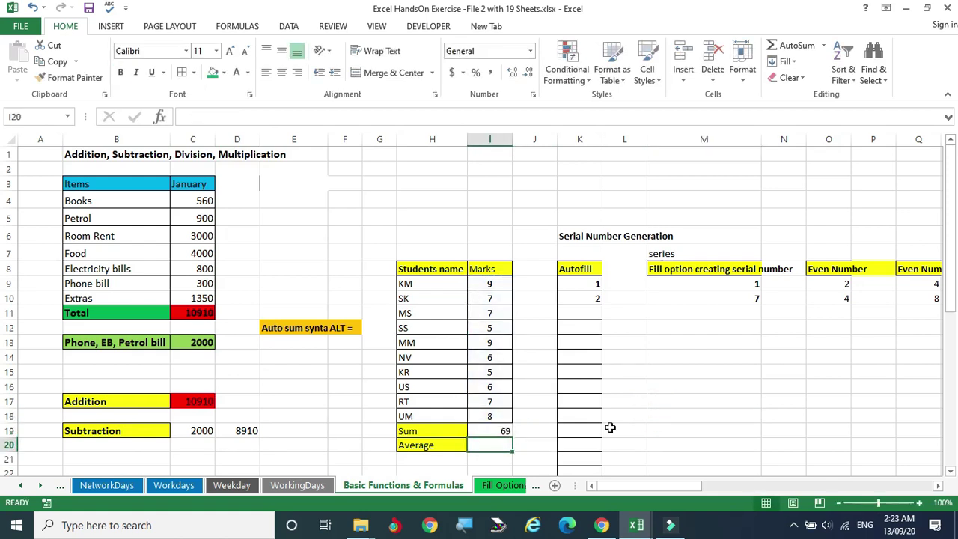
- Enter an AVERAGE formula over the marks in I9:I18 in the Average cell I20
{"action": "left_click", "coordinate": [490, 445]}
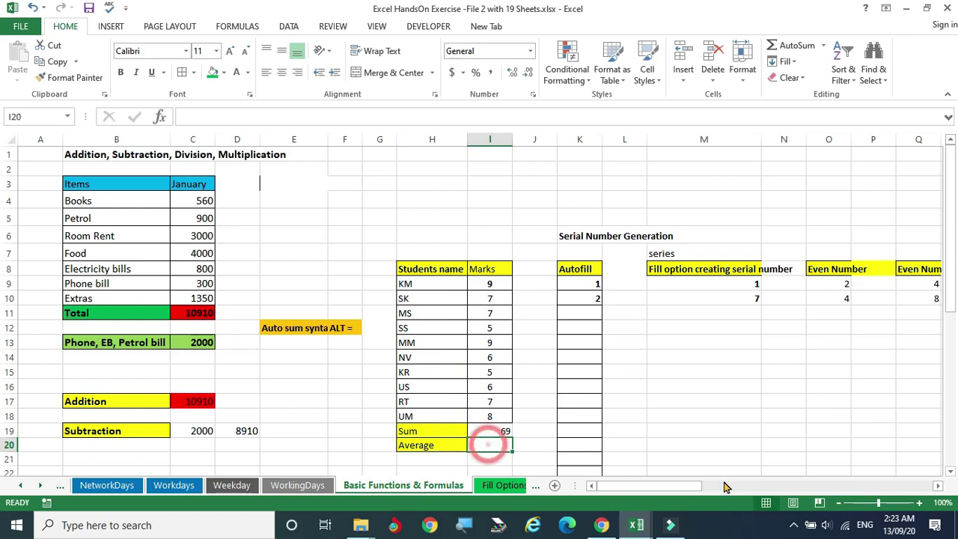
{"action": "type", "text": "=aver"}
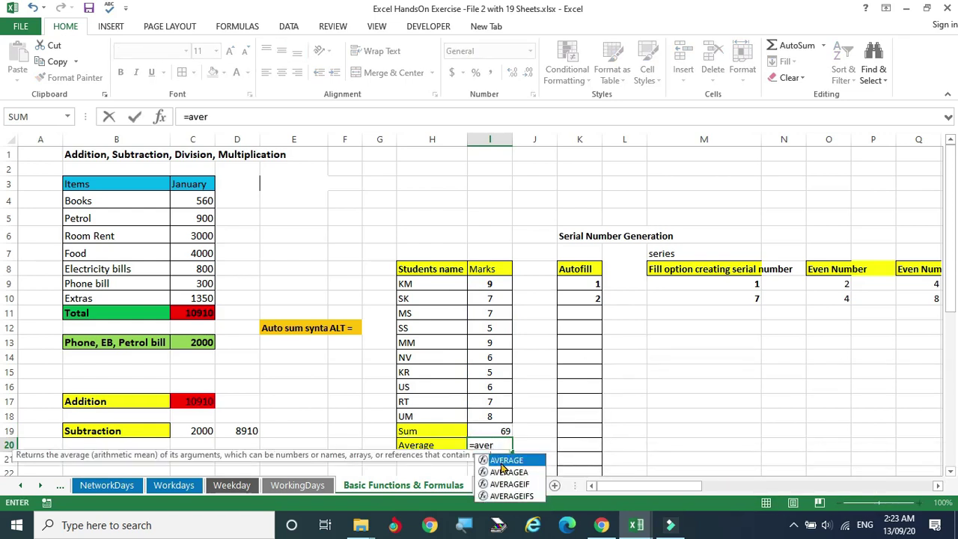
{"action": "double_click", "coordinate": [497, 459]}
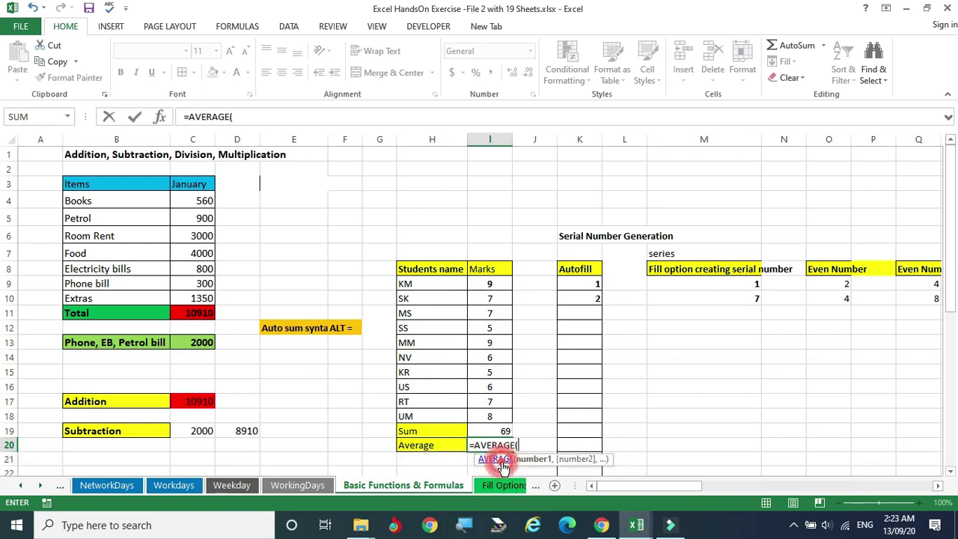
{"action": "left_click", "coordinate": [491, 283]}
{"action": "left_click_drag", "start_coordinate": [491, 283], "coordinate": [490, 416]}
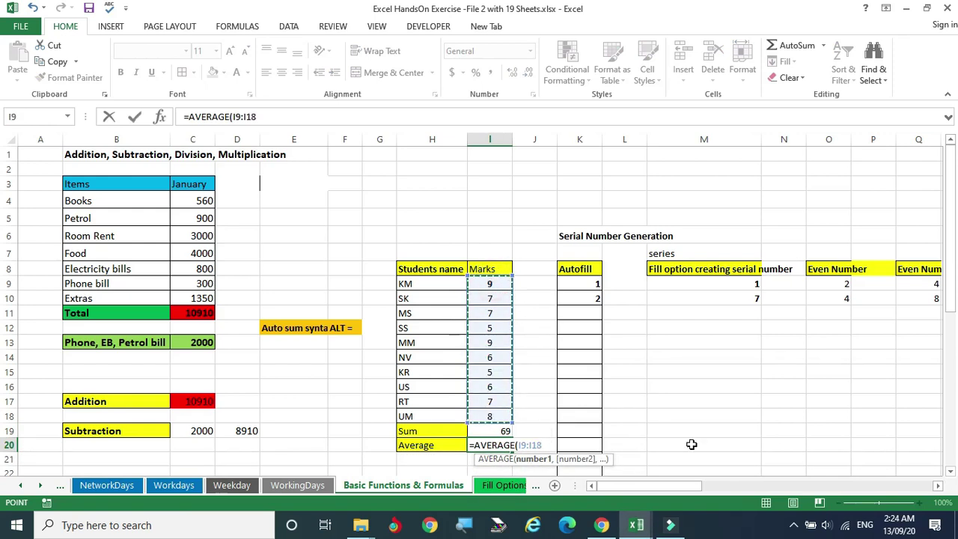
{"action": "key", "text": "Return"}
- Autofill the serial numbers in the Autofill column from K9:K10 down to K22, ending at 14
{"action": "scroll", "coordinate": [833, 405], "scroll_direction": "down", "scroll_amount": 2}
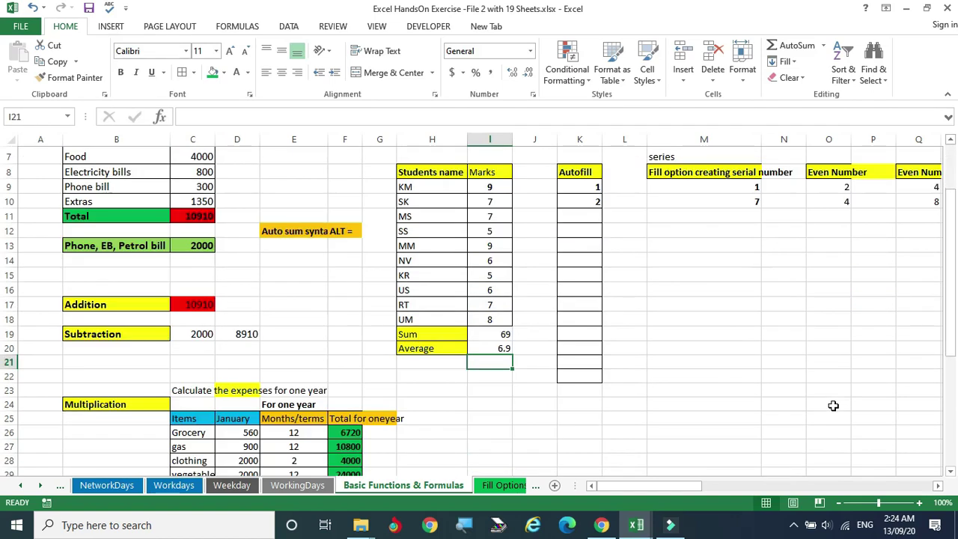
{"action": "scroll", "coordinate": [833, 404], "scroll_direction": "up", "scroll_amount": 2}
{"action": "scroll", "coordinate": [788, 398], "scroll_direction": "down", "scroll_amount": 1}
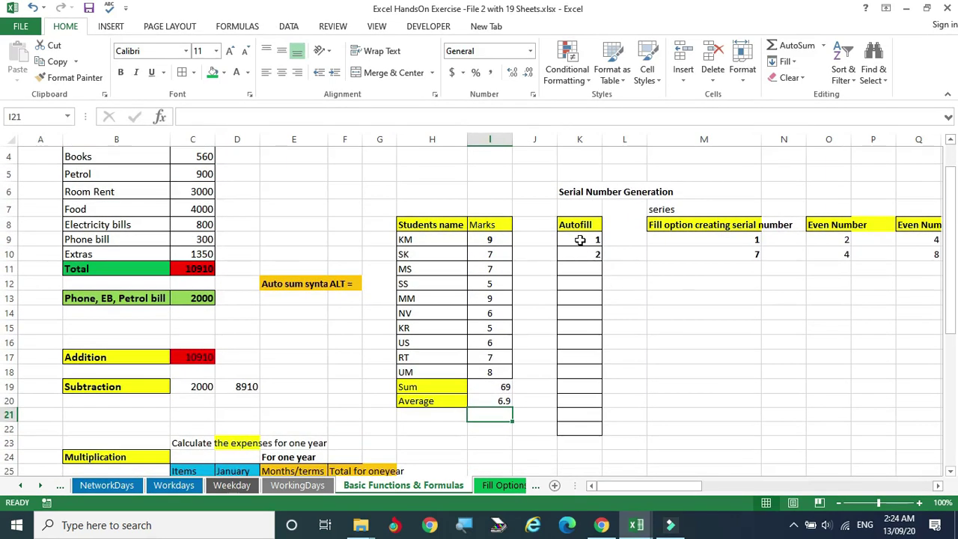
{"action": "left_click_drag", "start_coordinate": [580, 237], "coordinate": [596, 433]}
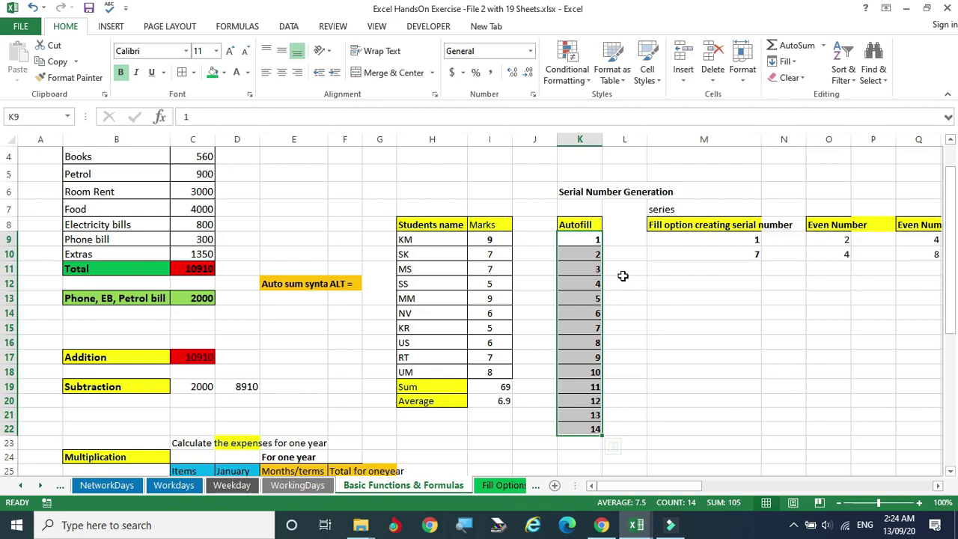
- Extend the 1, 7 series in M9:M10 down to M20 and check the filled numbers against the two starting values
{"action": "left_click", "coordinate": [729, 242]}
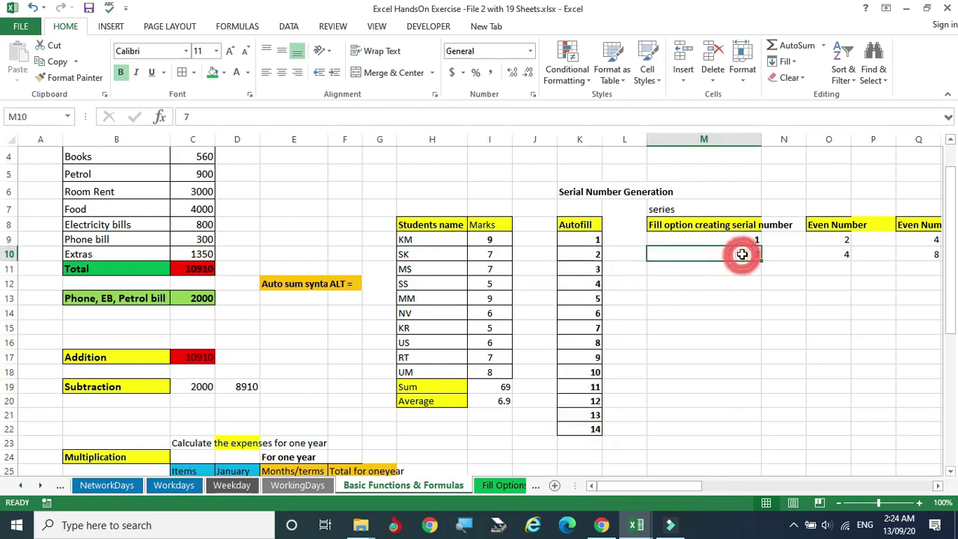
{"action": "left_click_drag", "start_coordinate": [740, 241], "coordinate": [742, 251]}
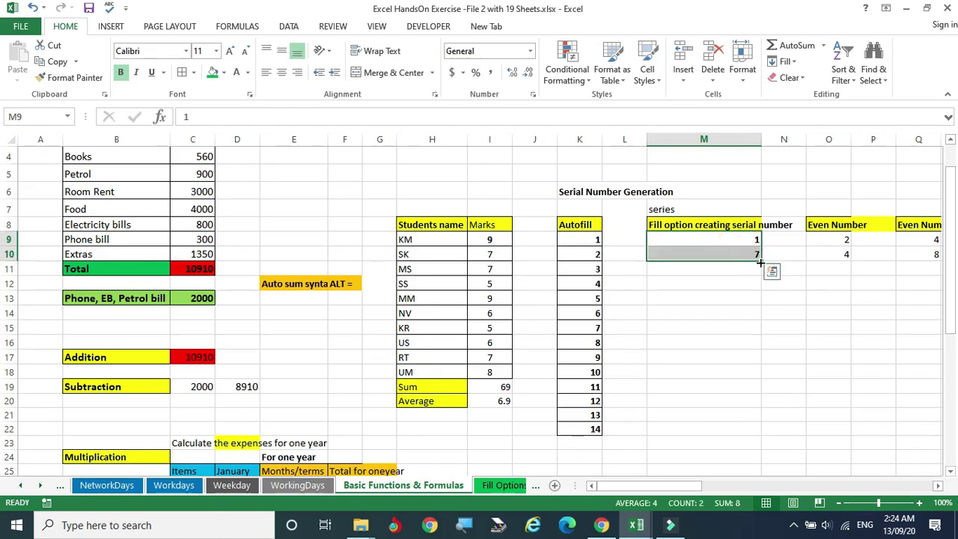
{"action": "left_click_drag", "start_coordinate": [756, 255], "coordinate": [752, 328]}
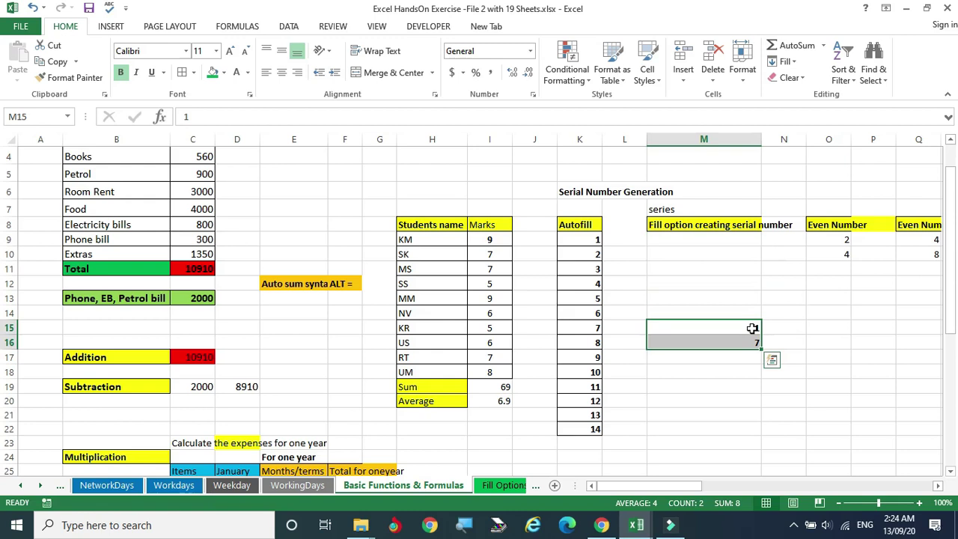
{"action": "key", "text": "ctrl+z"}
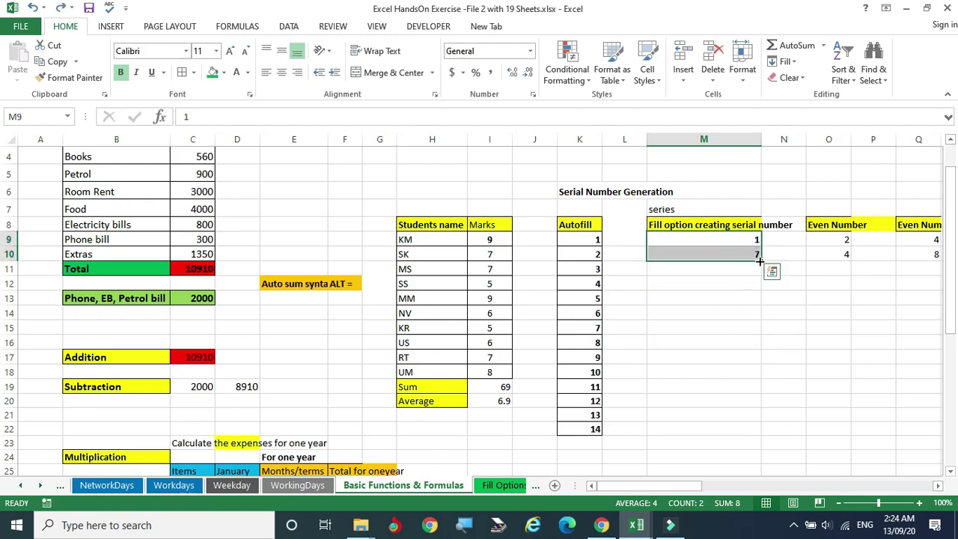
{"action": "left_click_drag", "start_coordinate": [759, 256], "coordinate": [760, 408]}
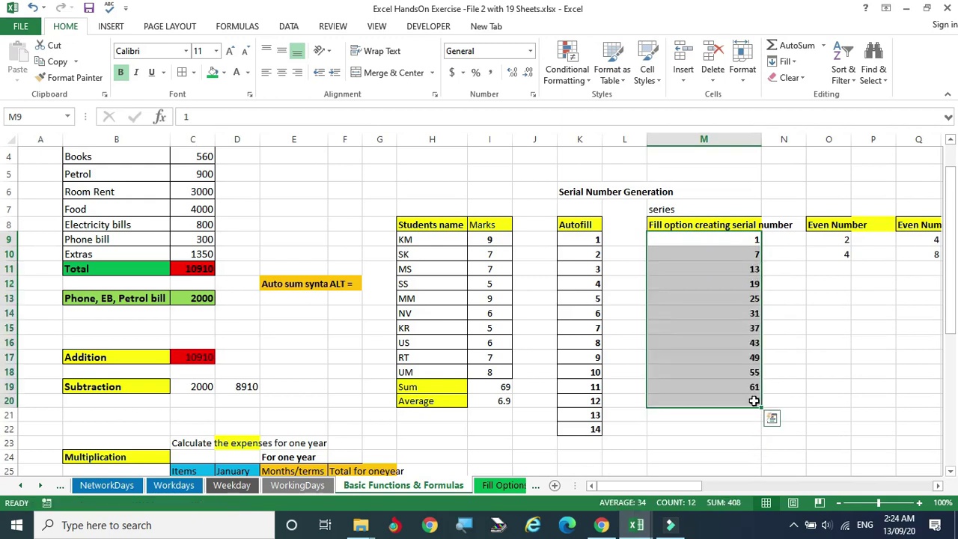
{"action": "left_click_drag", "start_coordinate": [739, 238], "coordinate": [737, 386]}
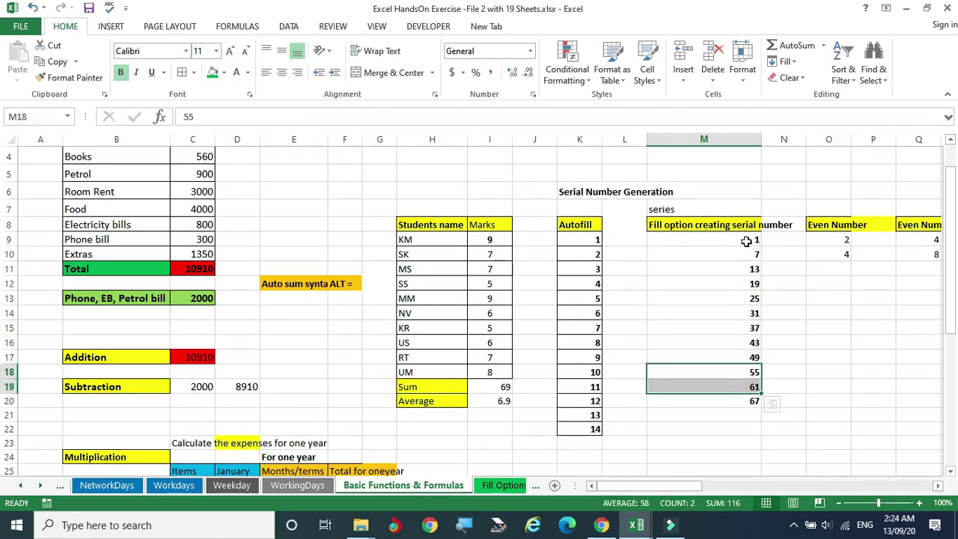
{"action": "left_click_drag", "start_coordinate": [746, 241], "coordinate": [743, 253]}
{"action": "left_click", "coordinate": [724, 358]}
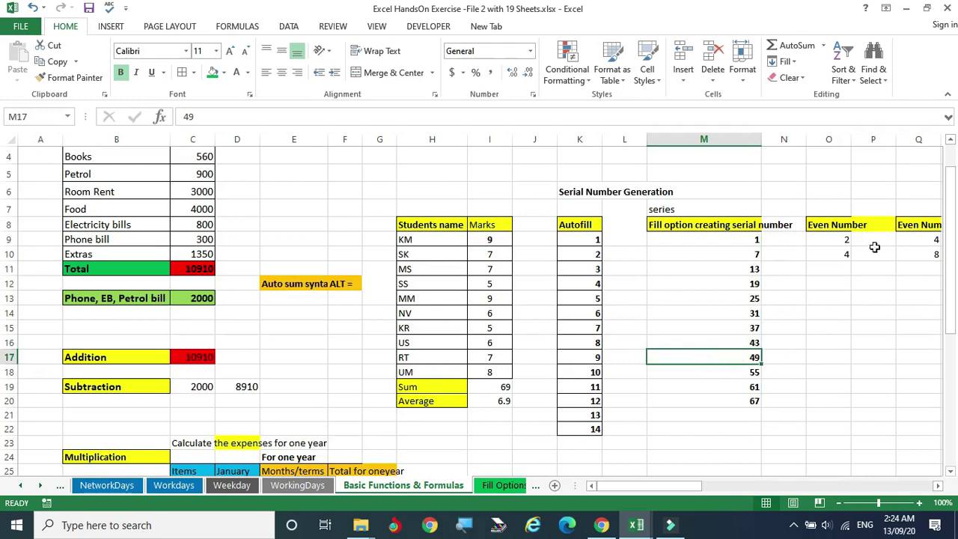
- Autofill both Even Number columns from their two starting values, column O down to 32 and column Q down to 60
{"action": "left_click_drag", "start_coordinate": [843, 240], "coordinate": [844, 461]}
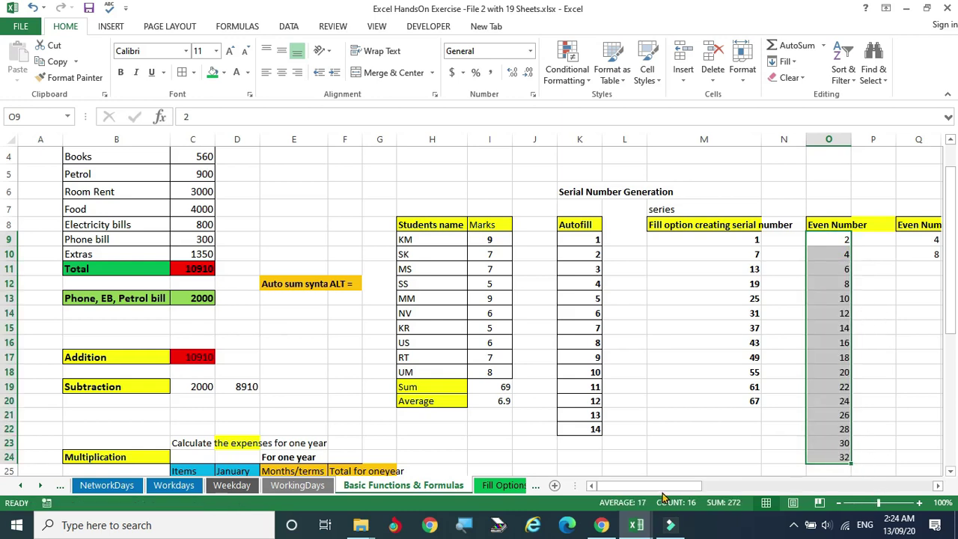
{"action": "left_click_drag", "start_coordinate": [662, 486], "coordinate": [723, 488]}
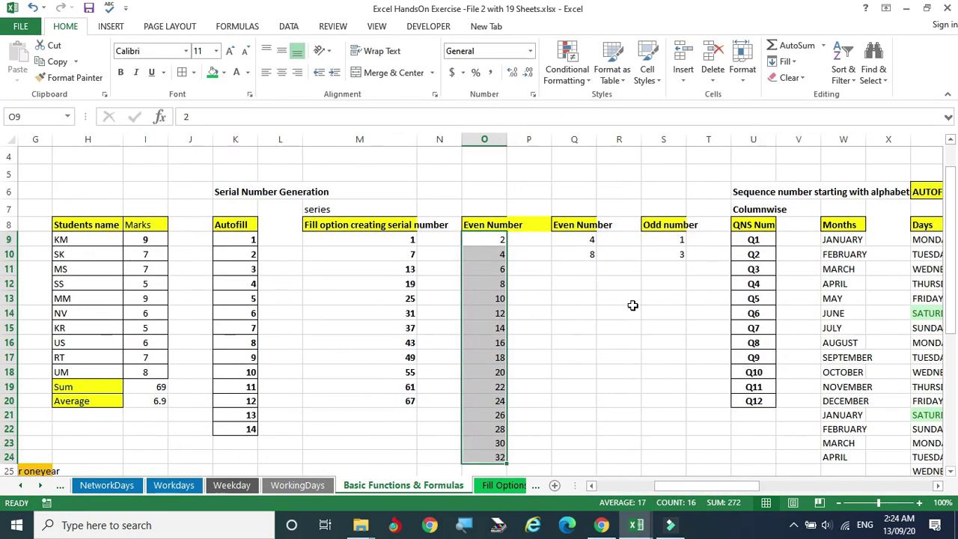
{"action": "left_click", "coordinate": [591, 231]}
{"action": "left_click", "coordinate": [584, 268]}
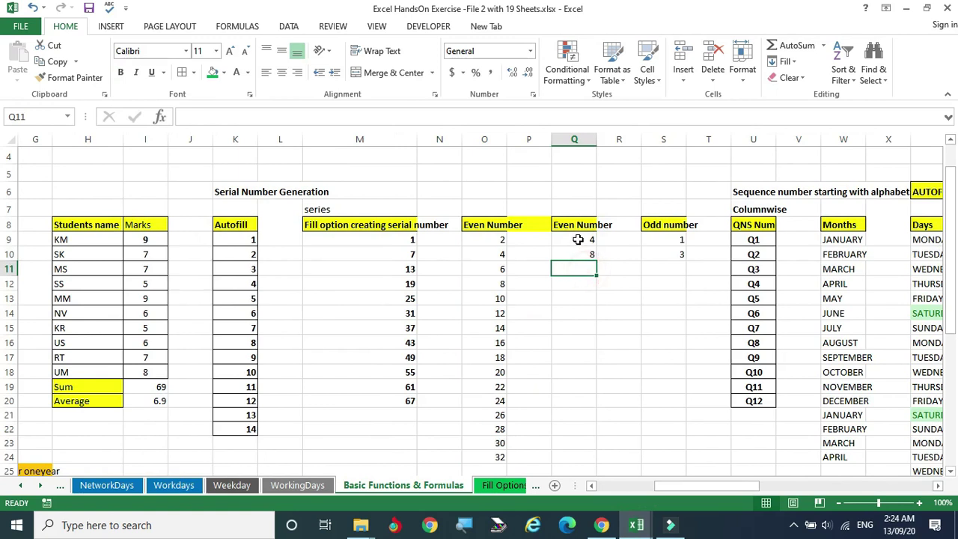
{"action": "left_click_drag", "start_coordinate": [578, 239], "coordinate": [588, 452]}
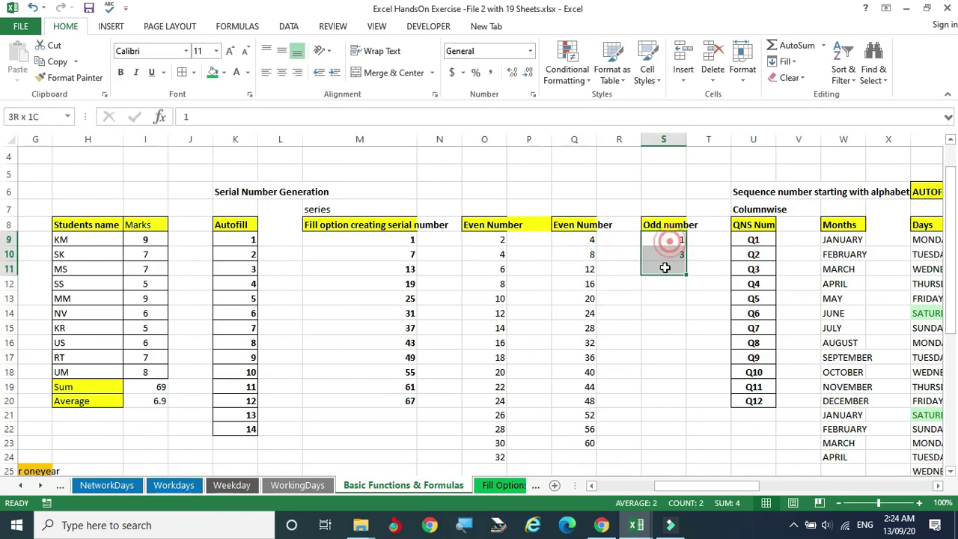
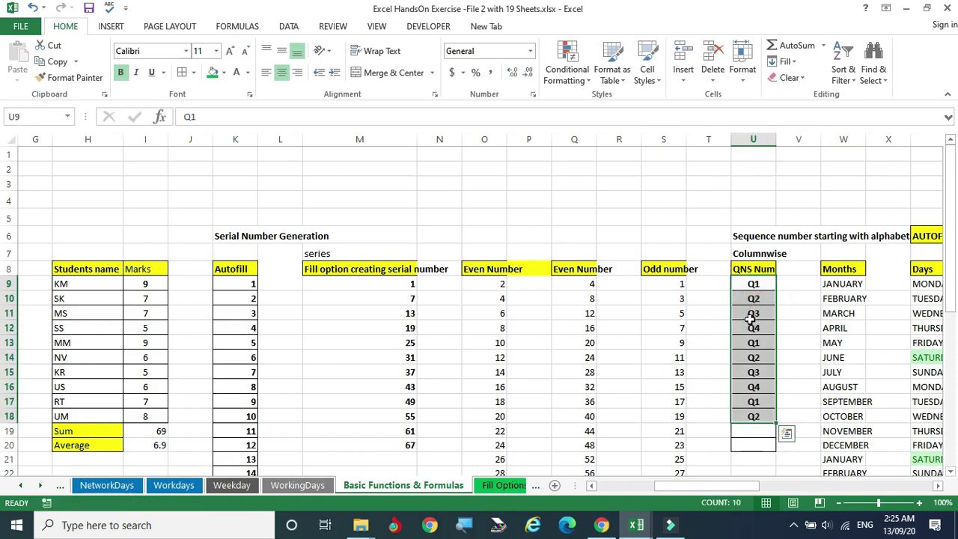
- Clear the formats of the months in W10:W24 of the Months column
{"action": "left_click_drag", "start_coordinate": [748, 487], "coordinate": [819, 488]}
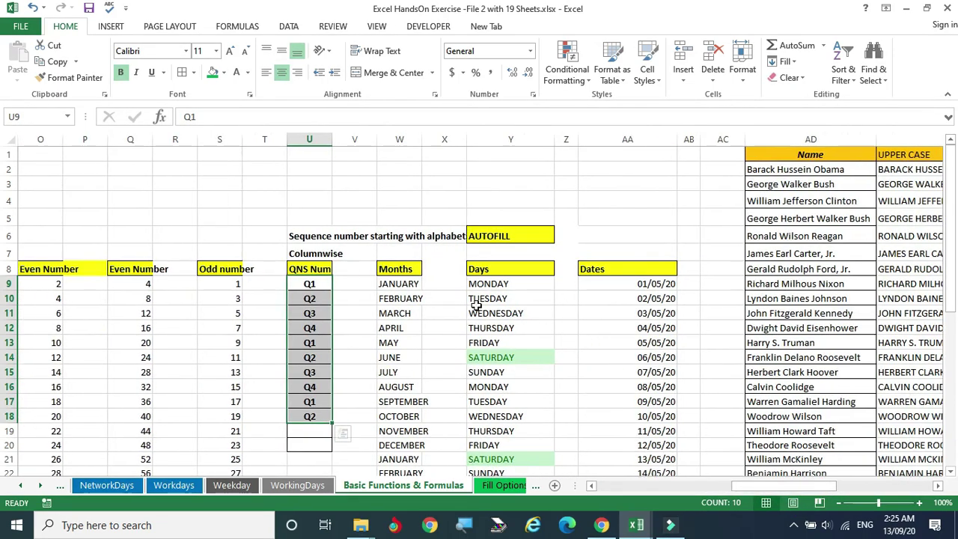
{"action": "left_click_drag", "start_coordinate": [407, 298], "coordinate": [408, 440]}
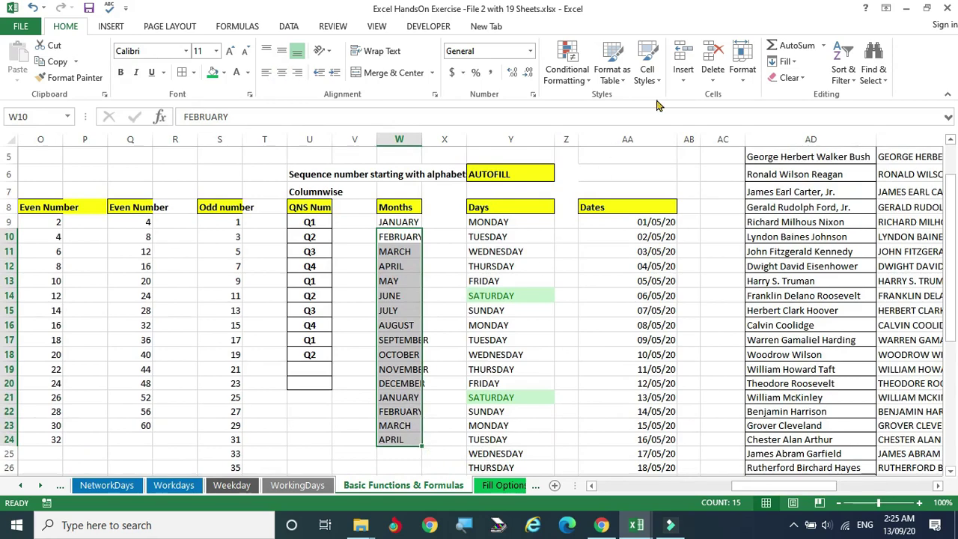
{"action": "left_click", "coordinate": [789, 77]}
{"action": "left_click", "coordinate": [818, 111]}
- Clear the contents of Y10:Y29 in the Days column, keeping only the first day, MONDAY
{"action": "left_click_drag", "start_coordinate": [498, 236], "coordinate": [557, 463]}
{"action": "left_click", "coordinate": [791, 77]}
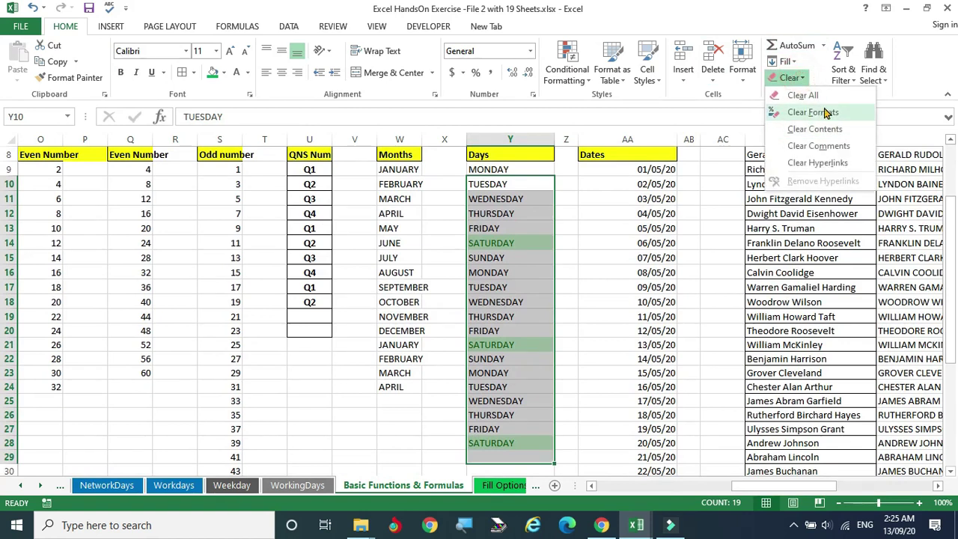
{"action": "left_click", "coordinate": [814, 129]}
{"action": "left_click", "coordinate": [609, 260]}
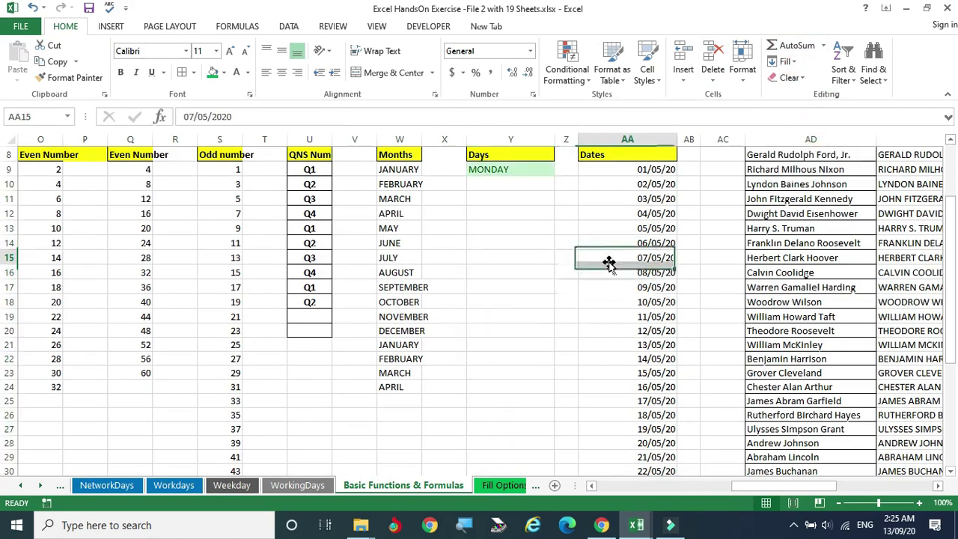
- Clear the formats and contents of W10:W24 in the Months column, keeping only the first month, JANUARY
{"action": "left_click_drag", "start_coordinate": [391, 183], "coordinate": [397, 387]}
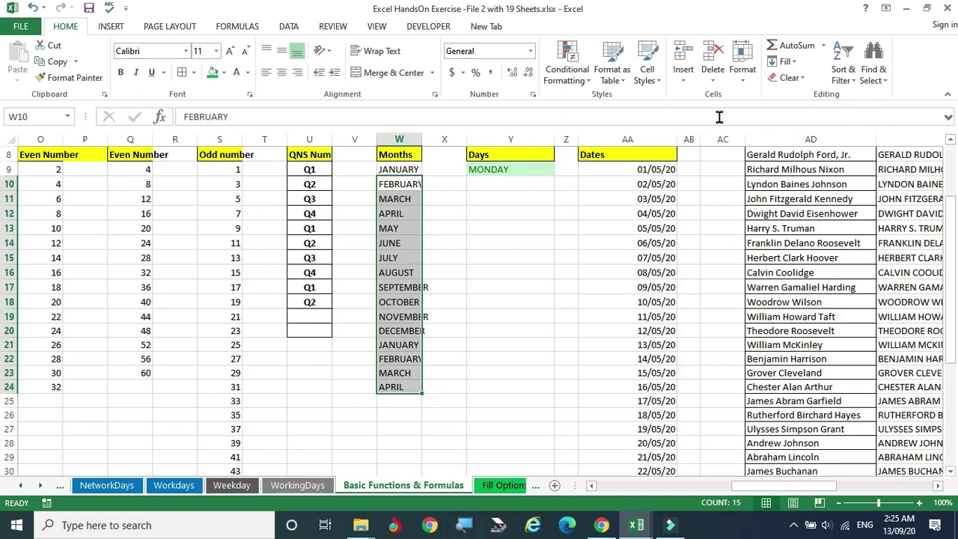
{"action": "left_click", "coordinate": [792, 78]}
{"action": "left_click", "coordinate": [817, 111]}
{"action": "left_click", "coordinate": [792, 77]}
{"action": "left_click", "coordinate": [814, 129]}
{"action": "left_click", "coordinate": [552, 268]}
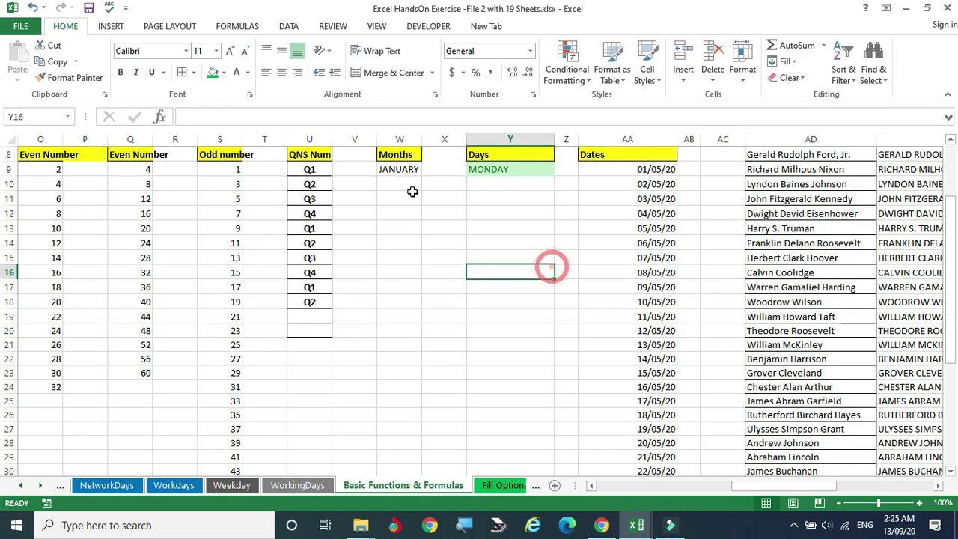
- Autofill the Months column from JANUARY in W9 down to W27
{"action": "left_click", "coordinate": [399, 169]}
{"action": "left_click_drag", "start_coordinate": [421, 173], "coordinate": [419, 431]}
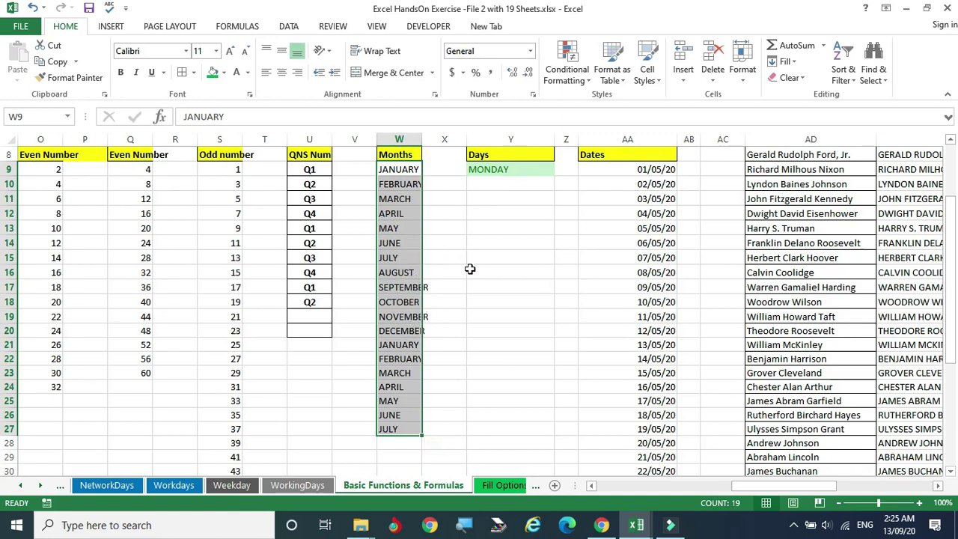
{"action": "left_click", "coordinate": [403, 168]}
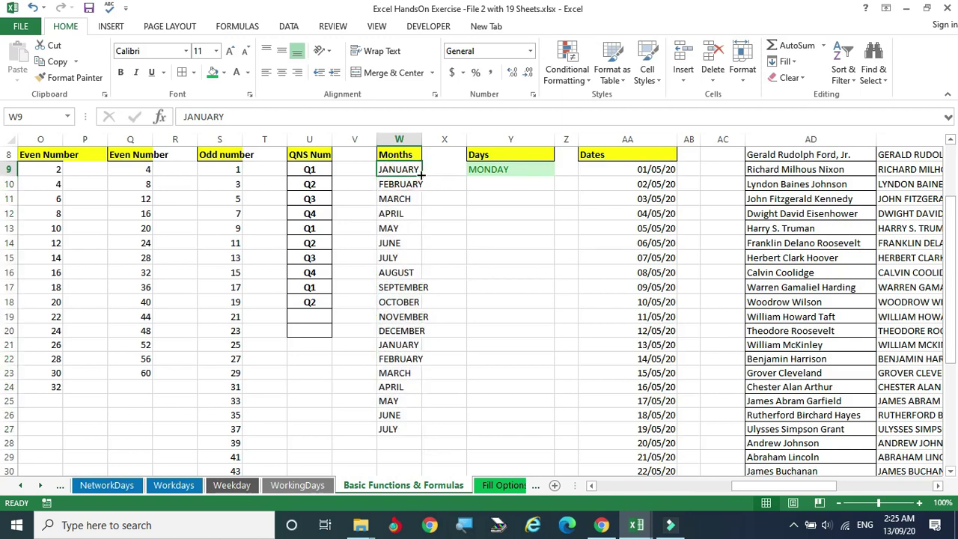
- Try autofilling the Days column from MONDAY in Y9 down to Y29, and undo the fill
{"action": "left_click", "coordinate": [509, 170]}
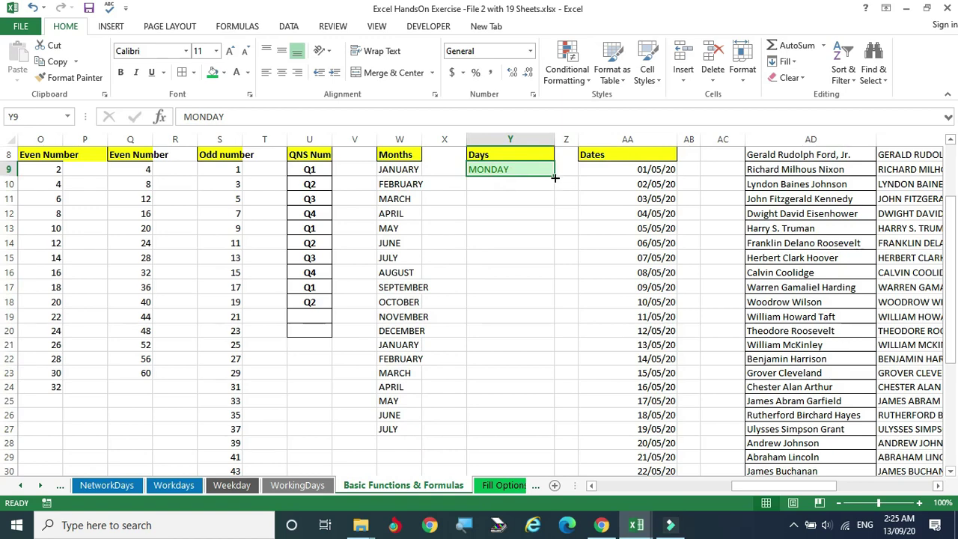
{"action": "left_click_drag", "start_coordinate": [554, 176], "coordinate": [554, 460]}
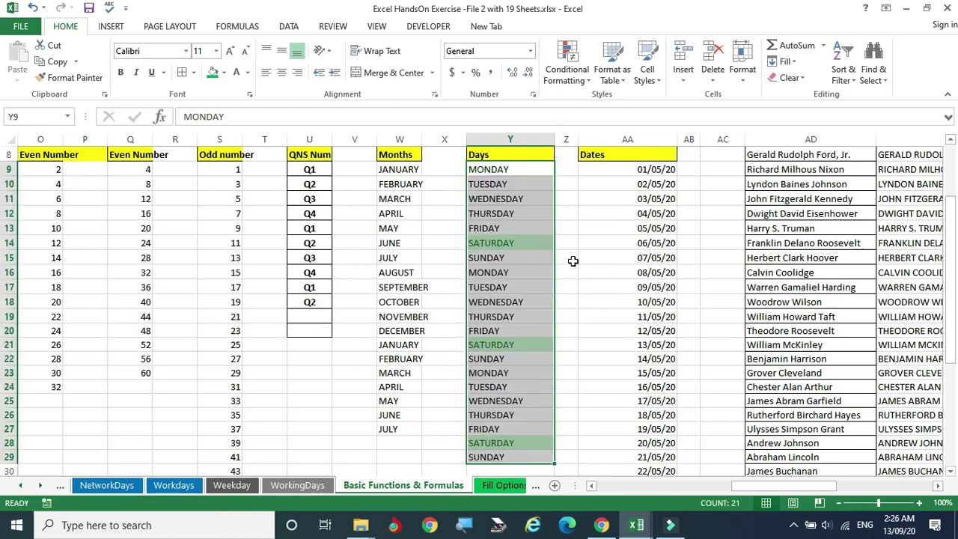
{"action": "scroll", "coordinate": [572, 260], "scroll_direction": "down", "scroll_amount": 2}
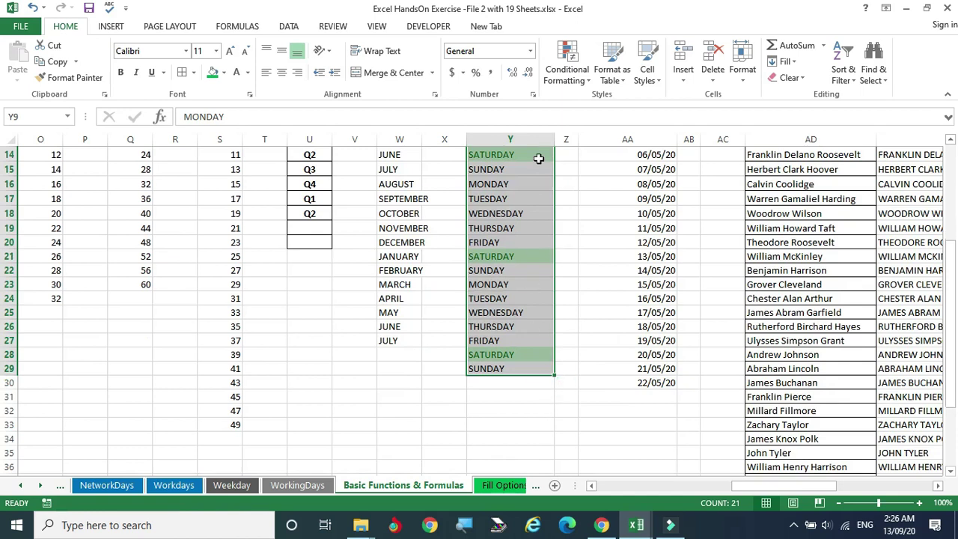
{"action": "left_click", "coordinate": [413, 366]}
{"action": "scroll", "coordinate": [409, 300], "scroll_direction": "up", "scroll_amount": 3}
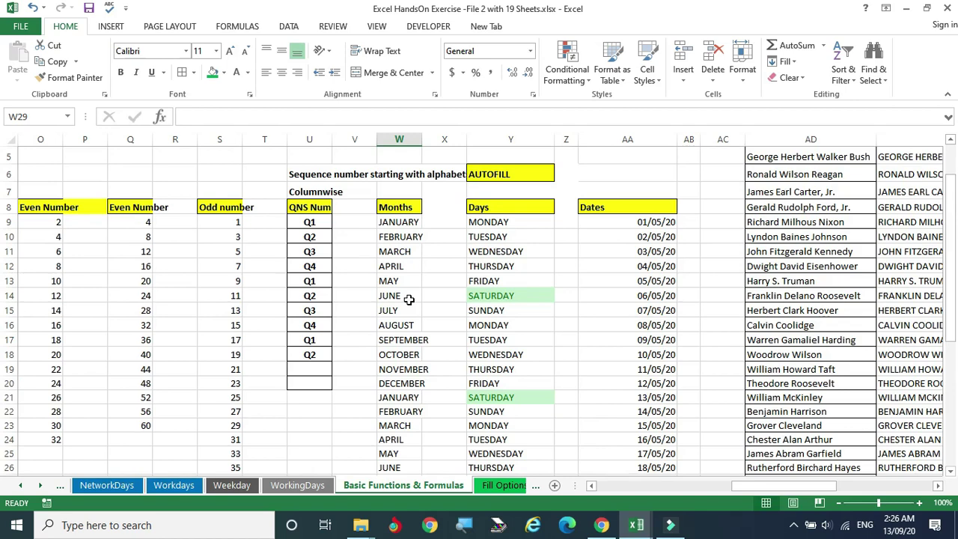
{"action": "key", "text": "ctrl+z"}
{"action": "left_click", "coordinate": [472, 276]}
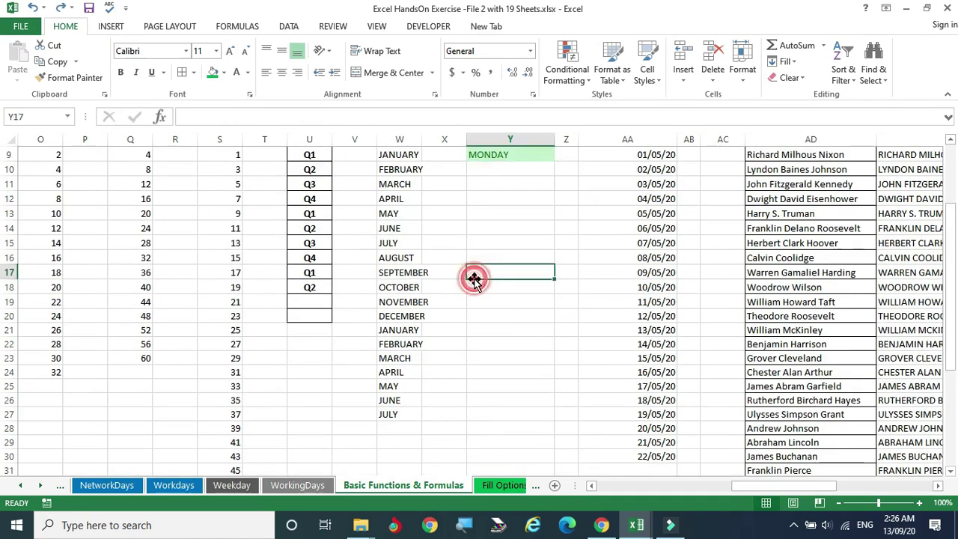
- Autofill the Days column from MONDAY in Y9 down to Y21
{"action": "scroll", "coordinate": [479, 224], "scroll_direction": "up", "scroll_amount": 2}
{"action": "left_click", "coordinate": [511, 255]}
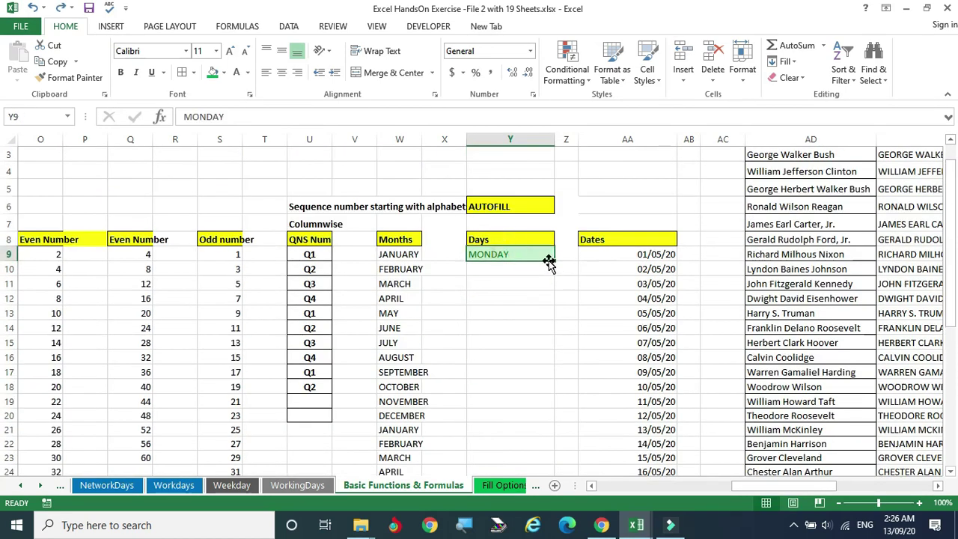
{"action": "left_click_drag", "start_coordinate": [552, 259], "coordinate": [534, 432]}
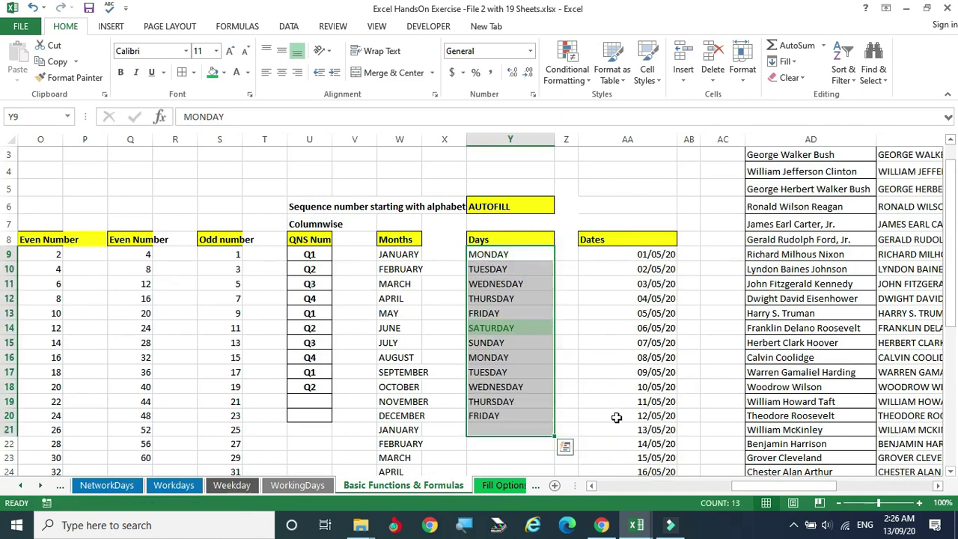
- Highlight the filled days containing the text in $Y$15 with Yellow Fill with Dark Yellow Text, and compare them with the SATURDAY cells
{"action": "left_click", "coordinate": [566, 446]}
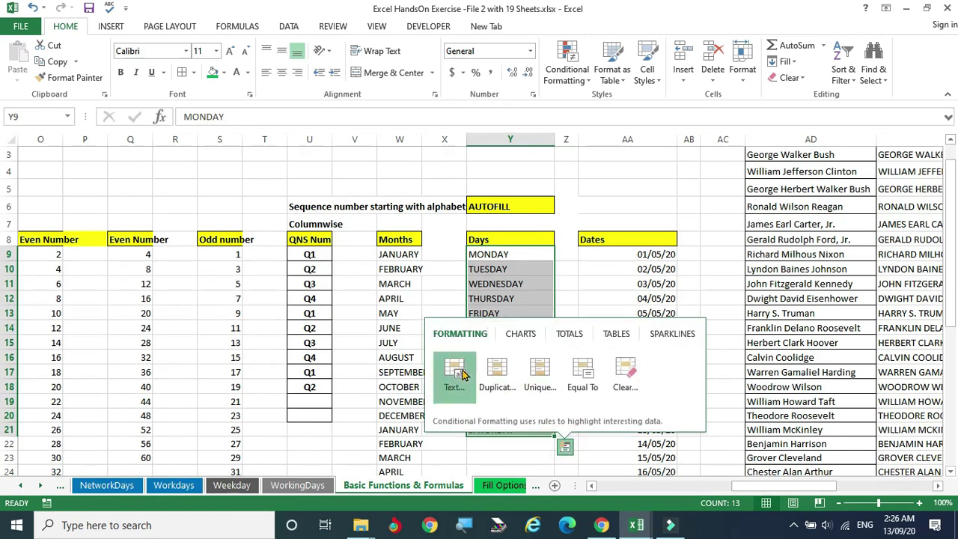
{"action": "left_click", "coordinate": [454, 371]}
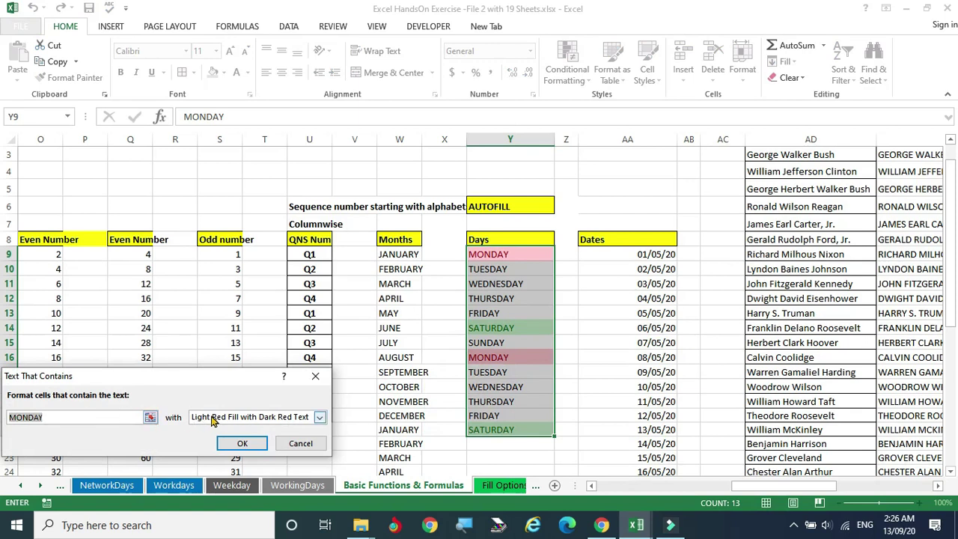
{"action": "left_click", "coordinate": [318, 418]}
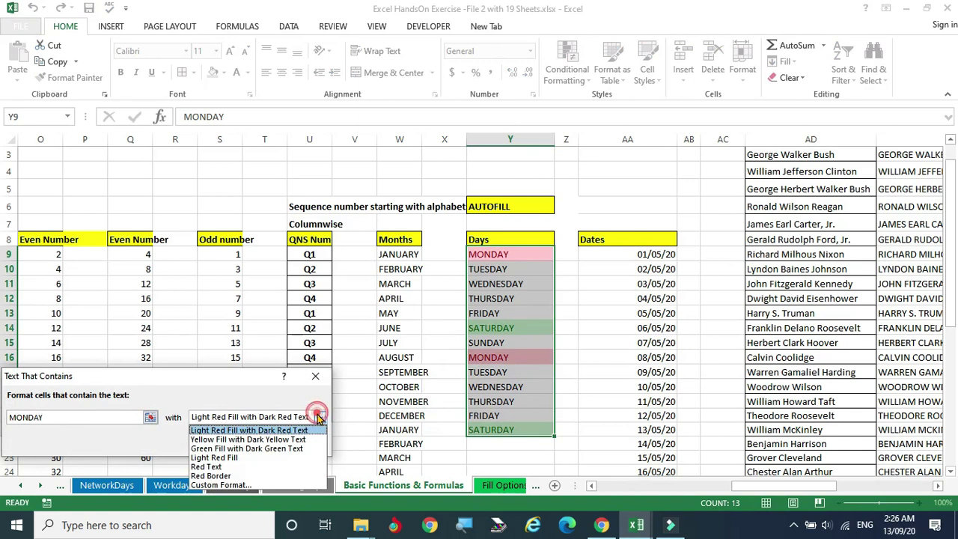
{"action": "left_click", "coordinate": [225, 440]}
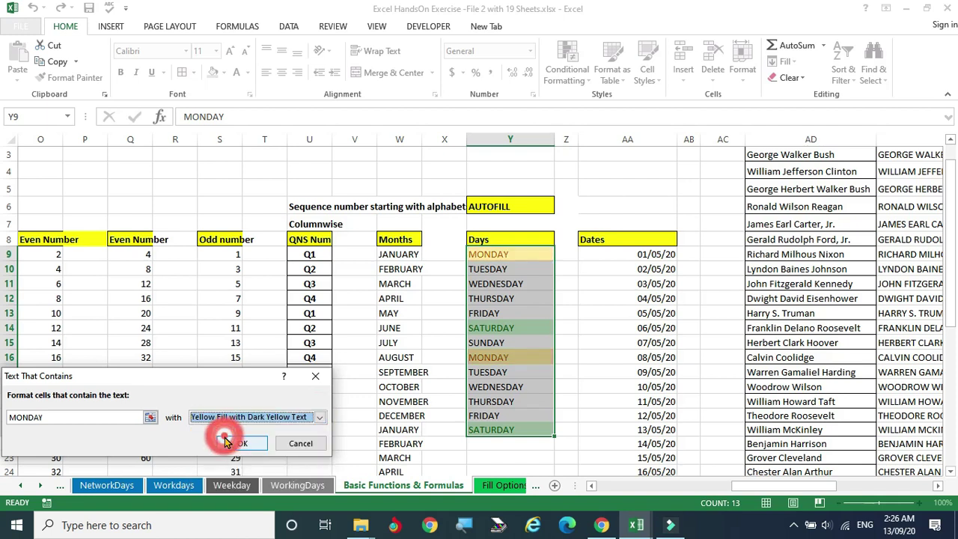
{"action": "left_click", "coordinate": [150, 416]}
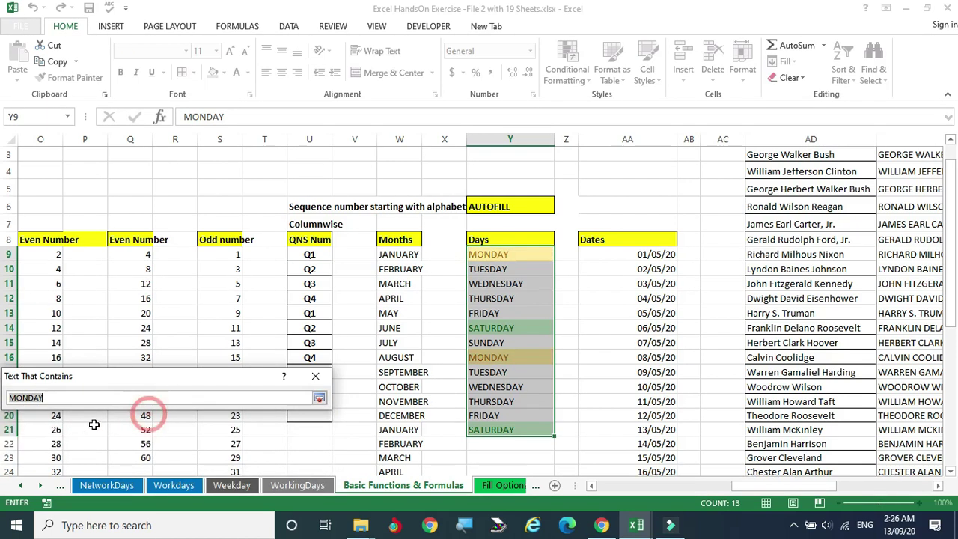
{"action": "left_click", "coordinate": [318, 398]}
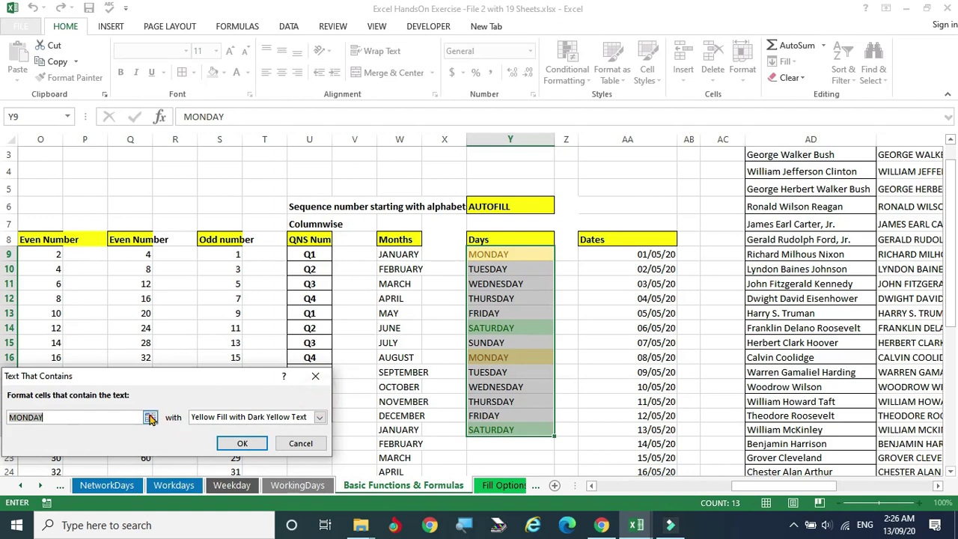
{"action": "left_click", "coordinate": [150, 416]}
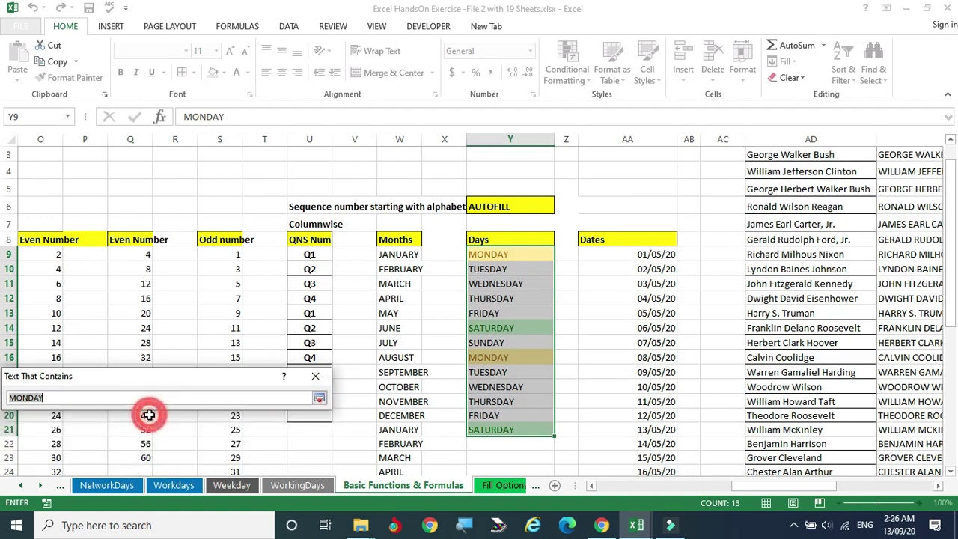
{"action": "left_click", "coordinate": [494, 344]}
{"action": "left_click", "coordinate": [319, 397]}
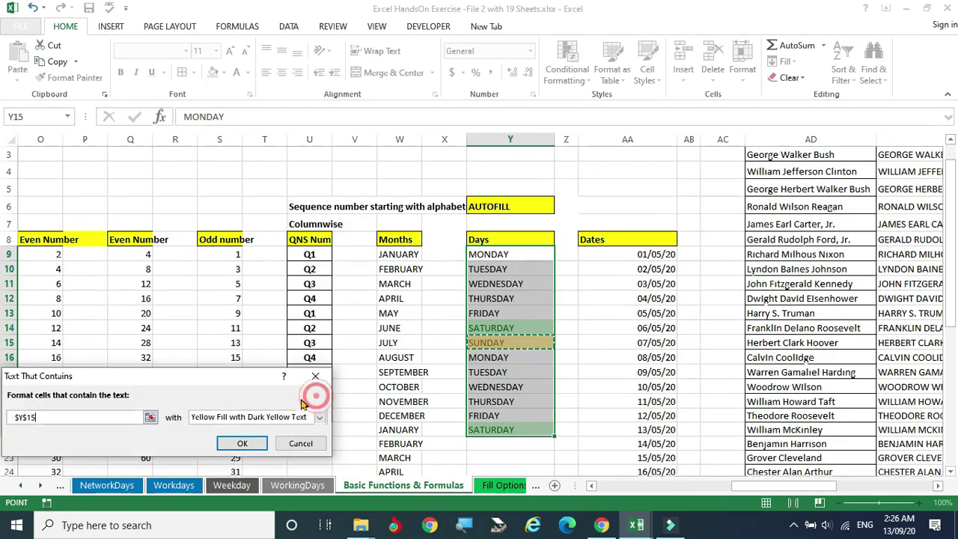
{"action": "left_click", "coordinate": [242, 443]}
{"action": "left_click", "coordinate": [591, 337]}
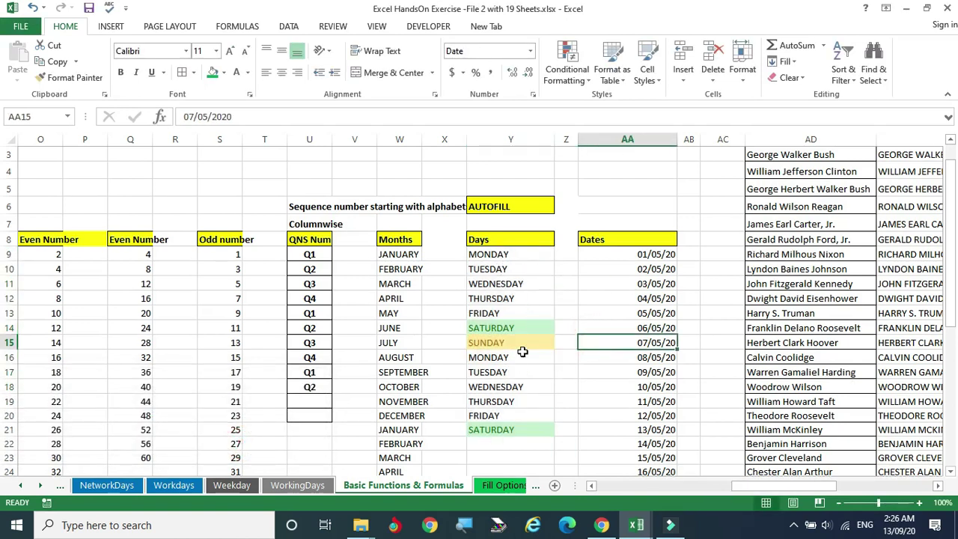
{"action": "left_click", "coordinate": [516, 330]}
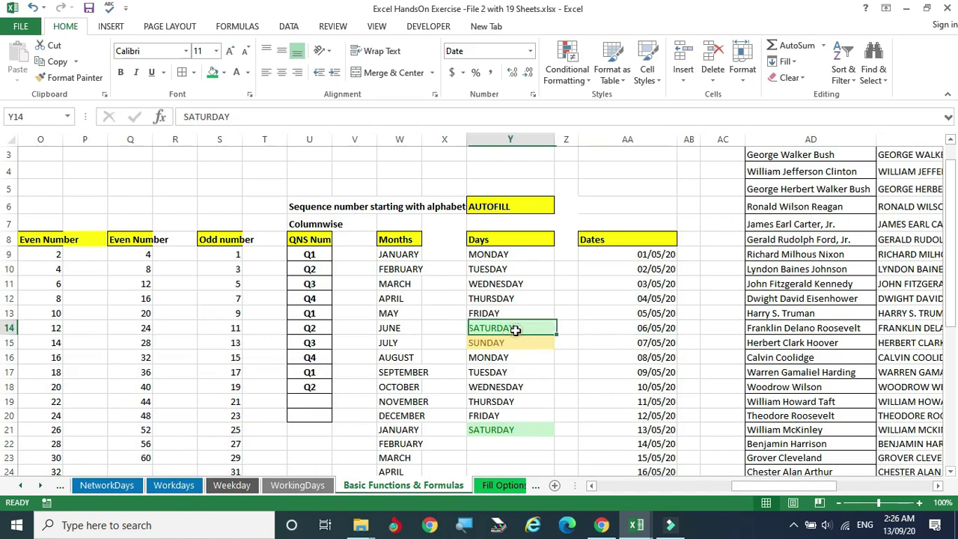
{"action": "left_click", "coordinate": [503, 429]}
- Clear everything from AA10:AA31 in the Dates column, keeping only the first date, 01/05/20
{"action": "scroll", "coordinate": [510, 342], "scroll_direction": "up", "scroll_amount": 1}
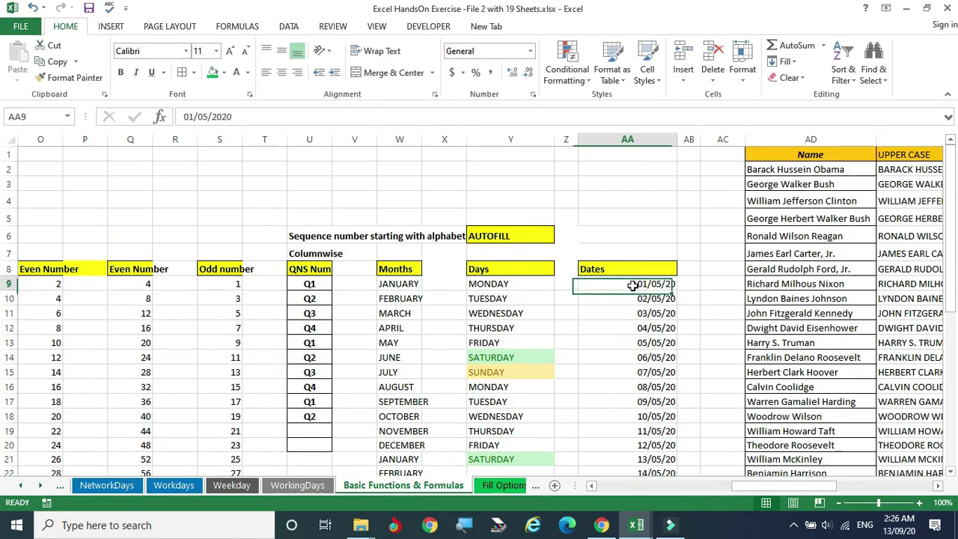
{"action": "left_click_drag", "start_coordinate": [635, 284], "coordinate": [632, 459]}
{"action": "left_click", "coordinate": [698, 299]}
{"action": "left_click_drag", "start_coordinate": [657, 298], "coordinate": [646, 446]}
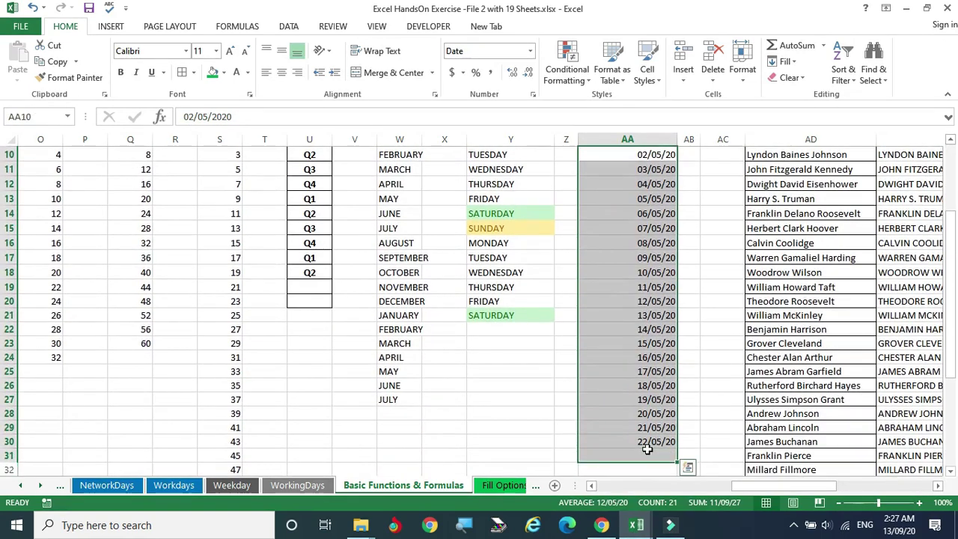
{"action": "left_click", "coordinate": [793, 66]}
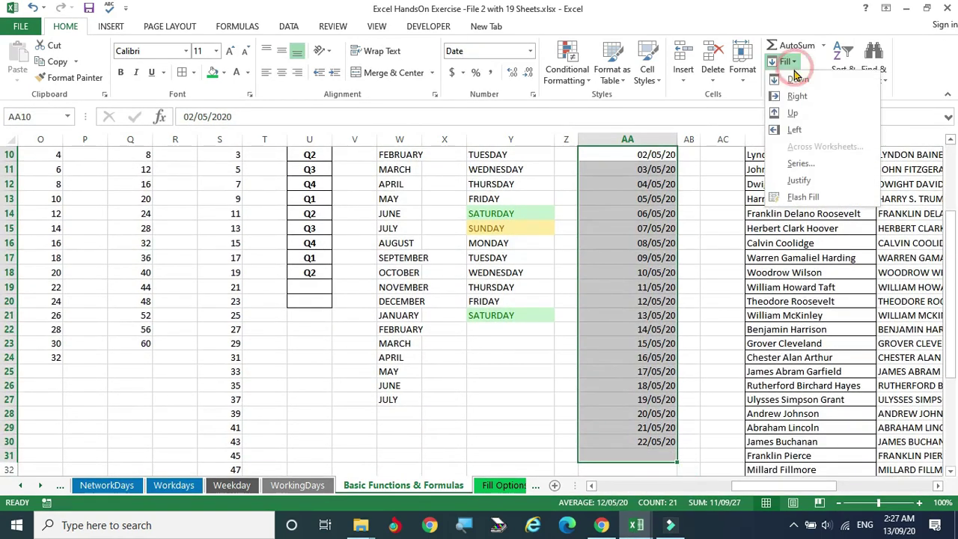
{"action": "left_click", "coordinate": [742, 138]}
{"action": "left_click", "coordinate": [789, 77]}
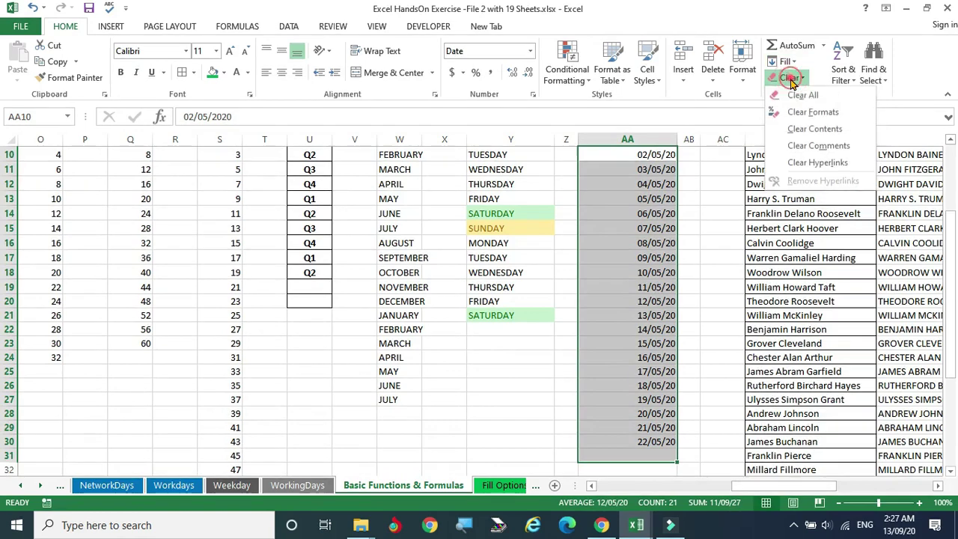
{"action": "left_click", "coordinate": [799, 94]}
{"action": "left_click", "coordinate": [682, 267]}
- Autofill the Dates column from 01/05/20 in AA9 down to 26/05/20 in AA34
{"action": "scroll", "coordinate": [690, 251], "scroll_direction": "up", "scroll_amount": 3}
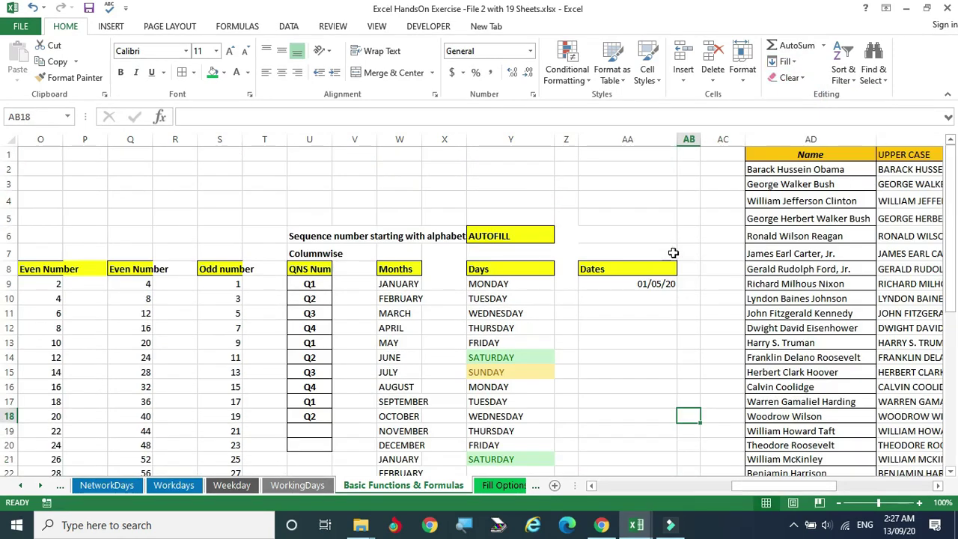
{"action": "left_click", "coordinate": [633, 284]}
{"action": "left_click_drag", "start_coordinate": [676, 290], "coordinate": [677, 453]}
{"action": "left_click", "coordinate": [487, 380]}
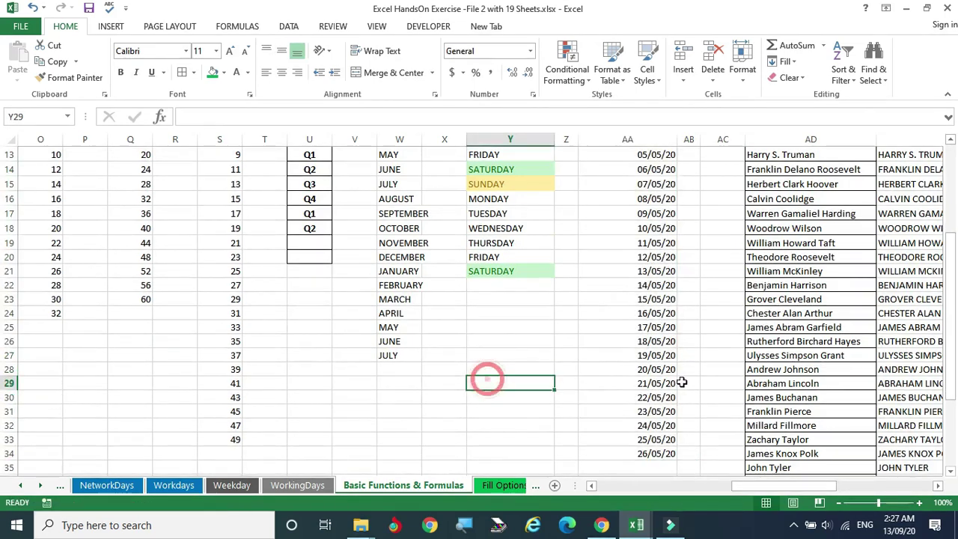
- Clear the contents of AE2:AG44 under the UPPER CASE, Lower case and Word Caps headers
{"action": "scroll", "coordinate": [682, 382], "scroll_direction": "up", "scroll_amount": 4}
{"action": "left_click", "coordinate": [938, 486]}
{"action": "left_click", "coordinate": [937, 486]}
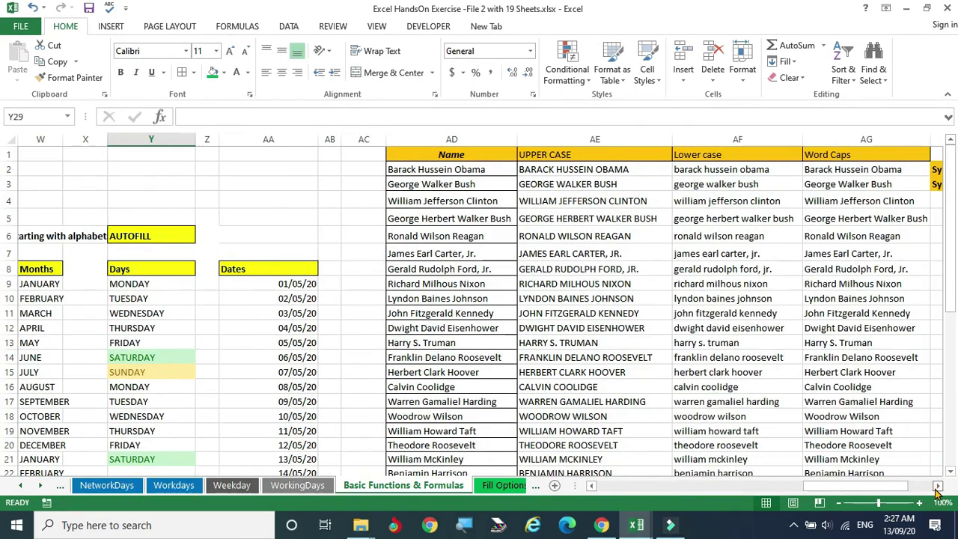
{"action": "left_click_drag", "start_coordinate": [573, 169], "coordinate": [851, 406]}
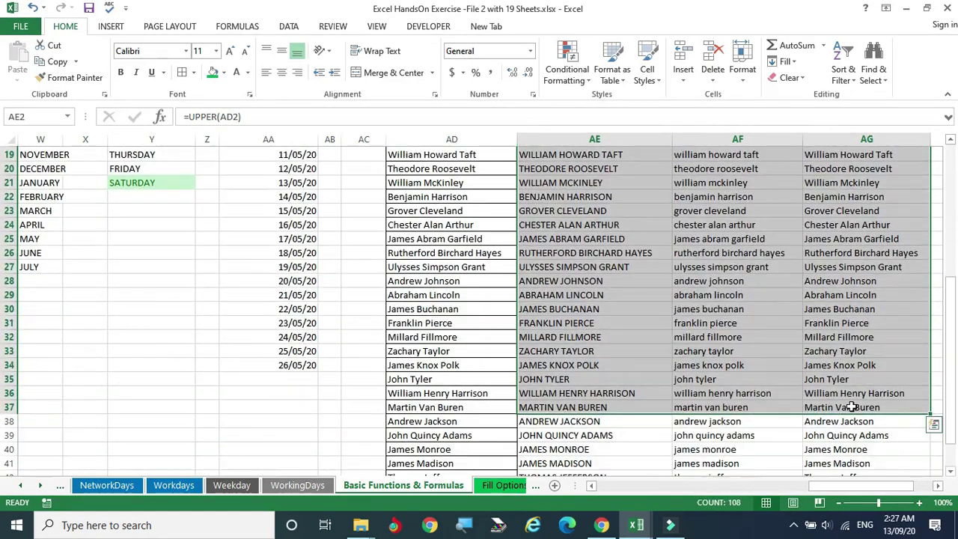
{"action": "key", "text": "ctrl+shift+Down"}
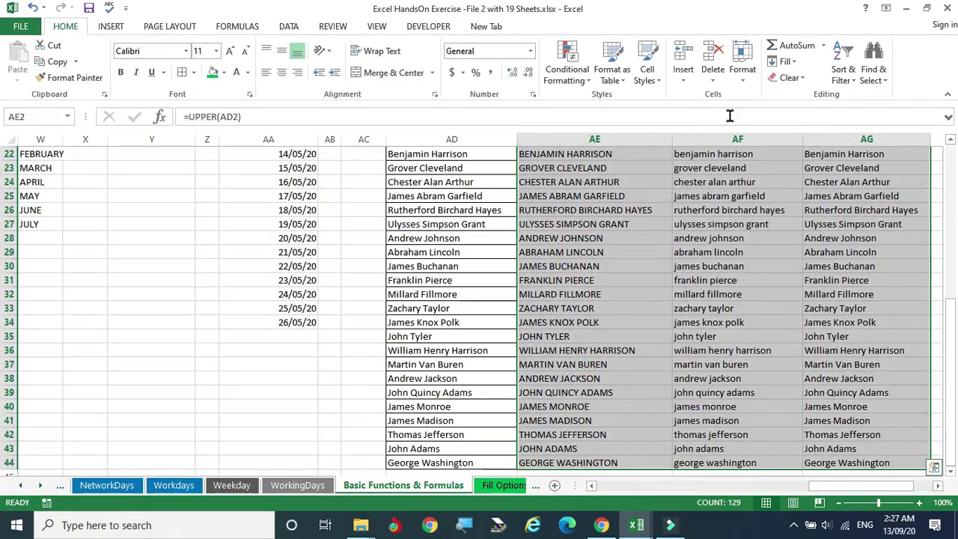
{"action": "left_click", "coordinate": [790, 77]}
{"action": "left_click", "coordinate": [817, 126]}
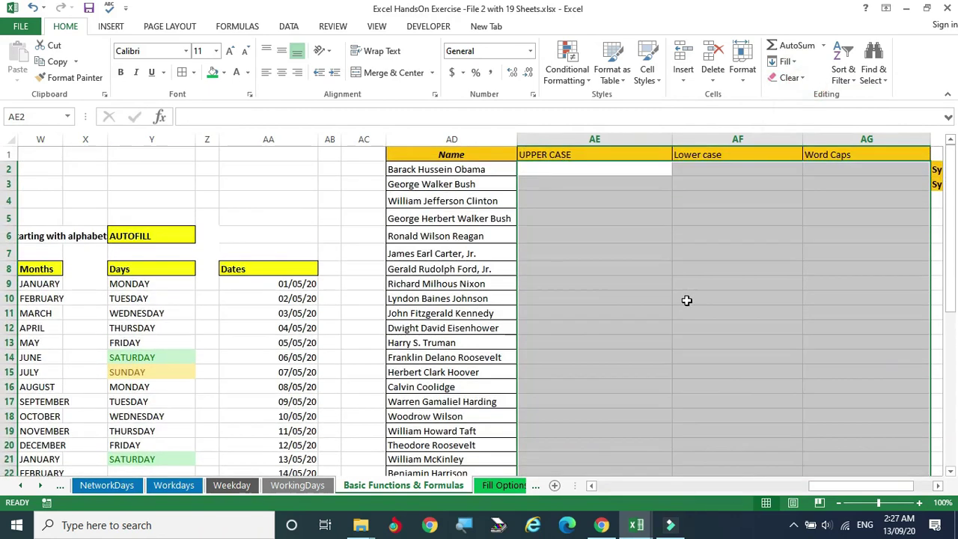
{"action": "left_click_drag", "start_coordinate": [686, 300], "coordinate": [545, 261]}
{"action": "left_click", "coordinate": [546, 261]}
- Enter =UPPER(AD2) in AE2 under UPPER CASE to convert the first name in the Name column
{"action": "left_click", "coordinate": [421, 169]}
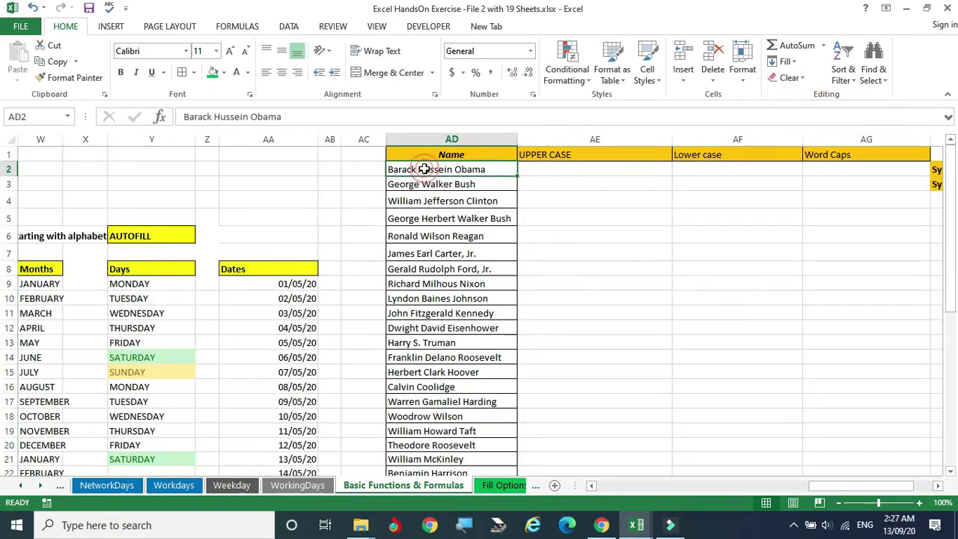
{"action": "left_click", "coordinate": [572, 175]}
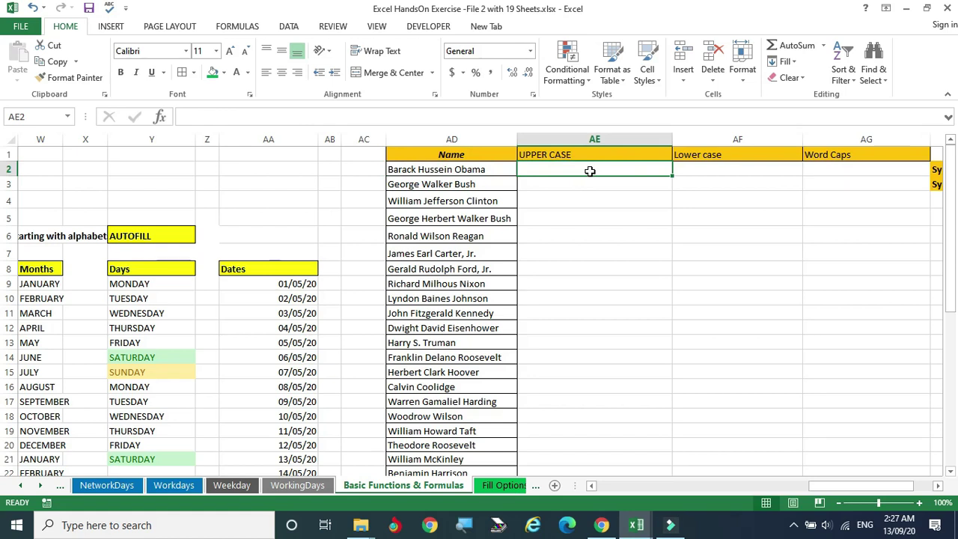
{"action": "type", "text": "="}
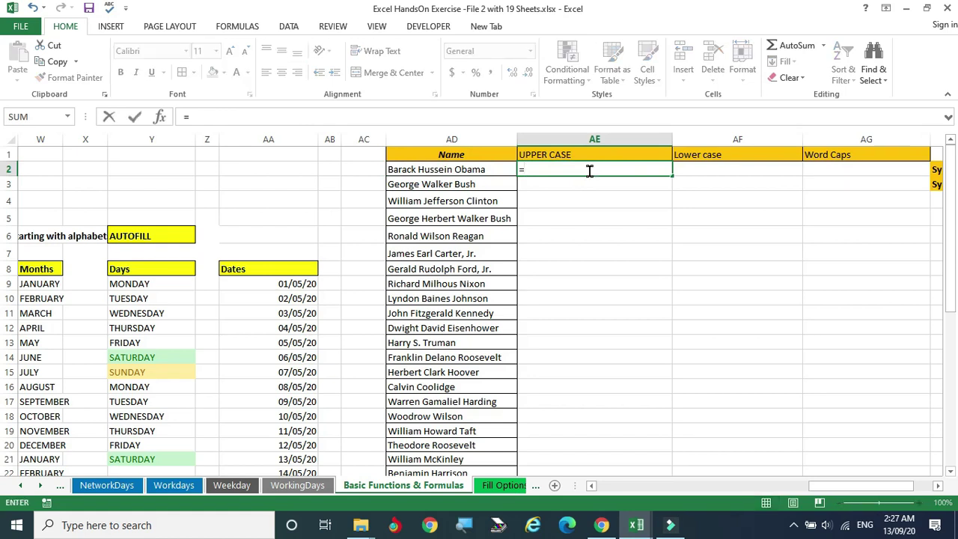
{"action": "type", "text": "uppp"}
{"action": "key", "text": "BackSpace"}
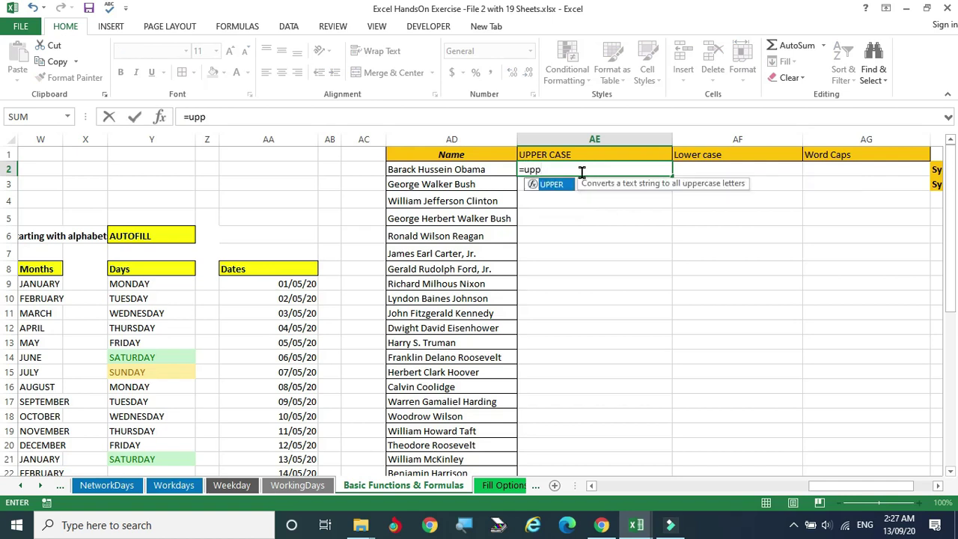
{"action": "double_click", "coordinate": [570, 185]}
{"action": "left_click", "coordinate": [428, 170]}
{"action": "key", "text": "Return"}
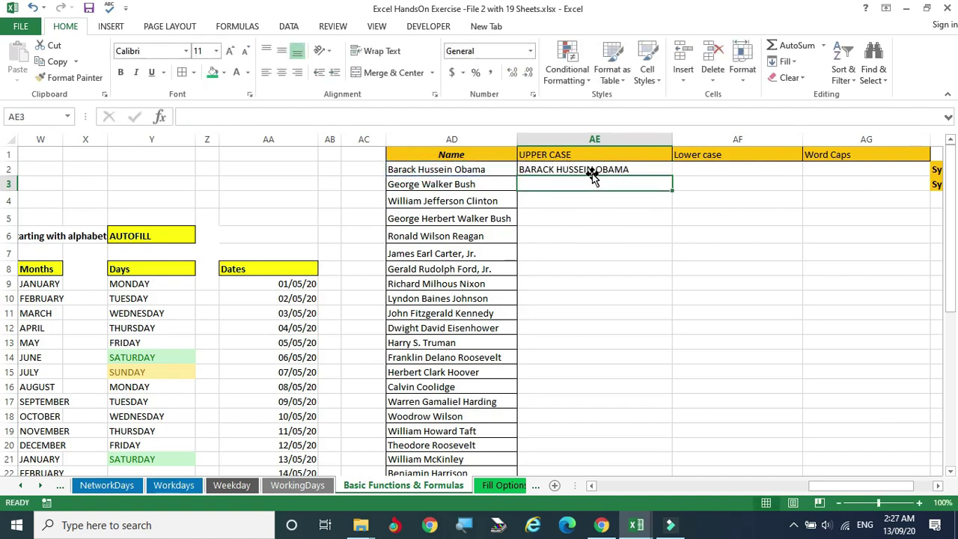
- Fill the UPPER formula from AE2 down the UPPER CASE column for every entry in the Name list
{"action": "left_click", "coordinate": [441, 171]}
{"action": "left_click", "coordinate": [568, 170]}
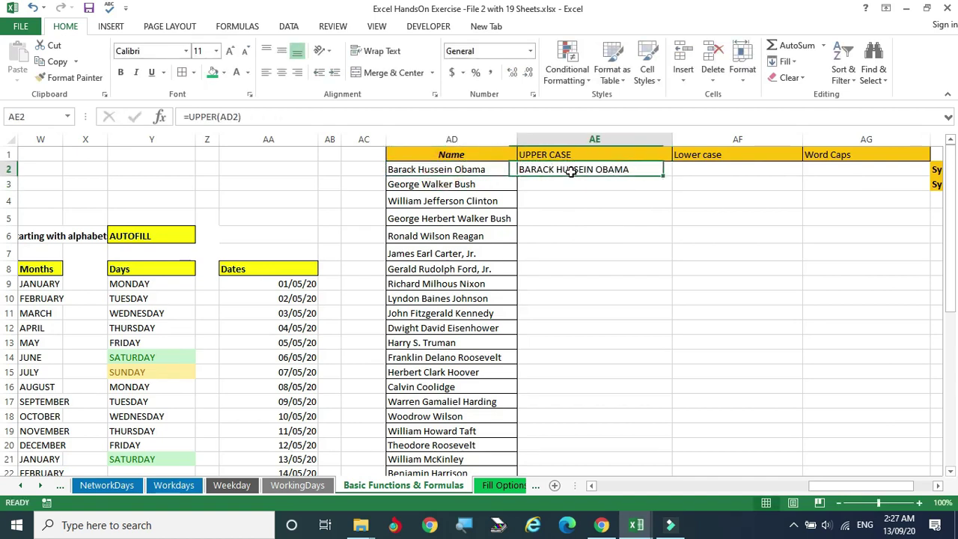
{"action": "double_click", "coordinate": [671, 173]}
{"action": "scroll", "coordinate": [588, 342], "scroll_direction": "down", "scroll_amount": 4}
{"action": "scroll", "coordinate": [587, 342], "scroll_direction": "up", "scroll_amount": 4}
- Enter =LOWER(AD2) in AF2 and fill it down the Lower case column for the whole Name list
{"action": "left_click", "coordinate": [750, 169]}
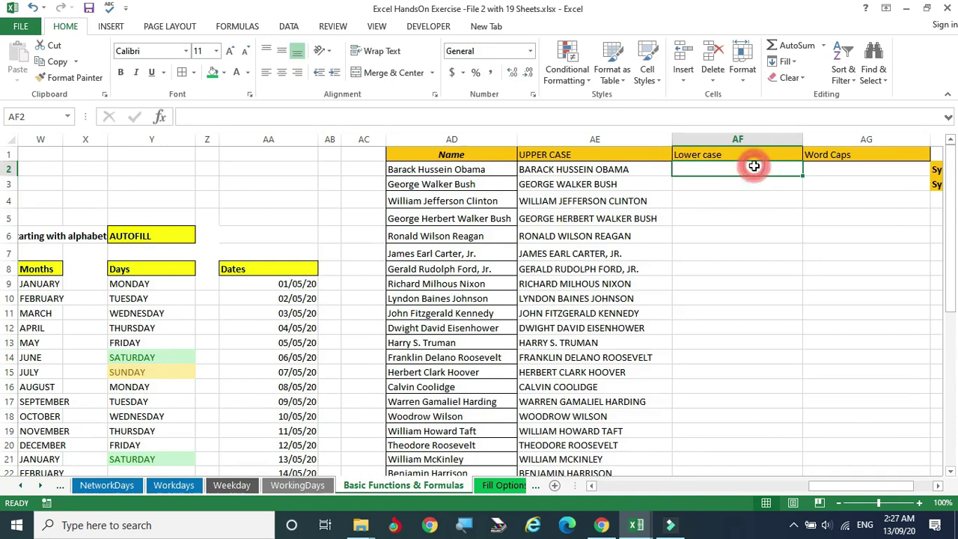
{"action": "type", "text": "=lower"}
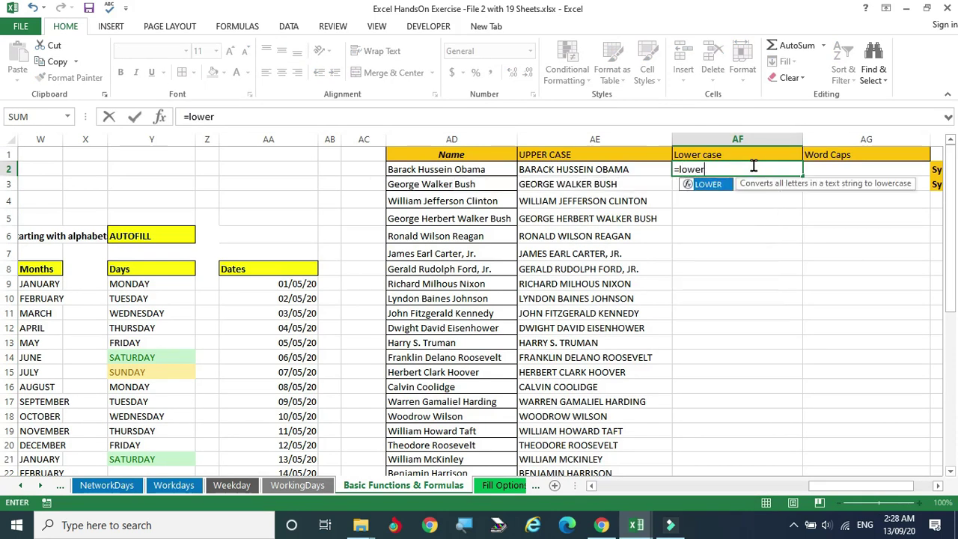
{"action": "double_click", "coordinate": [719, 184]}
{"action": "left_click", "coordinate": [438, 170]}
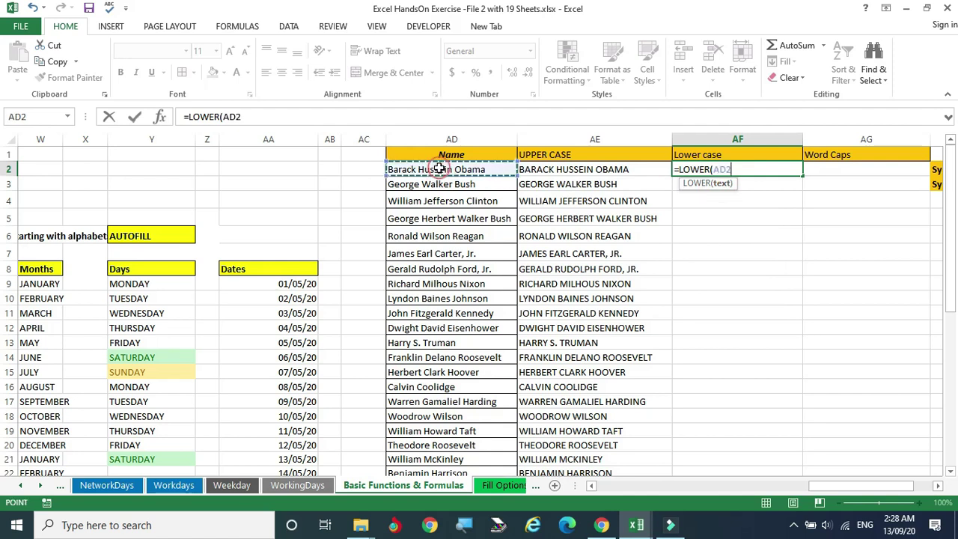
{"action": "key", "text": "Return"}
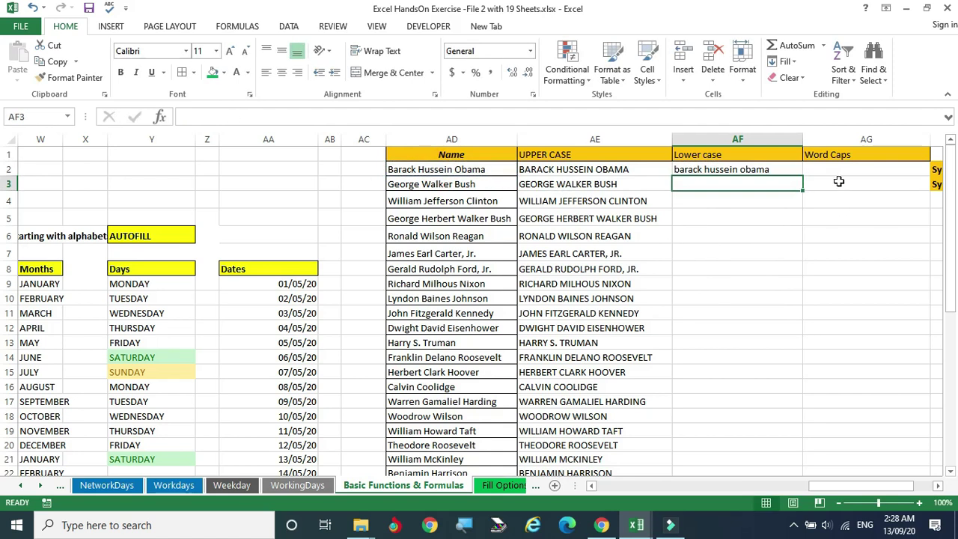
{"action": "left_click", "coordinate": [786, 167]}
{"action": "double_click", "coordinate": [802, 176]}
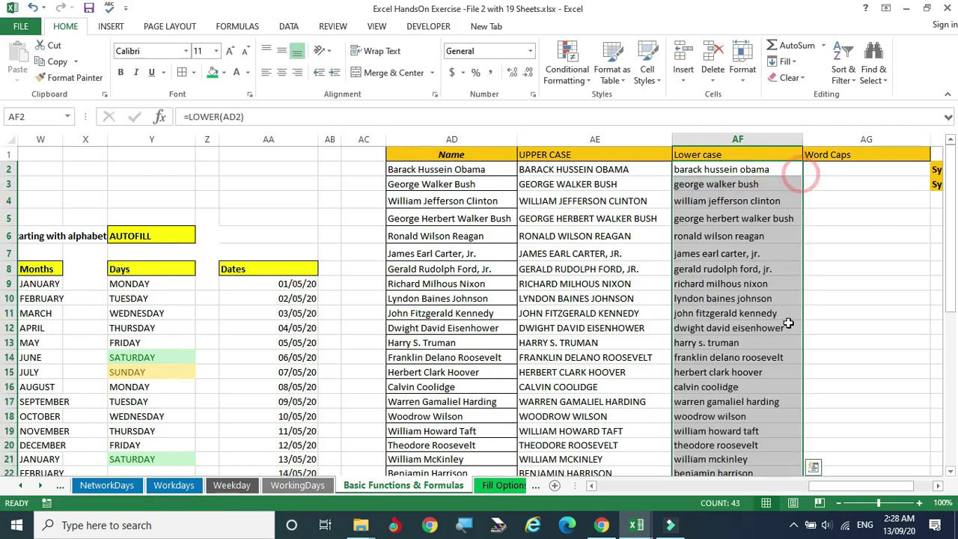
- Enter =PROPER(AD2) in AG2 and fill it down the Word Caps column for the whole Name list
{"action": "left_click", "coordinate": [867, 169]}
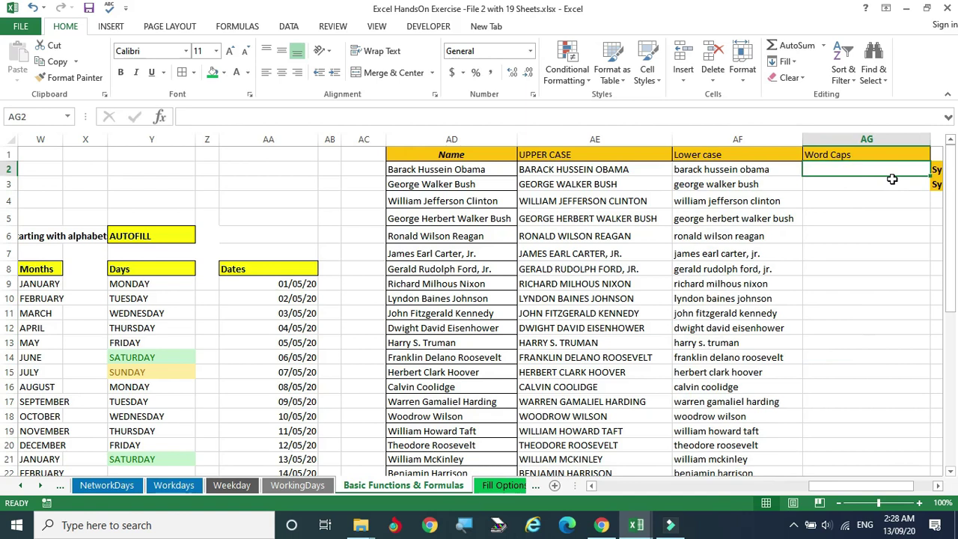
{"action": "type", "text": "=p"}
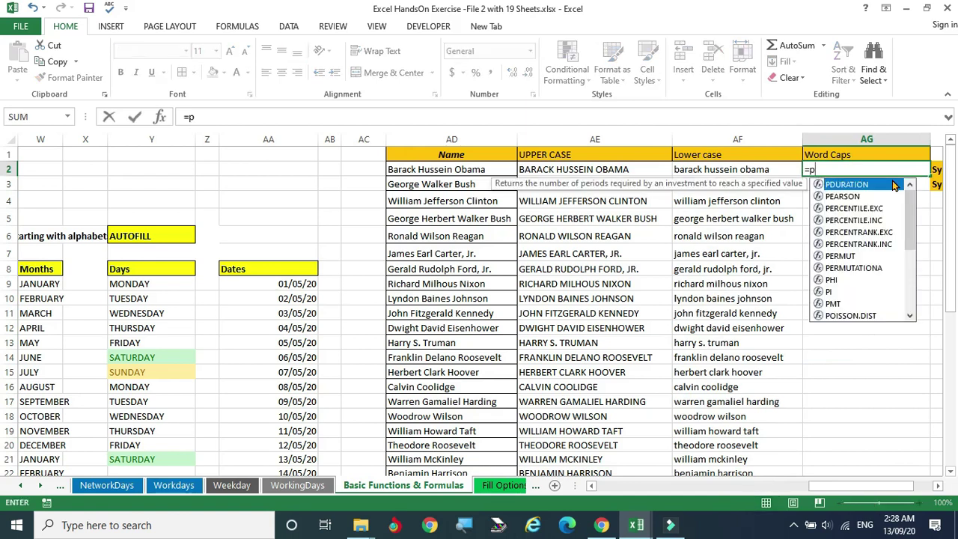
{"action": "type", "text": "roper("}
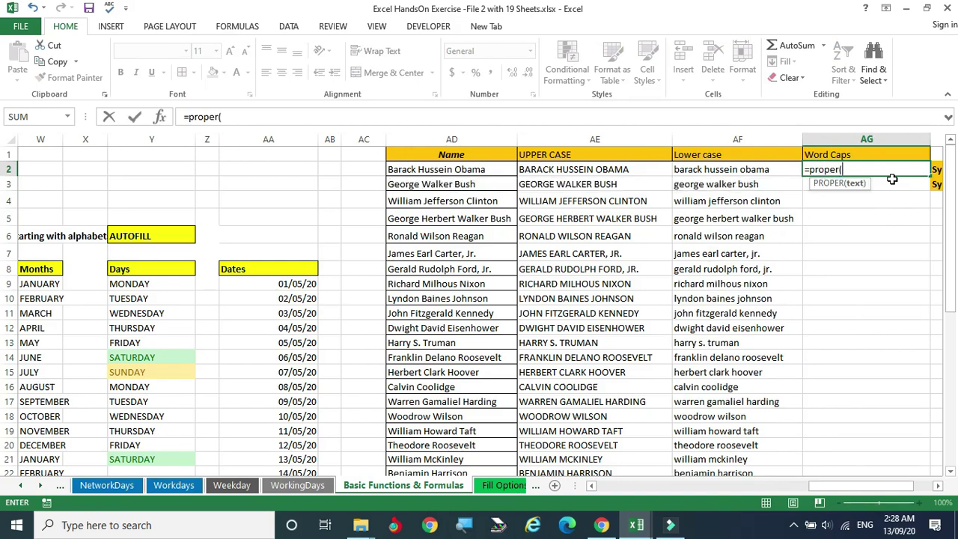
{"action": "left_click", "coordinate": [482, 169]}
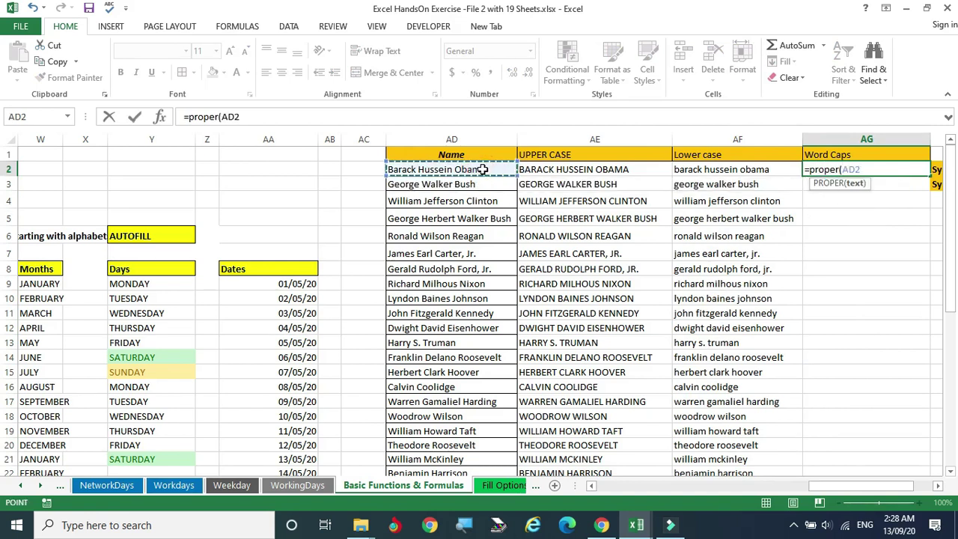
{"action": "key", "text": "Return"}
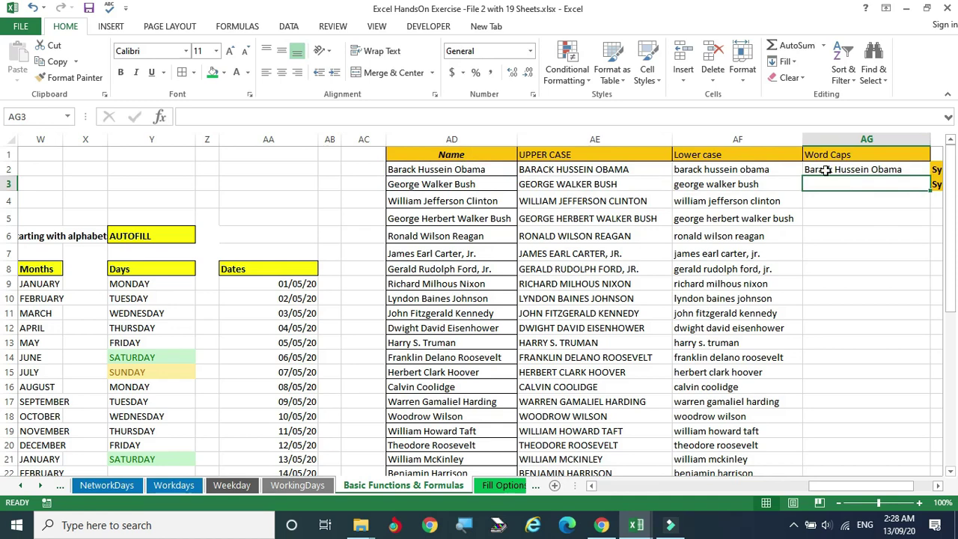
{"action": "left_click", "coordinate": [913, 168]}
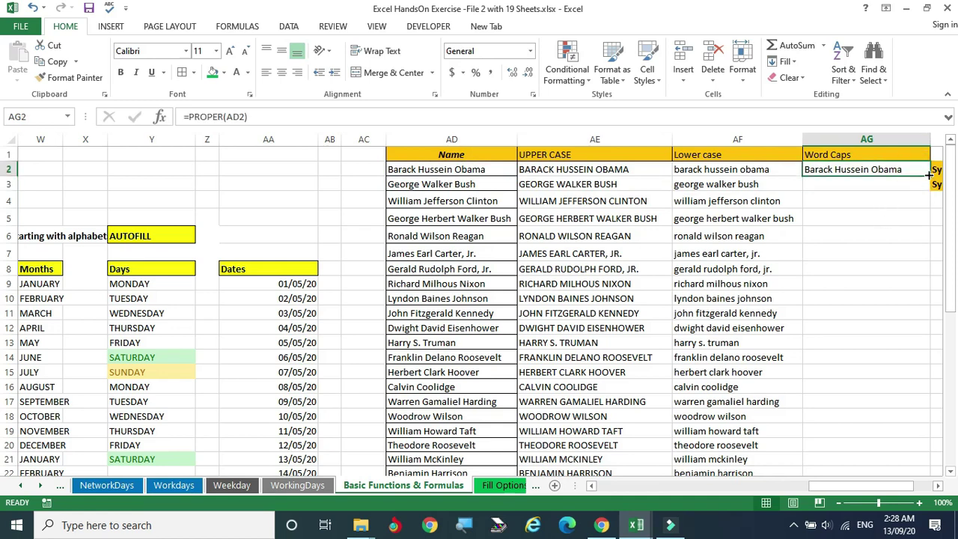
{"action": "double_click", "coordinate": [930, 176]}
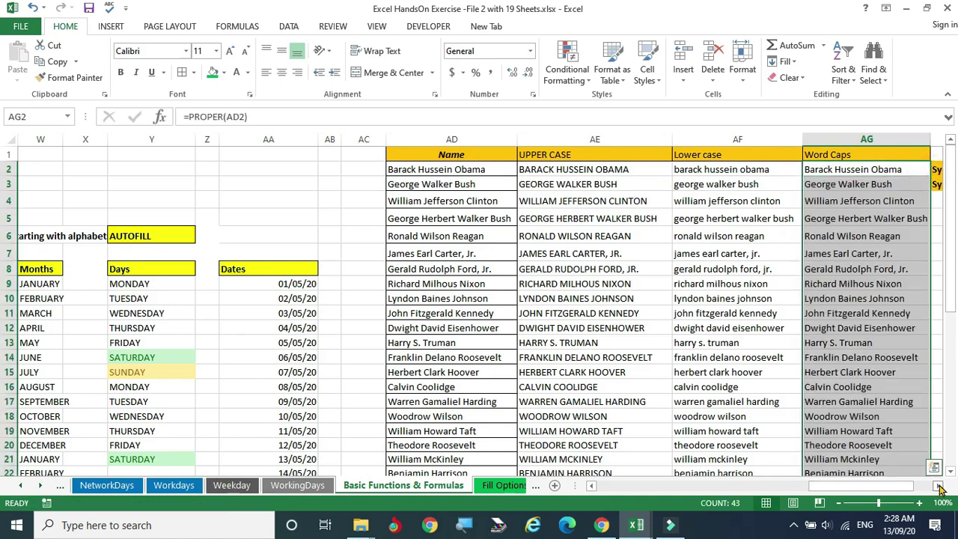
{"action": "left_click", "coordinate": [940, 488]}
{"action": "left_click", "coordinate": [941, 488]}
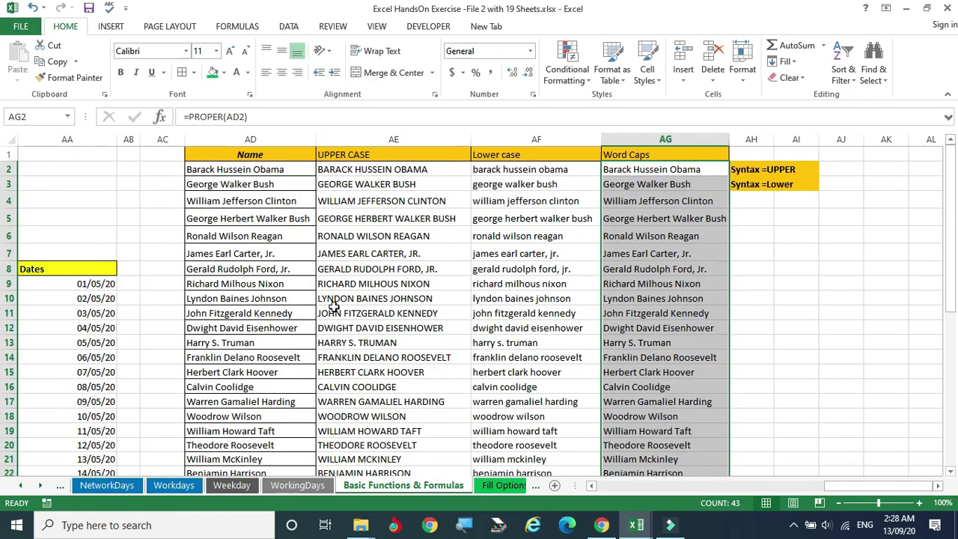
{"action": "scroll", "coordinate": [553, 300], "scroll_direction": "down", "scroll_amount": 1}
{"action": "left_click_drag", "start_coordinate": [920, 485], "coordinate": [937, 485]}
{"action": "scroll", "coordinate": [742, 357], "scroll_direction": "up", "scroll_amount": 1}
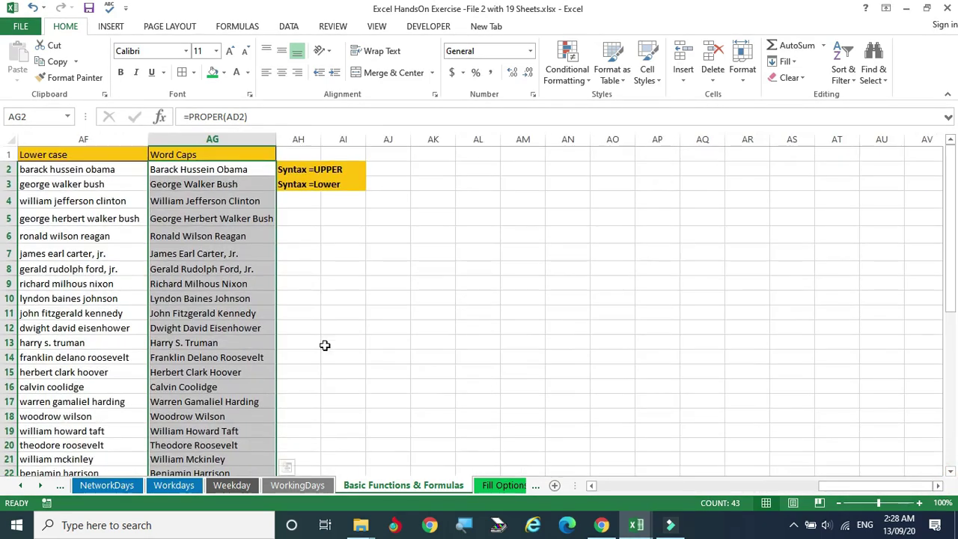
{"action": "left_click", "coordinate": [759, 486]}
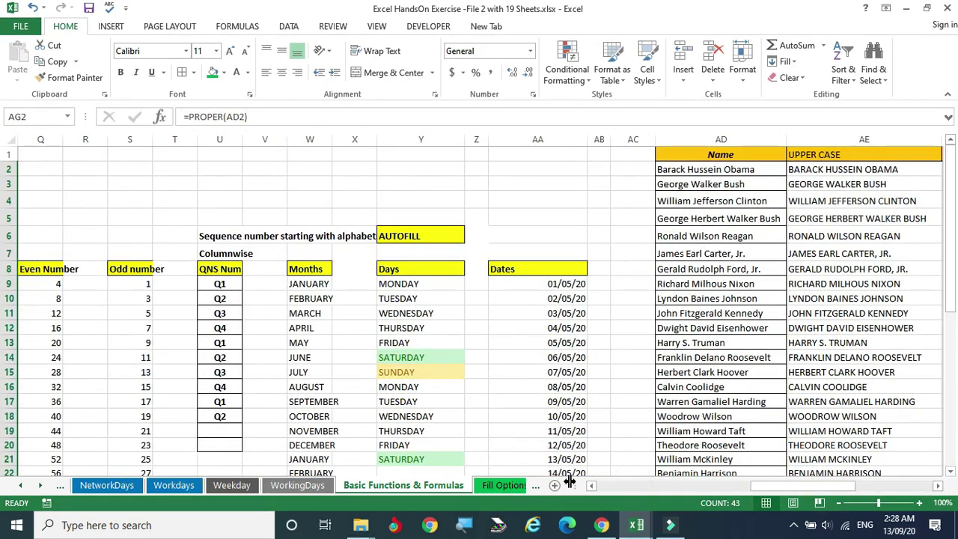
- On the Fill Options sheet, fill the Pattern column with 10 down to H13 and the Month column from Jan down to Apr in I17
{"action": "left_click", "coordinate": [494, 485]}
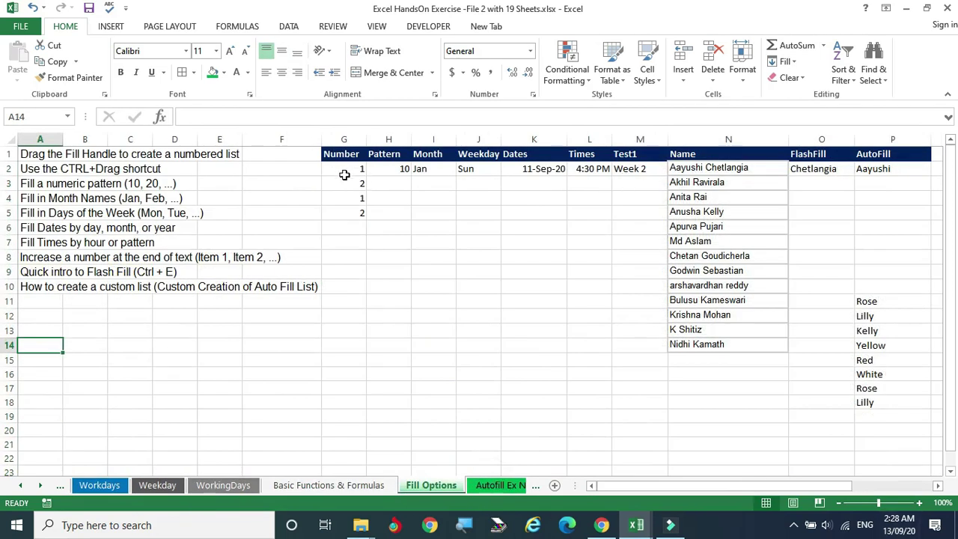
{"action": "left_click_drag", "start_coordinate": [344, 174], "coordinate": [350, 182]}
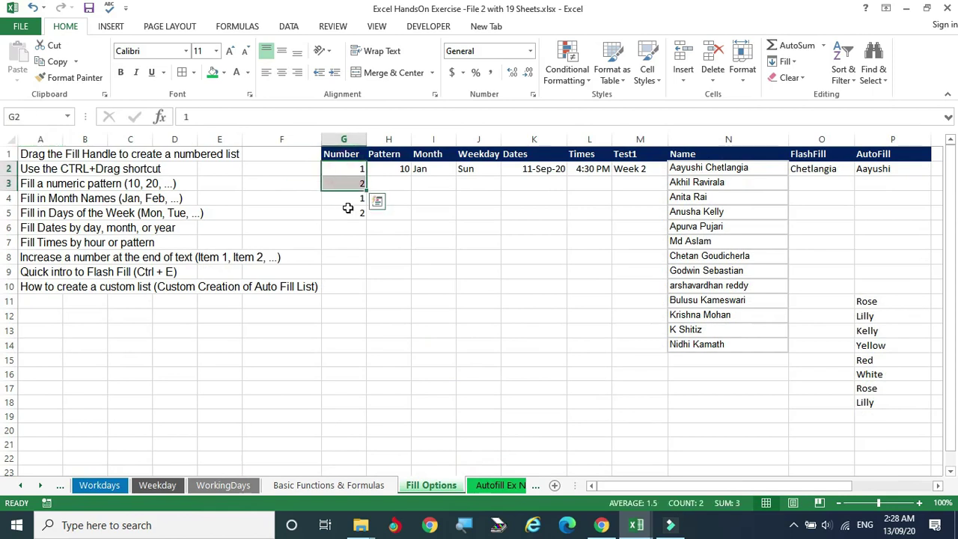
{"action": "left_click", "coordinate": [399, 169]}
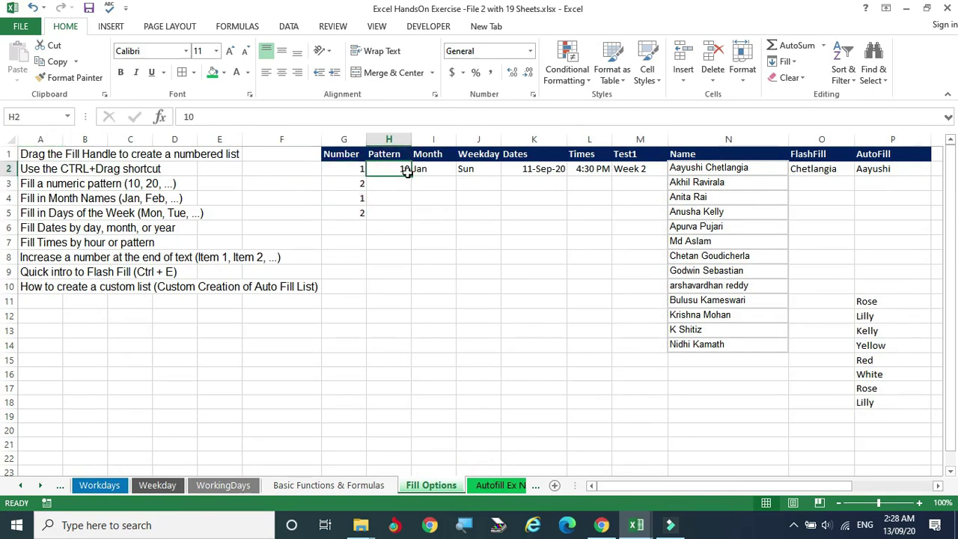
{"action": "left_click_drag", "start_coordinate": [410, 176], "coordinate": [385, 337]}
{"action": "left_click", "coordinate": [468, 274]}
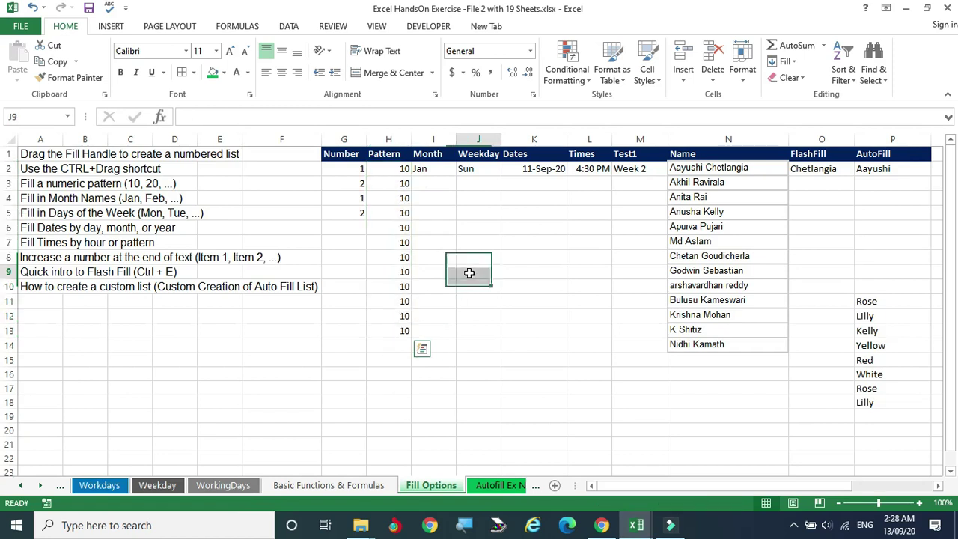
{"action": "left_click", "coordinate": [423, 171]}
{"action": "left_click_drag", "start_coordinate": [456, 175], "coordinate": [449, 388]}
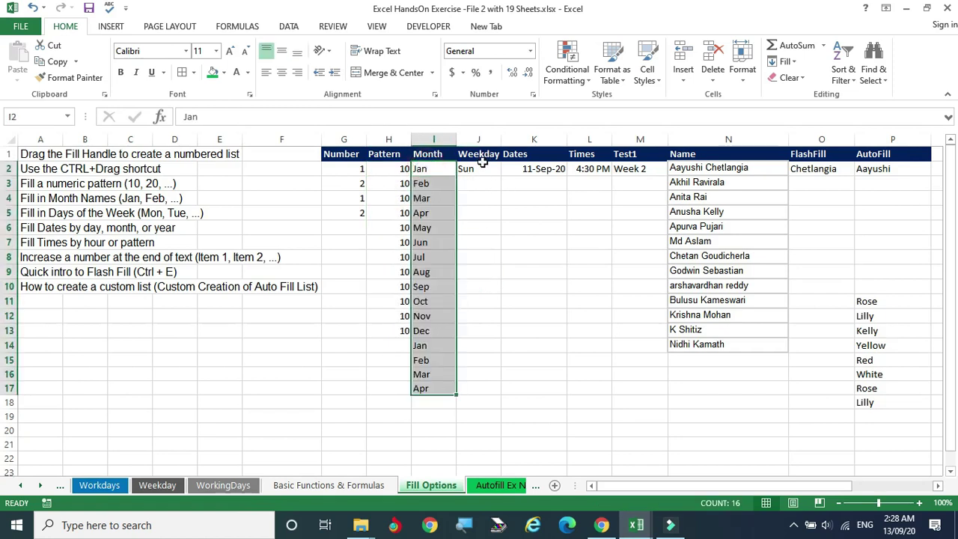
- Autofill the Weekday column from Sun down to Fri in J21 and the Dates column from 11-Sep-20 down to 17-Sep-20 in K8
{"action": "left_click", "coordinate": [474, 171]}
{"action": "left_click_drag", "start_coordinate": [500, 175], "coordinate": [500, 453]}
{"action": "left_click", "coordinate": [528, 172]}
{"action": "left_click_drag", "start_coordinate": [567, 176], "coordinate": [567, 259]}
- Autofill the Times column from 4:30 PM down to 9:30 PM in L7 and the Test1 column from Week 2 down to Week 16 in M16
{"action": "left_click", "coordinate": [591, 170]}
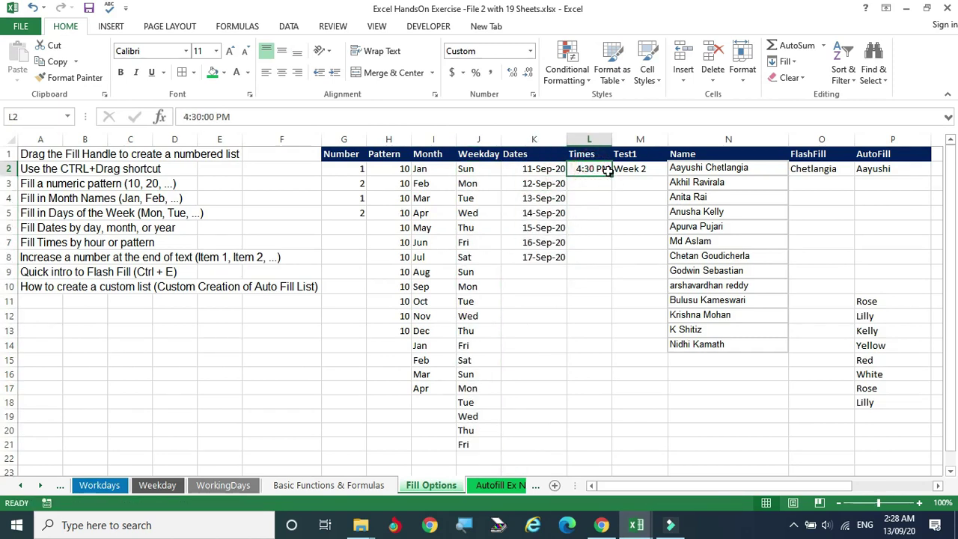
{"action": "left_click_drag", "start_coordinate": [610, 176], "coordinate": [614, 246]}
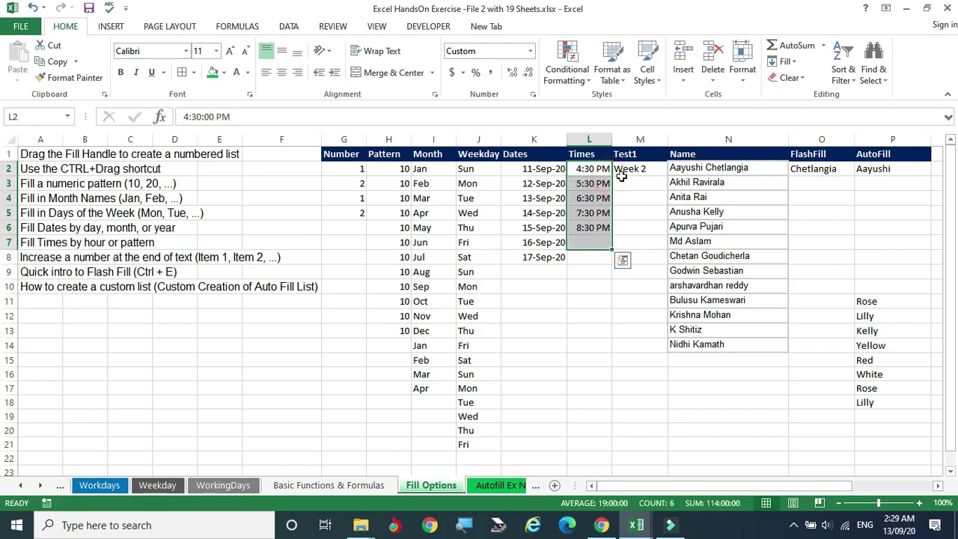
{"action": "left_click", "coordinate": [633, 171]}
{"action": "left_click_drag", "start_coordinate": [663, 174], "coordinate": [667, 378]}
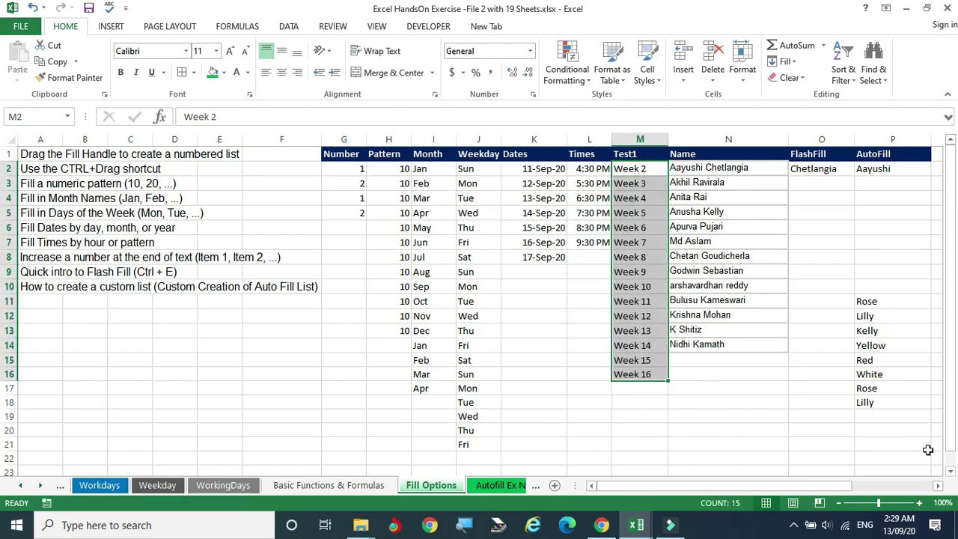
- Flash Fill the surnames from the Name column into the FlashFill column from O3 downward, following the example in O2
{"action": "left_click", "coordinate": [937, 486]}
{"action": "left_click", "coordinate": [937, 485]}
{"action": "left_click", "coordinate": [938, 486]}
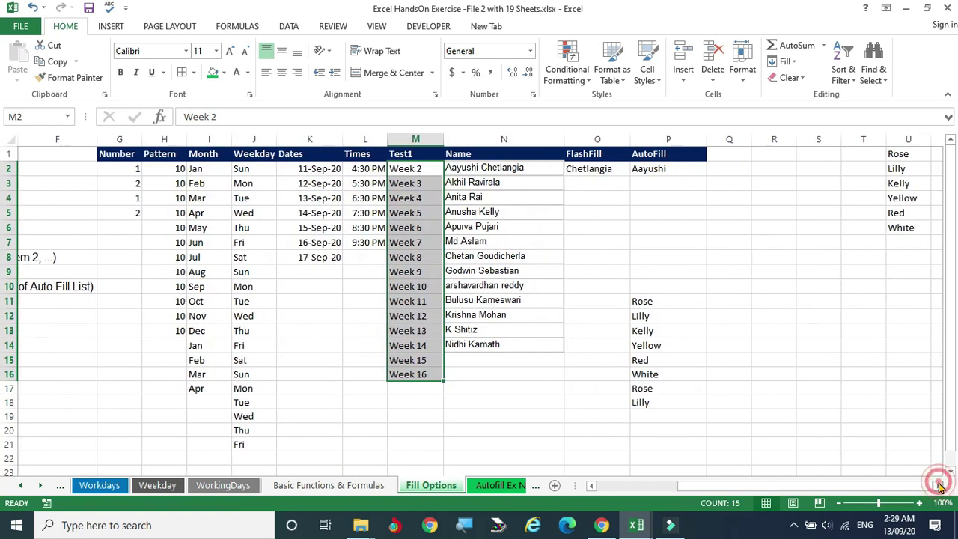
{"action": "left_click", "coordinate": [503, 166]}
{"action": "left_click", "coordinate": [600, 170]}
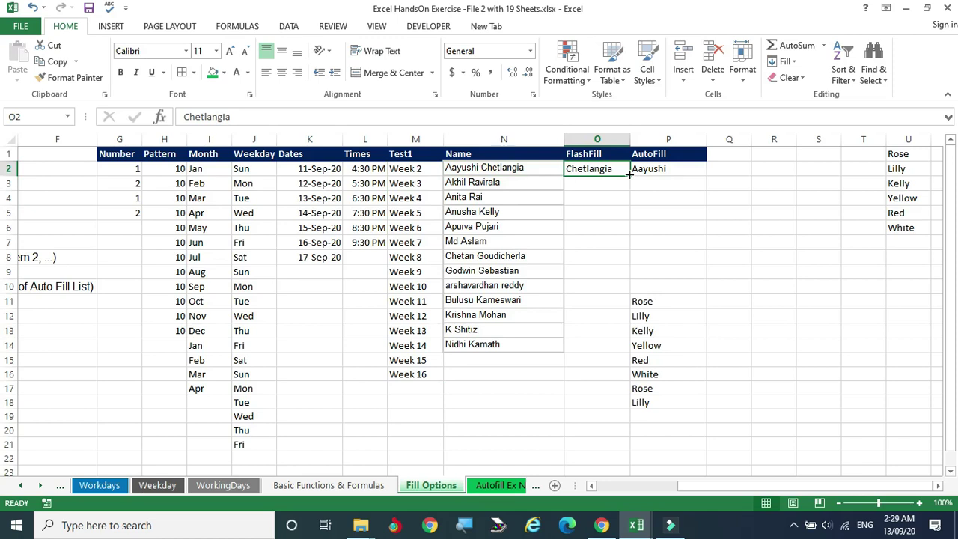
{"action": "key", "text": "Down"}
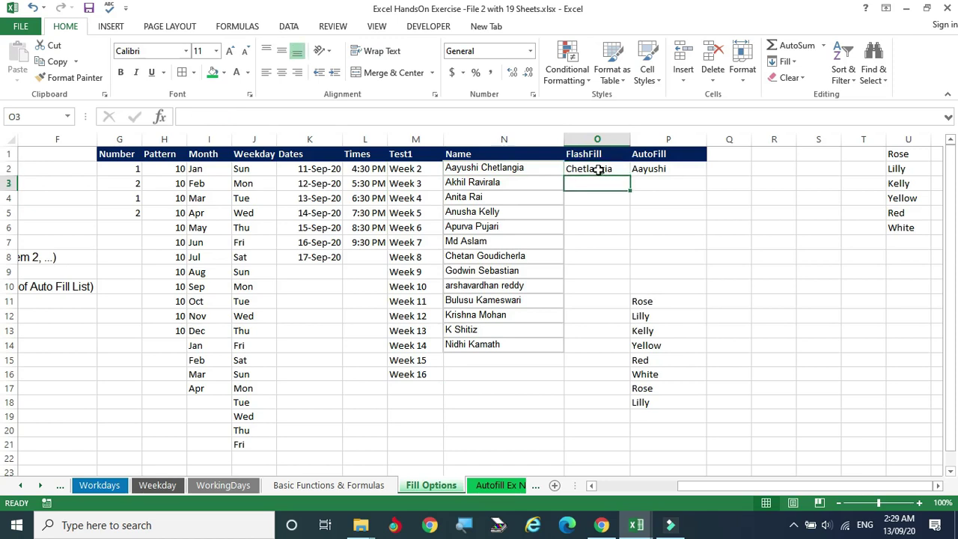
{"action": "key", "text": "ctrl+e"}
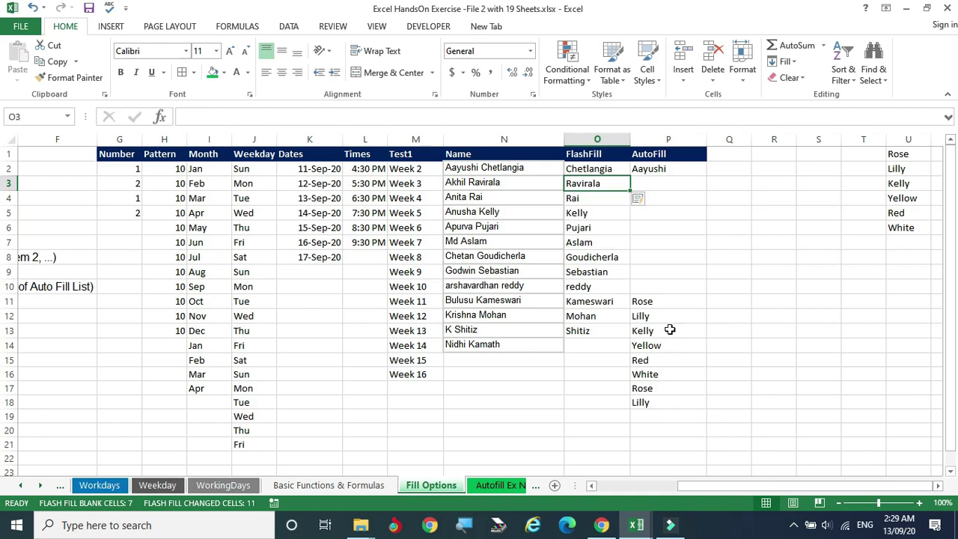
- Autofill the custom name list in the AutoFill column from P2 down to P10
{"action": "left_click", "coordinate": [664, 166]}
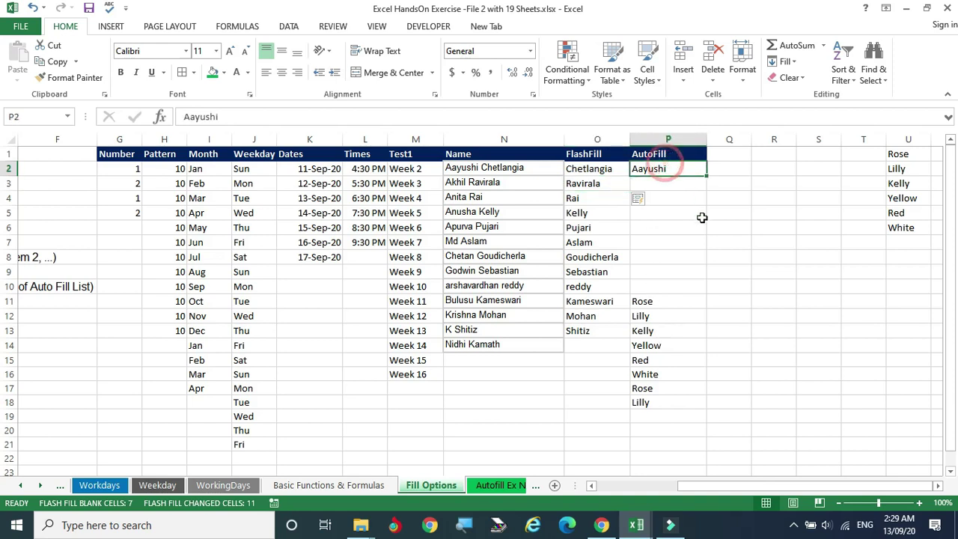
{"action": "double_click", "coordinate": [707, 174]}
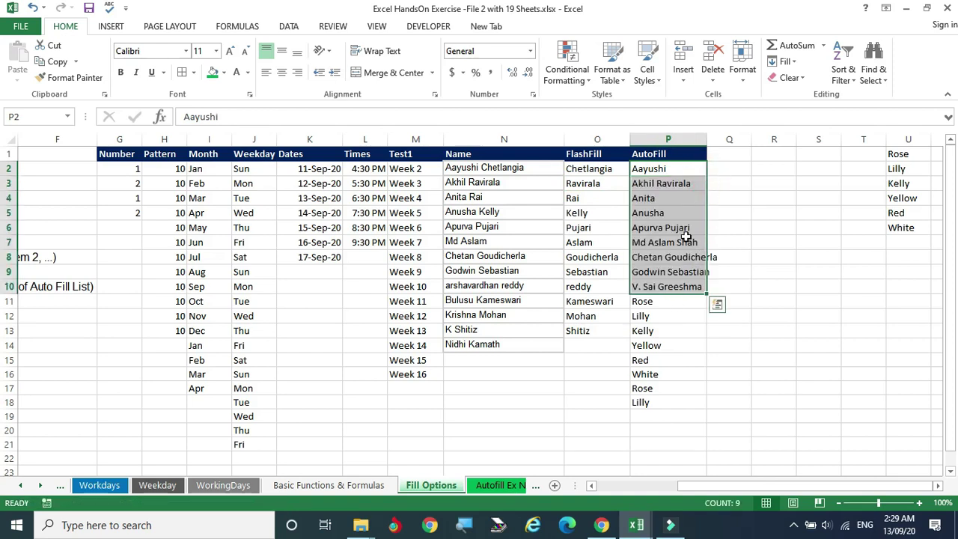
- Extend the name list in the AutoFill column down to P21, and autofill the months from jan in M19 down to apr in M22
{"action": "left_click_drag", "start_coordinate": [705, 292], "coordinate": [707, 451]}
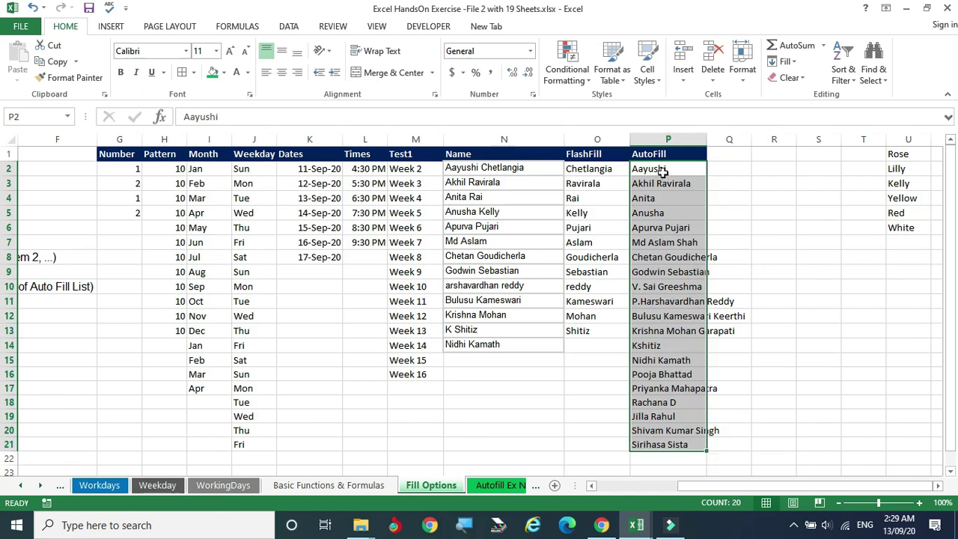
{"action": "left_click", "coordinate": [401, 411]}
{"action": "type", "text": "jan"}
{"action": "key", "text": "Return"}
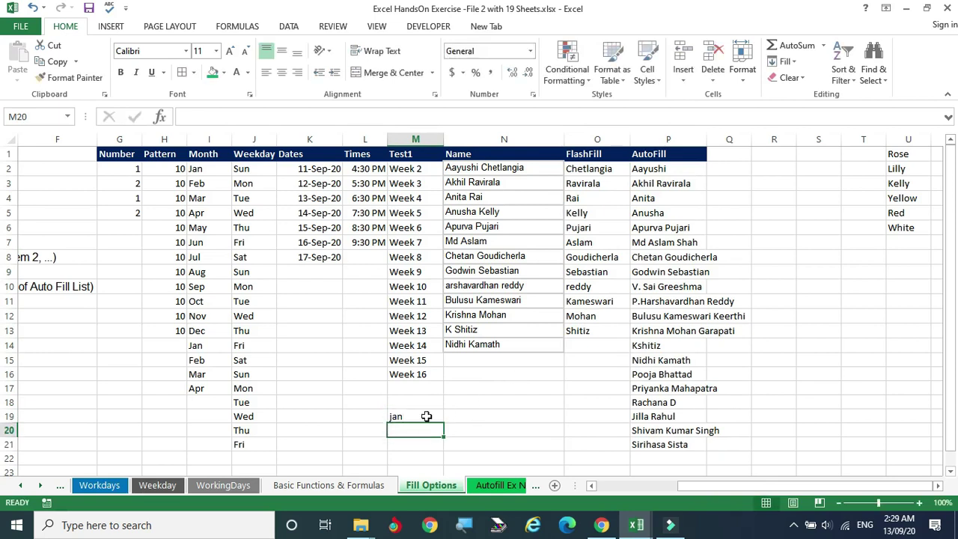
{"action": "left_click", "coordinate": [426, 416]}
{"action": "left_click_drag", "start_coordinate": [445, 432], "coordinate": [447, 463]}
{"action": "left_click", "coordinate": [481, 417]}
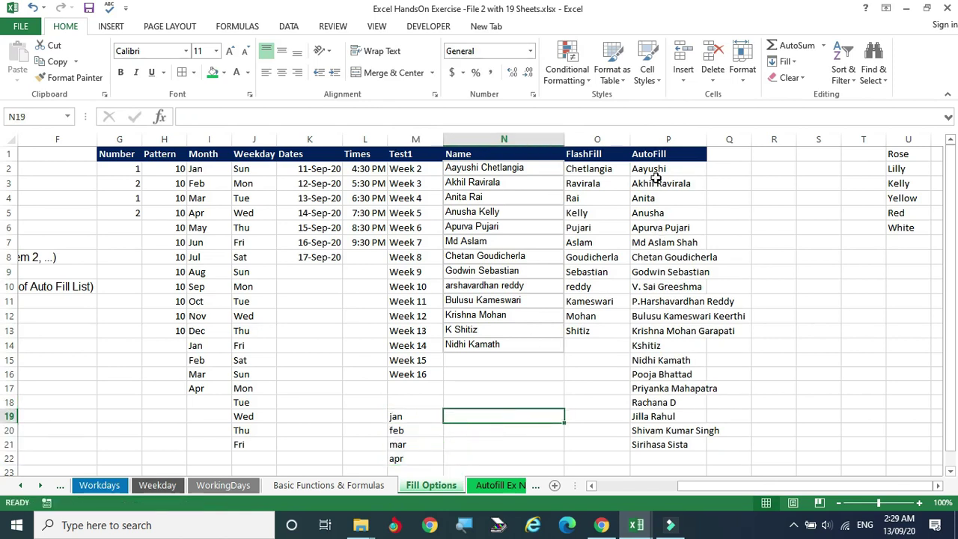
- Enter the custom list's first name in N19 and autofill the names down to N32
{"action": "type", "text": "Aayushi"}
{"action": "key", "text": "Return"}
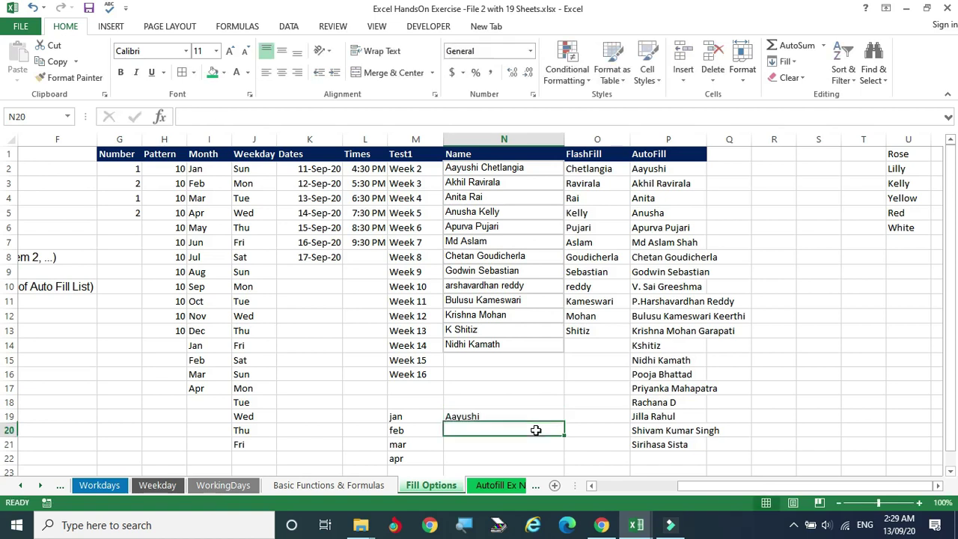
{"action": "left_click", "coordinate": [489, 414]}
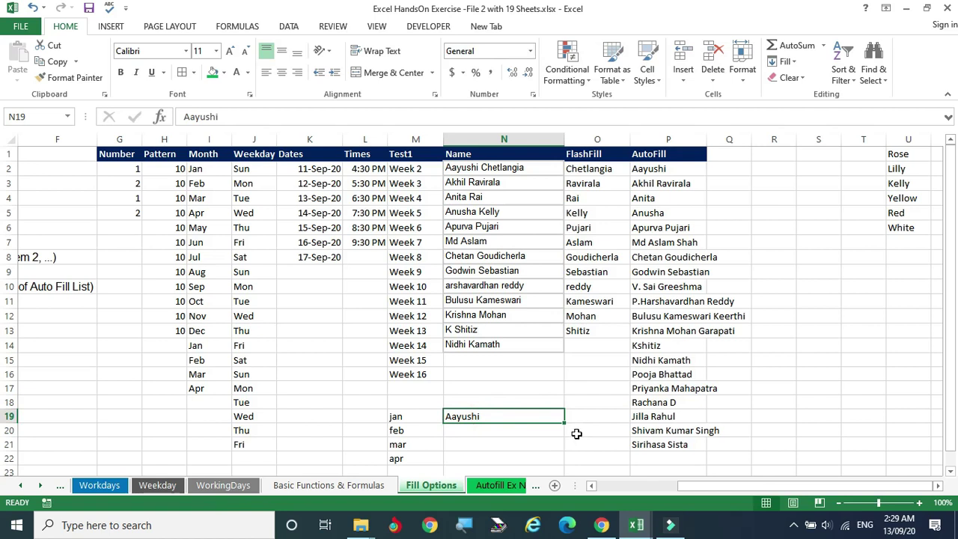
{"action": "left_click_drag", "start_coordinate": [567, 423], "coordinate": [565, 473]}
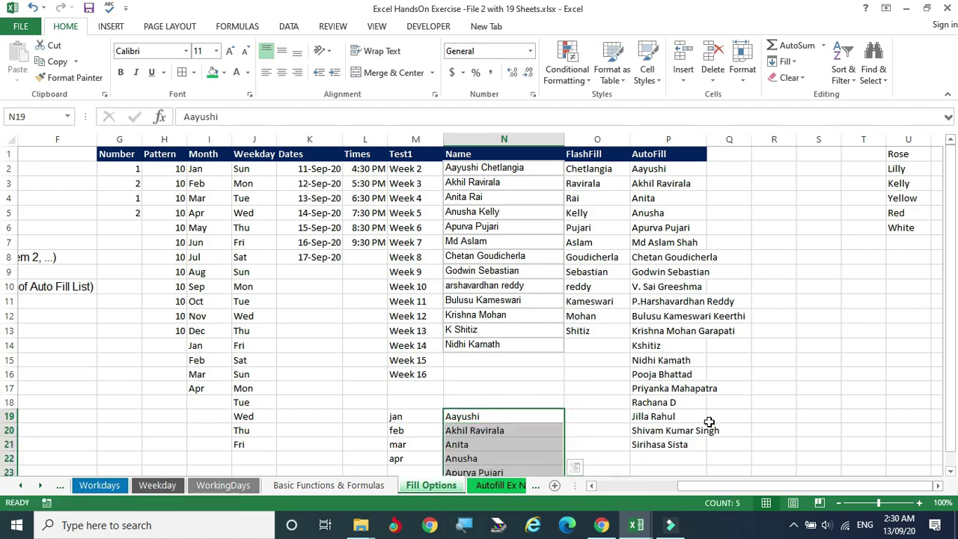
{"action": "scroll", "coordinate": [706, 419], "scroll_direction": "down", "scroll_amount": 1}
{"action": "scroll", "coordinate": [706, 421], "scroll_direction": "up", "scroll_amount": 1}
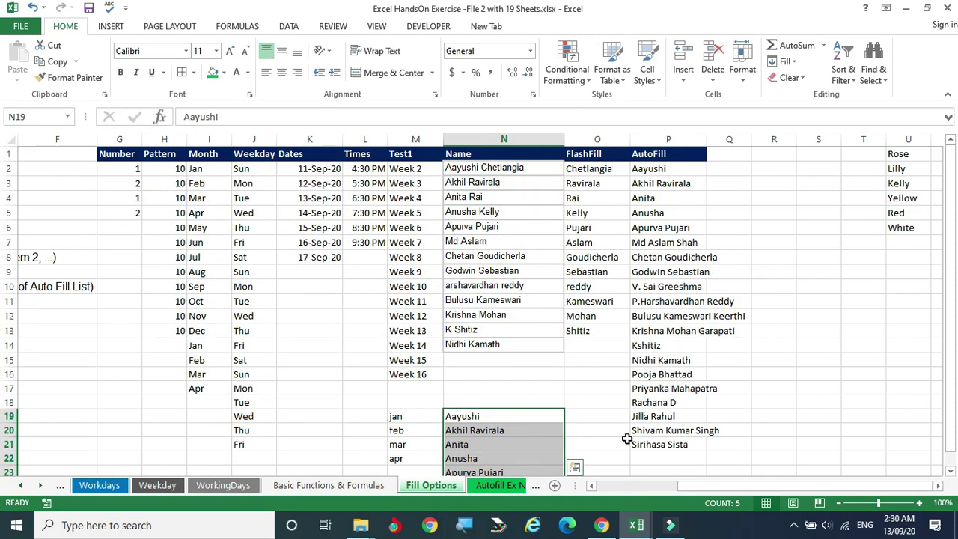
{"action": "scroll", "coordinate": [556, 416], "scroll_direction": "down", "scroll_amount": 3}
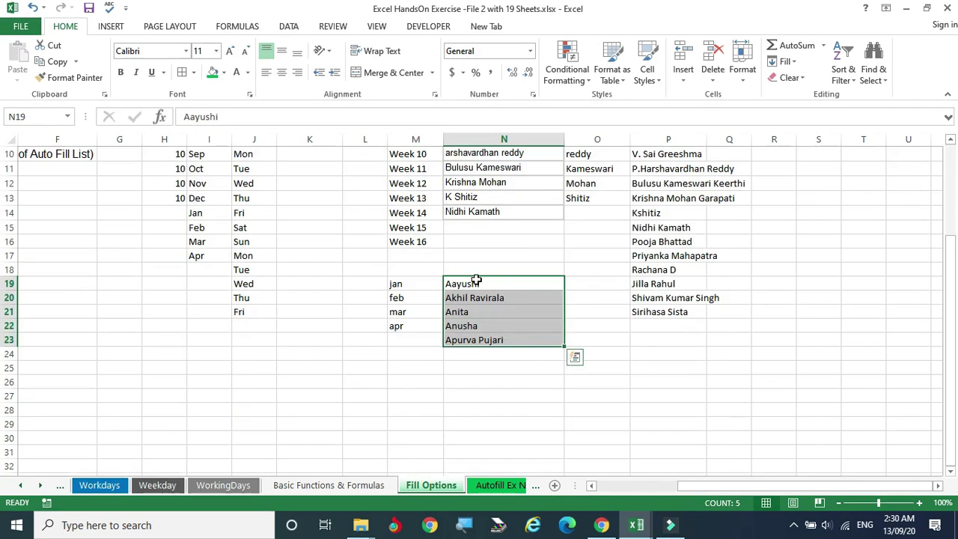
{"action": "left_click", "coordinate": [476, 279]}
{"action": "left_click_drag", "start_coordinate": [565, 288], "coordinate": [551, 472]}
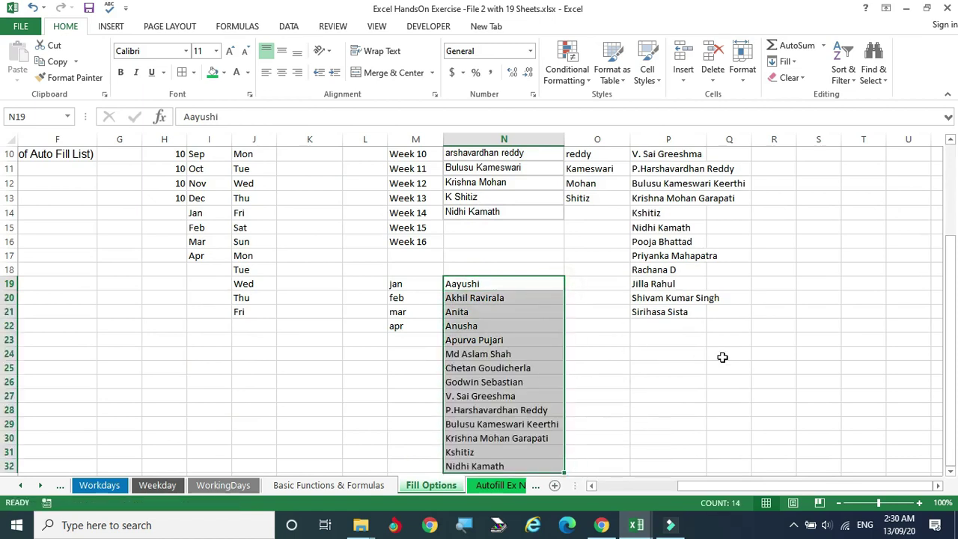
{"action": "scroll", "coordinate": [723, 357], "scroll_direction": "up", "scroll_amount": 2}
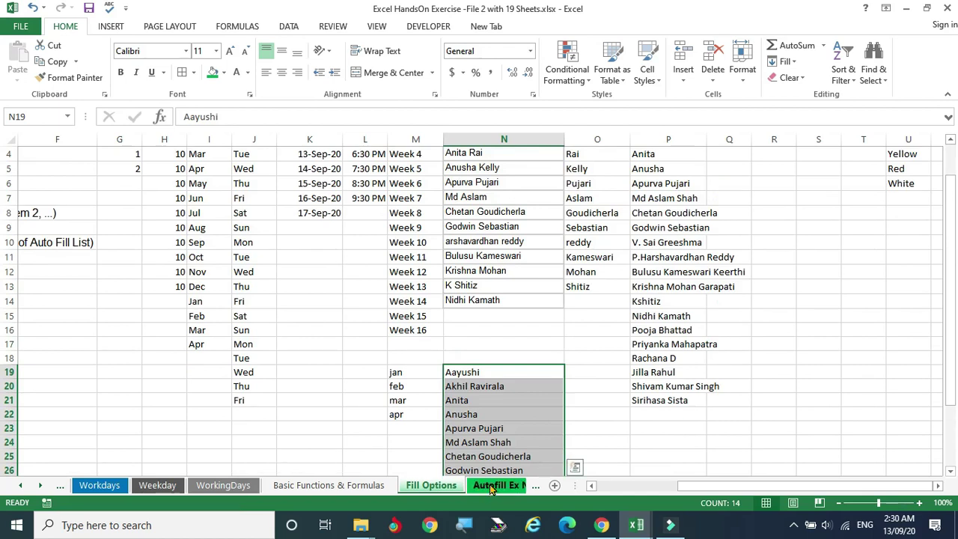
- On the Autofill Ex Names sheet, select the whole list of names in A1:A535
{"action": "left_click", "coordinate": [492, 484]}
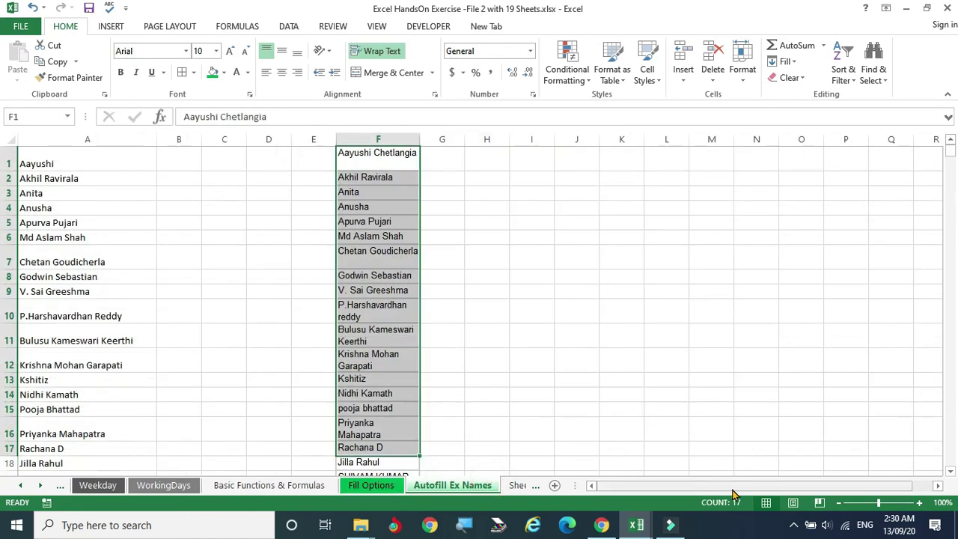
{"action": "left_click_drag", "start_coordinate": [92, 151], "coordinate": [71, 458]}
{"action": "left_click", "coordinate": [88, 135]}
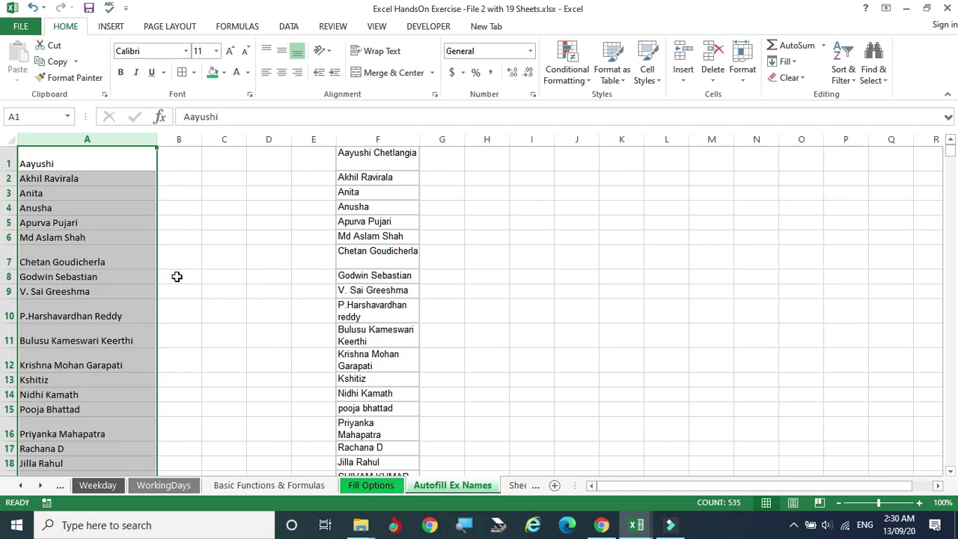
{"action": "left_click", "coordinate": [112, 158]}
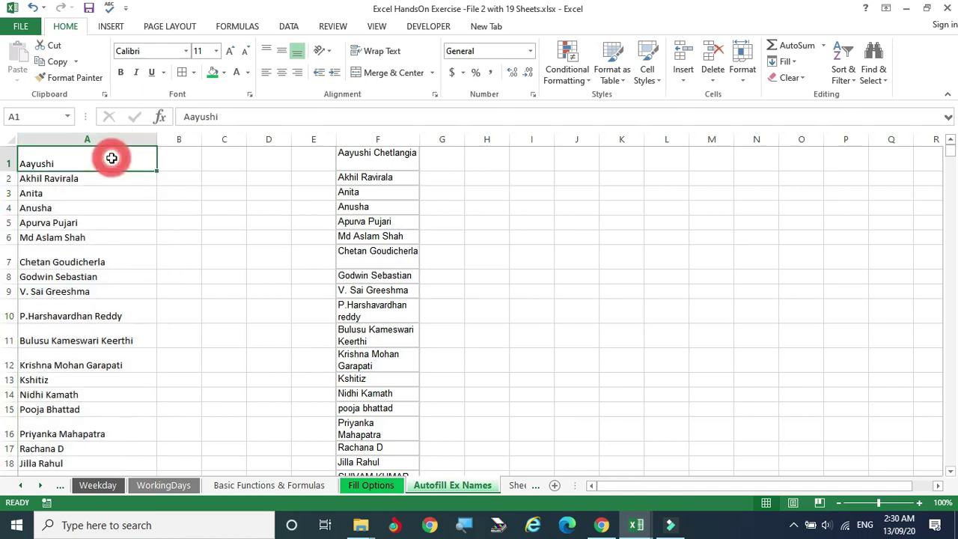
{"action": "key", "text": "ctrl+shift+Down"}
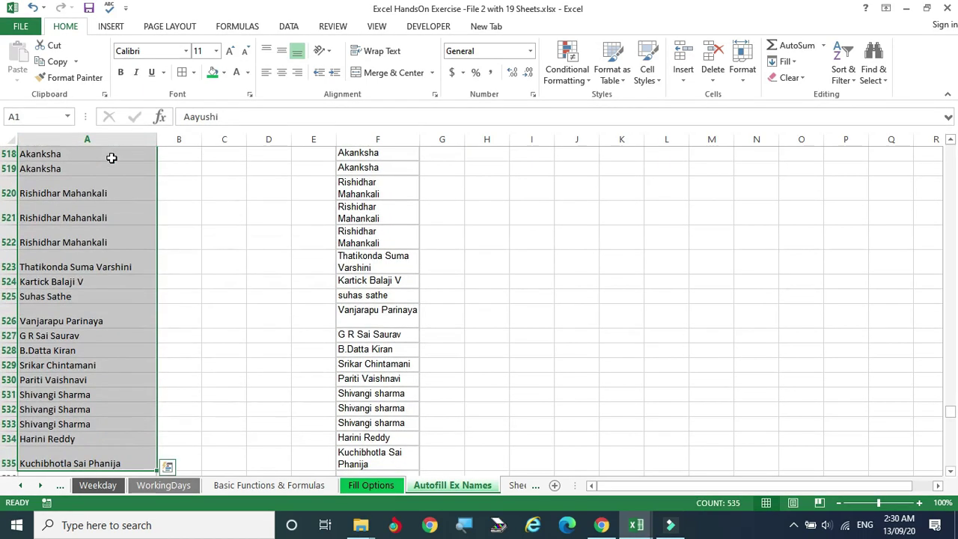
- Import the selected range $A$1:$A$535 as a custom list through the advanced Excel options and confirm both dialogs
{"action": "left_click", "coordinate": [20, 28]}
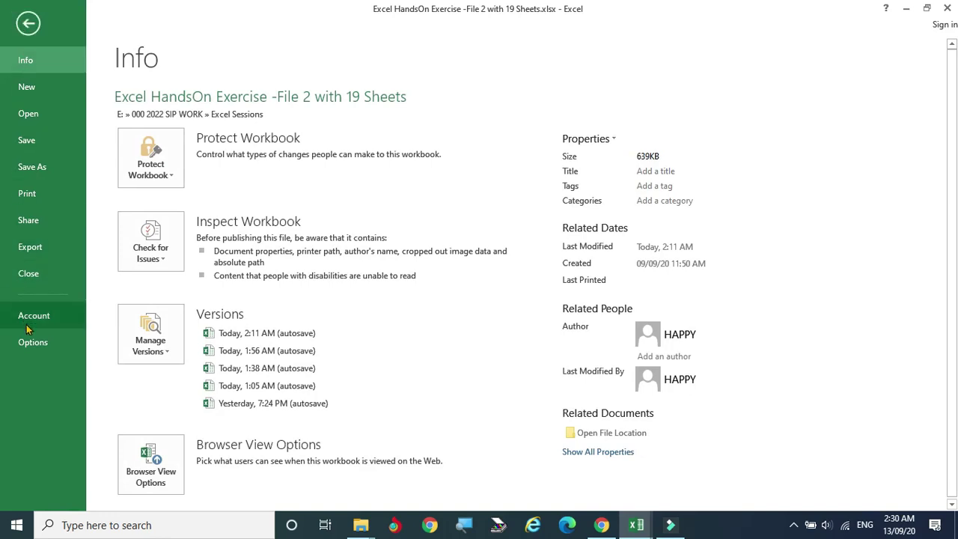
{"action": "key", "text": "Escape"}
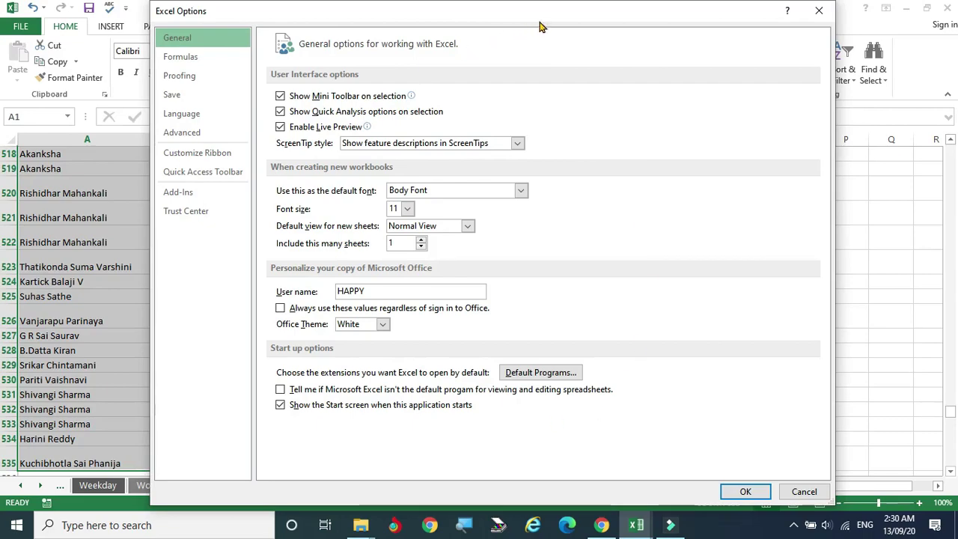
{"action": "left_click_drag", "start_coordinate": [663, 22], "coordinate": [738, 33]}
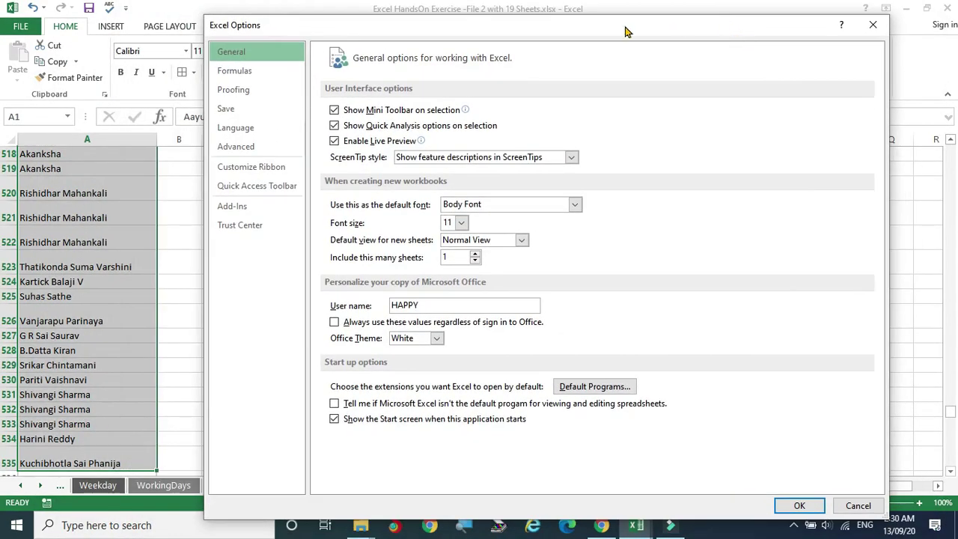
{"action": "left_click", "coordinate": [244, 150]}
{"action": "left_click_drag", "start_coordinate": [883, 85], "coordinate": [877, 410]}
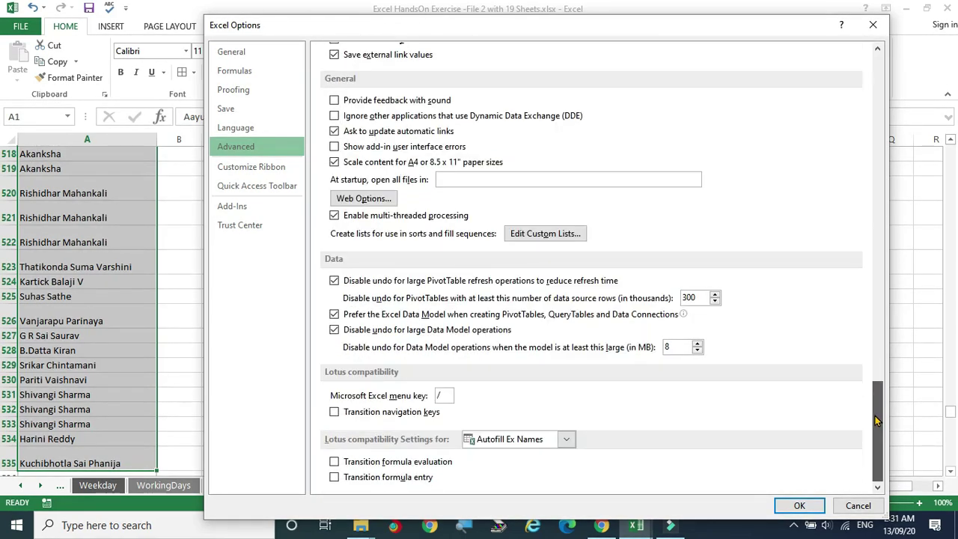
{"action": "left_click", "coordinate": [542, 234]}
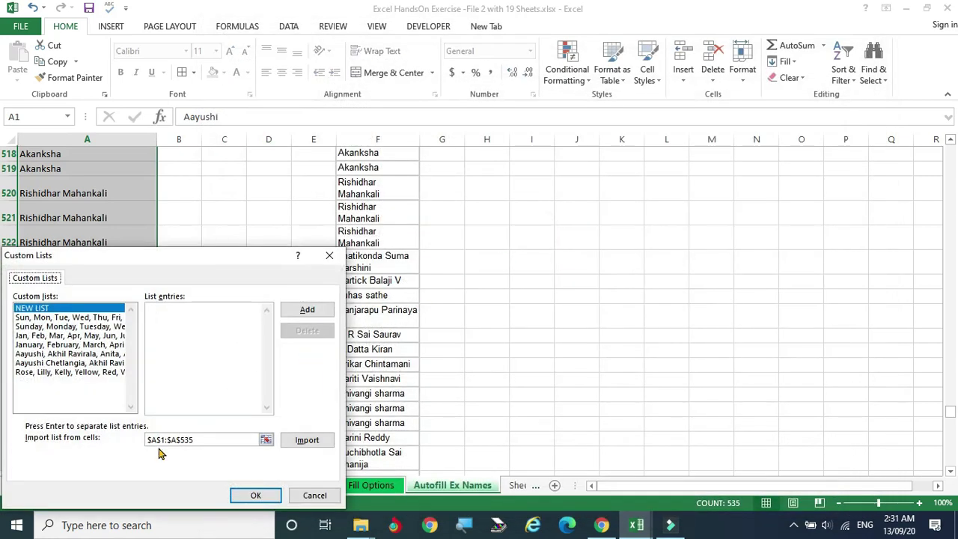
{"action": "left_click_drag", "start_coordinate": [188, 255], "coordinate": [412, 219]}
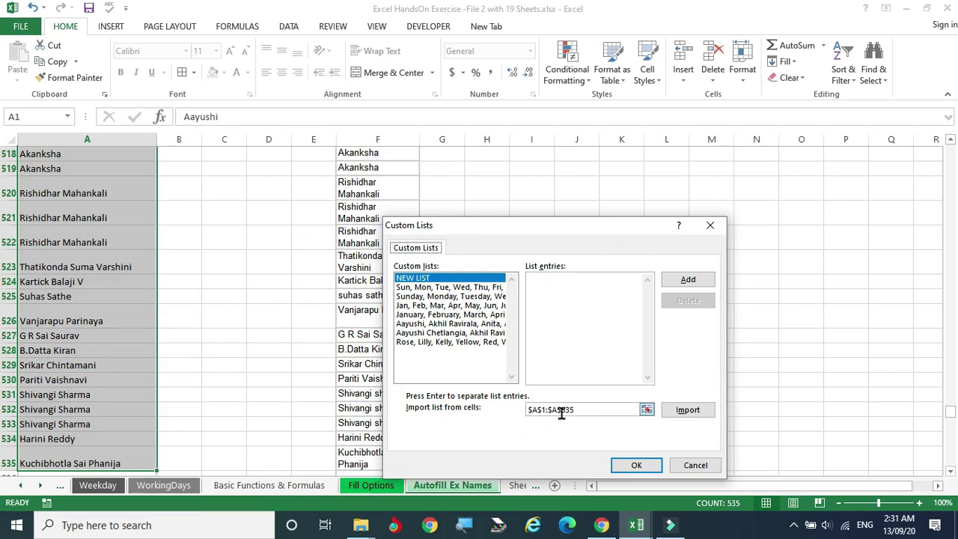
{"action": "left_click", "coordinate": [693, 411]}
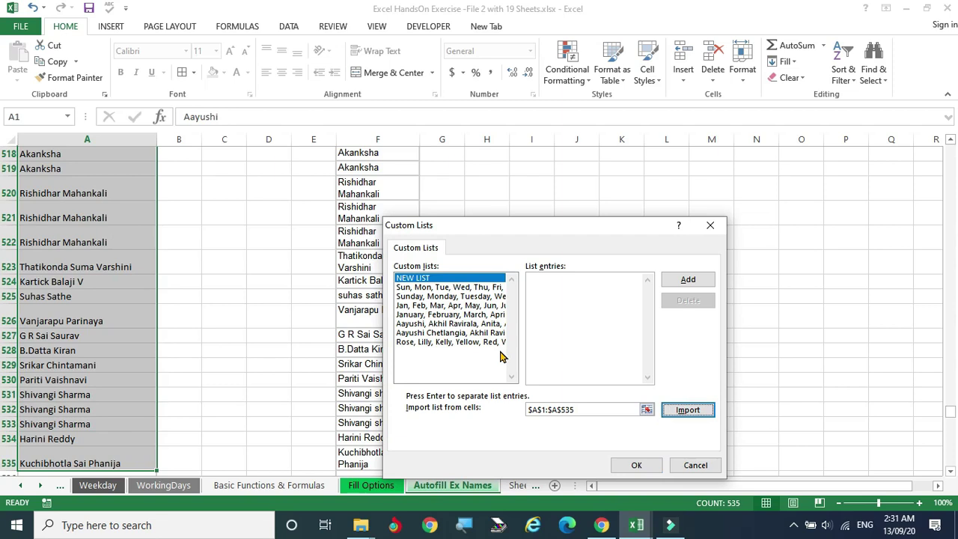
{"action": "left_click", "coordinate": [651, 467]}
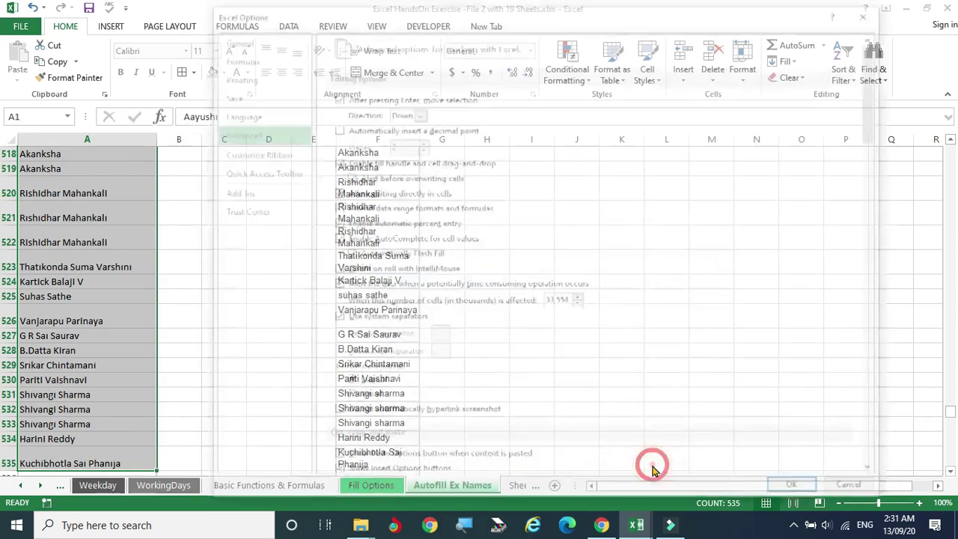
{"action": "left_click", "coordinate": [798, 491]}
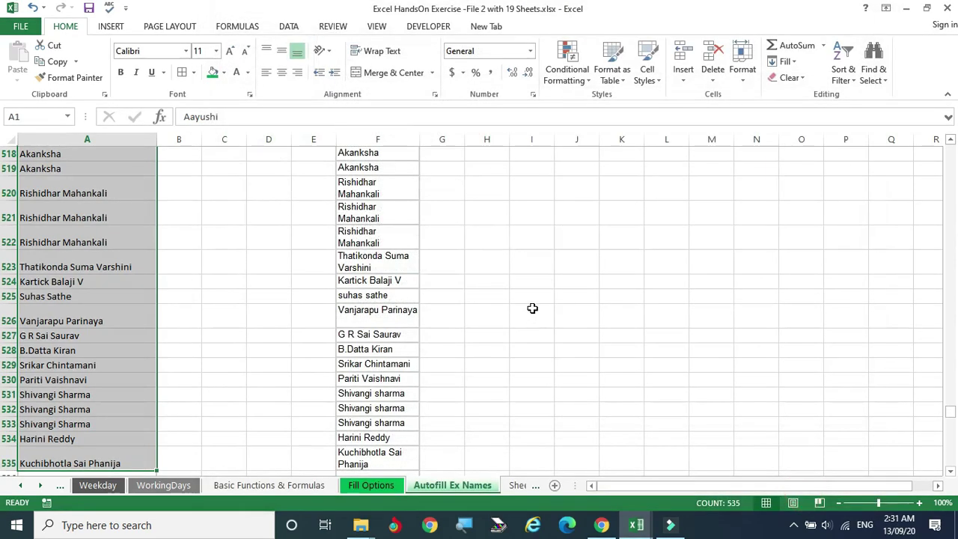
- Enter the custom list's first name in I520 and autofill the names down to I531
{"action": "left_click", "coordinate": [532, 197]}
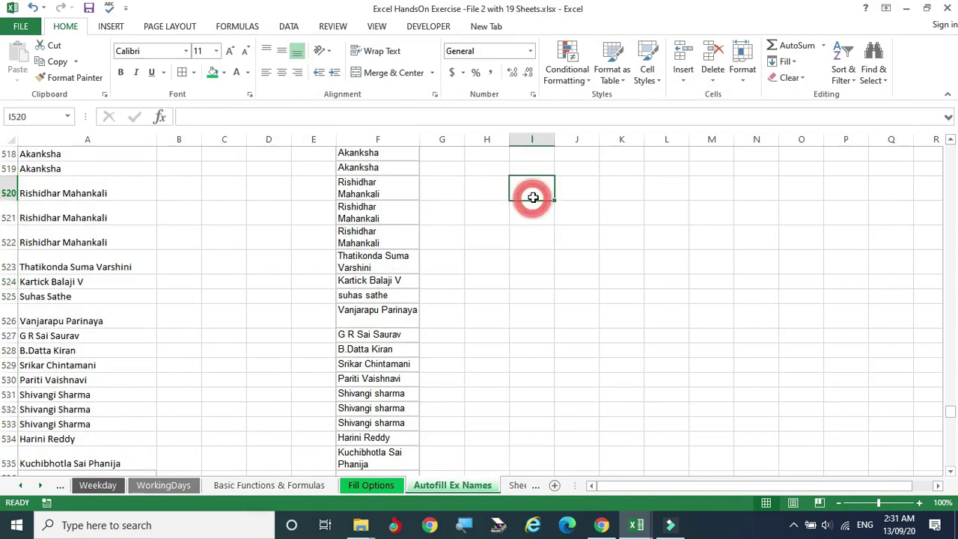
{"action": "type", "text": "Aa"}
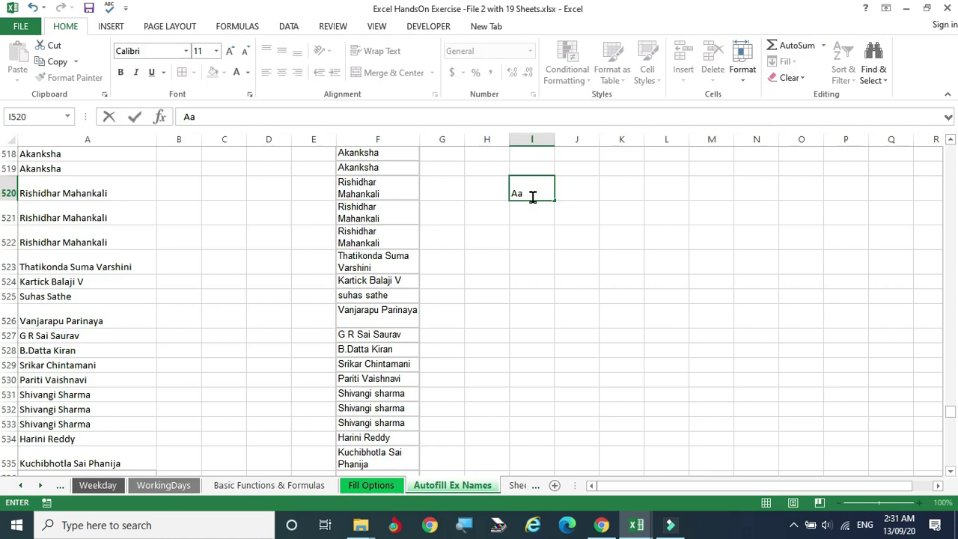
{"action": "type", "text": "yush"}
{"action": "key", "text": "Return"}
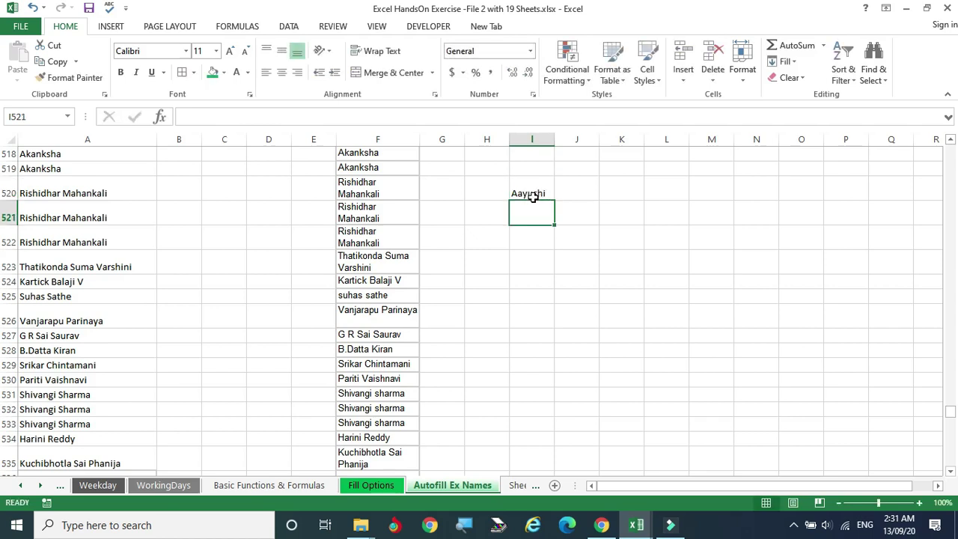
{"action": "left_click", "coordinate": [533, 193]}
{"action": "left_click_drag", "start_coordinate": [555, 198], "coordinate": [553, 402]}
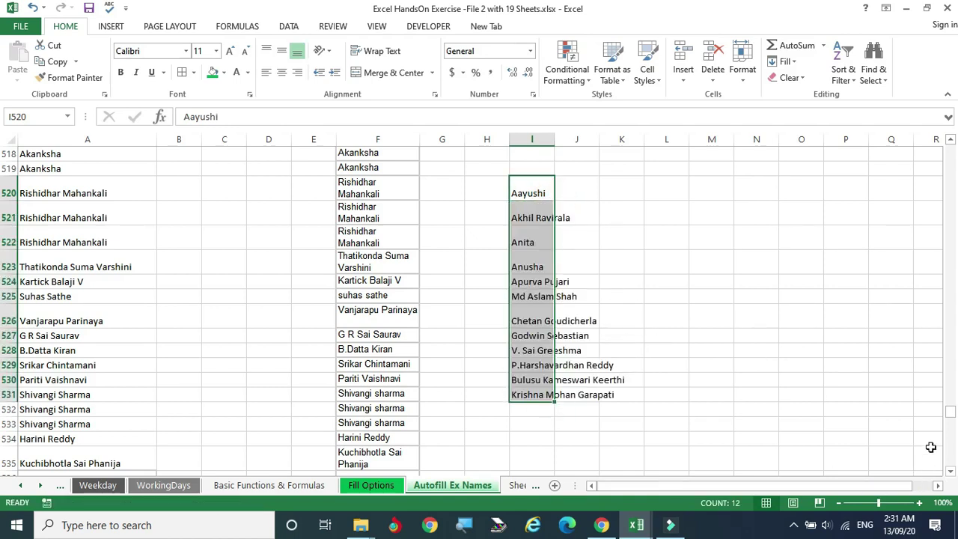
- Return to the start of the name list and select the empty cell P2
{"action": "left_click_drag", "start_coordinate": [952, 417], "coordinate": [950, 150]}
{"action": "left_click_drag", "start_coordinate": [95, 160], "coordinate": [80, 222]}
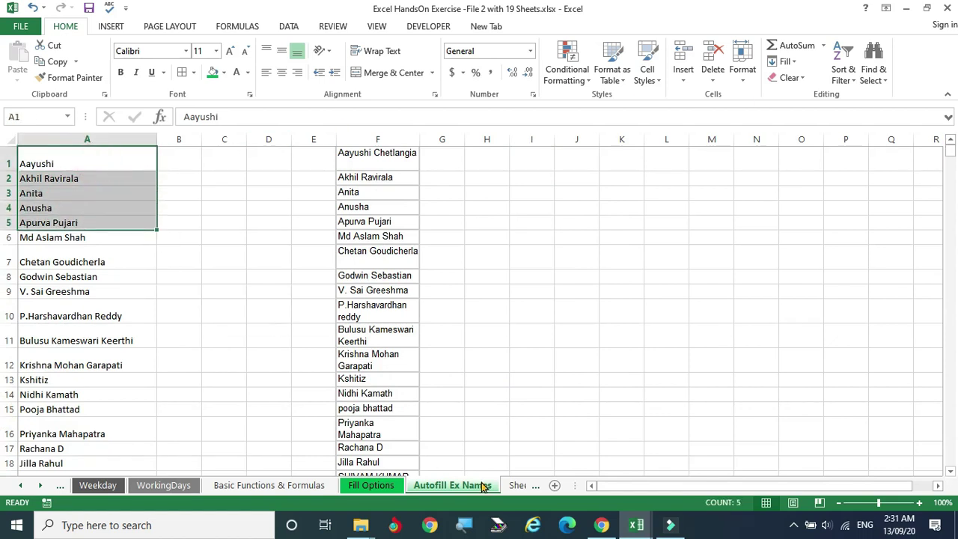
{"action": "left_click", "coordinate": [678, 249]}
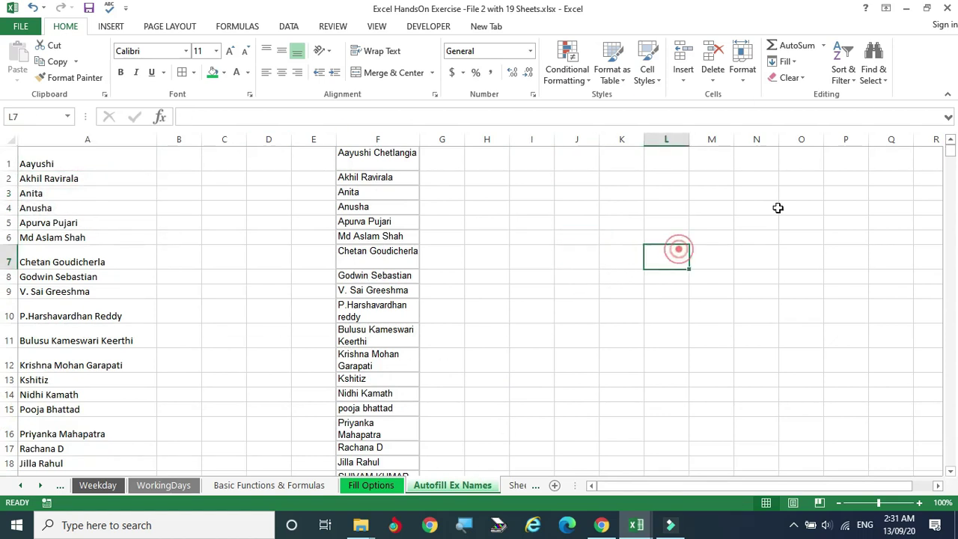
{"action": "left_click", "coordinate": [841, 181]}
{"action": "type", "text": "R"}
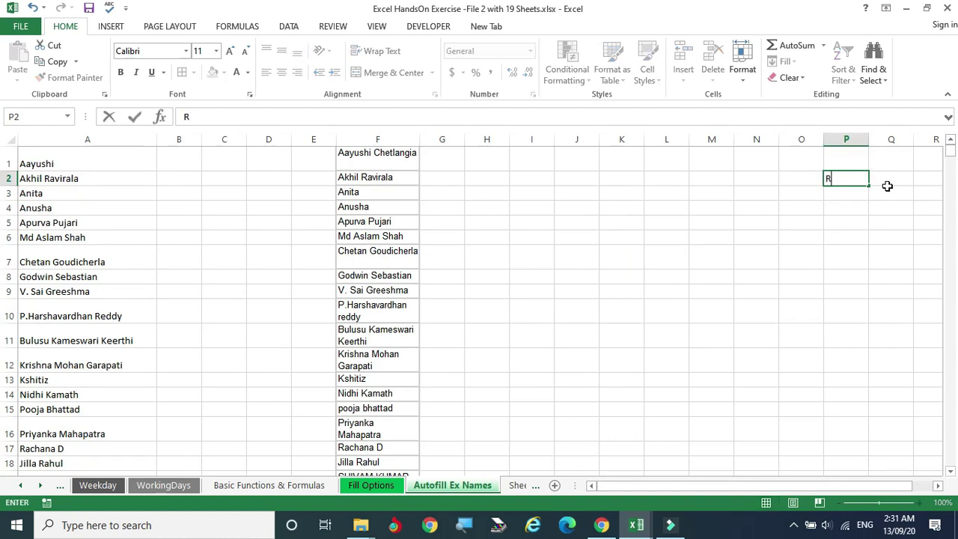
{"action": "type", "text": "ed Green"}
{"action": "key", "text": "Return"}
{"action": "key", "text": "Up"}
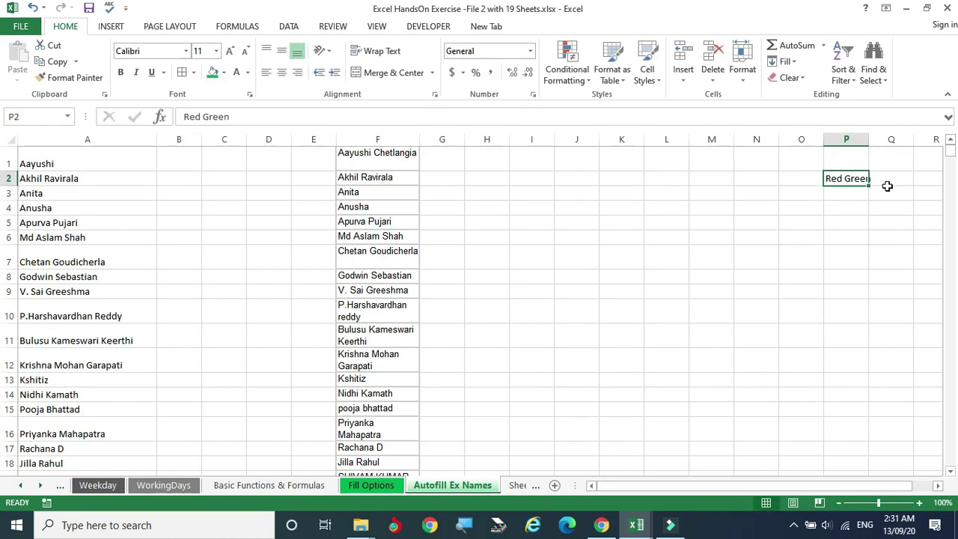
- Enter the colours Red, Green and Yellow in cells P2 to P4
{"action": "type", "text": "Red"}
{"action": "key", "text": "Return"}
{"action": "type", "text": "F"}
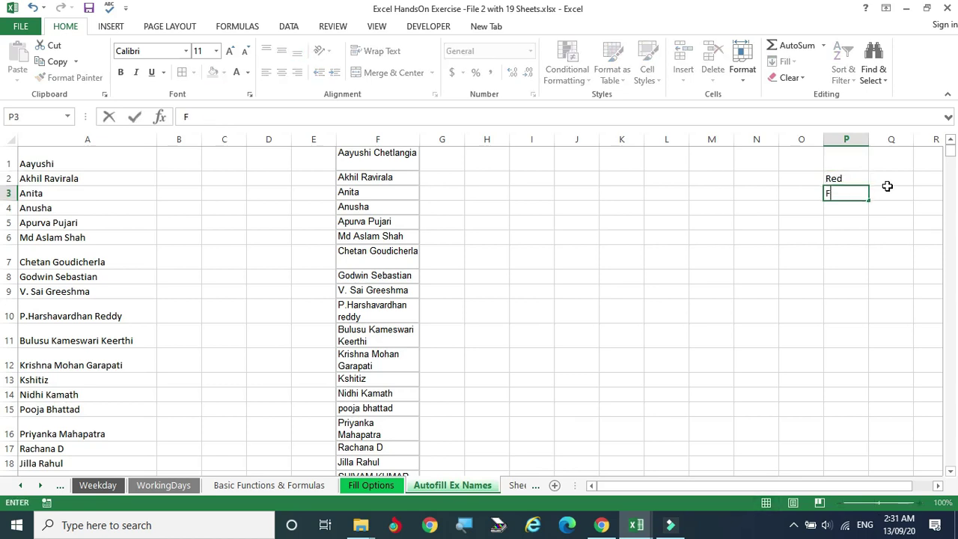
{"action": "type", "text": "reen"}
{"action": "key", "text": "Return"}
{"action": "type", "text": "Yello"}
{"action": "key", "text": "Return"}
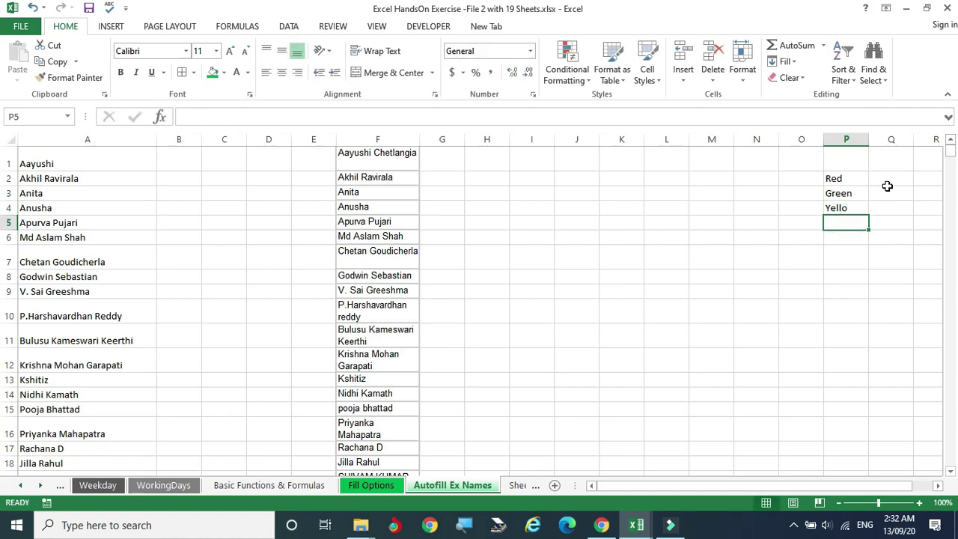
{"action": "key", "text": "Up"}
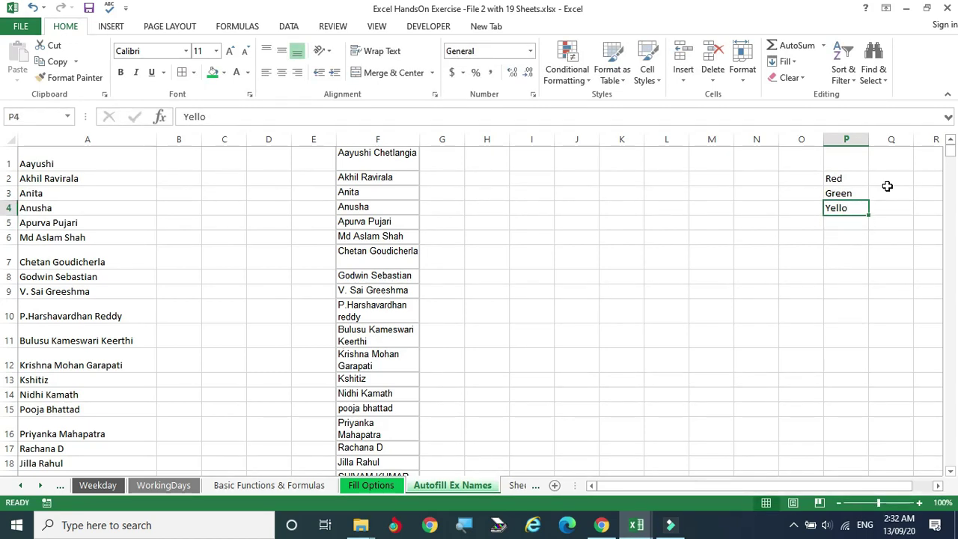
{"action": "key", "text": "F2"}
{"action": "type", "text": "w"}
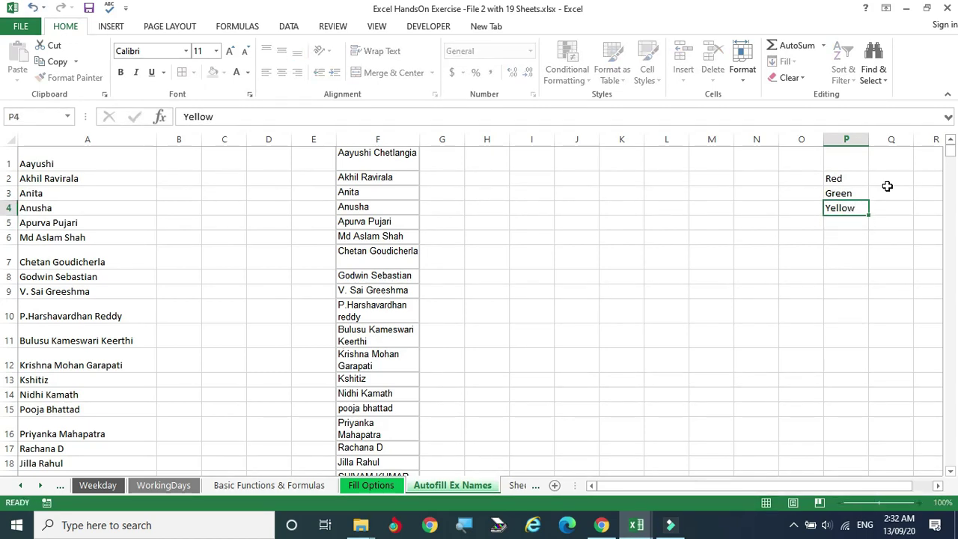
- Continue the list in column P with White in P5, a name in P6 and Delhi in P7
{"action": "key", "text": "Return"}
{"action": "type", "text": "W"}
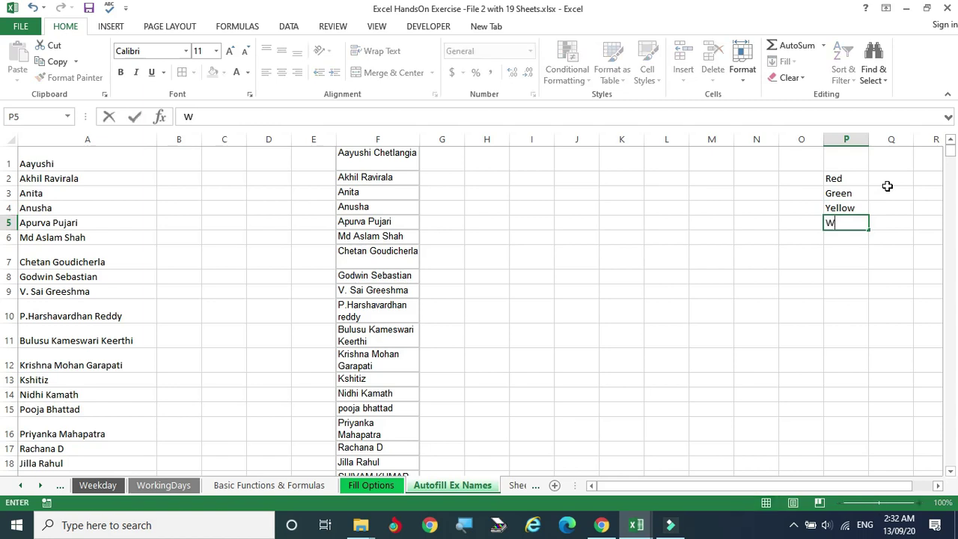
{"action": "type", "text": "hite"}
{"action": "key", "text": "Return"}
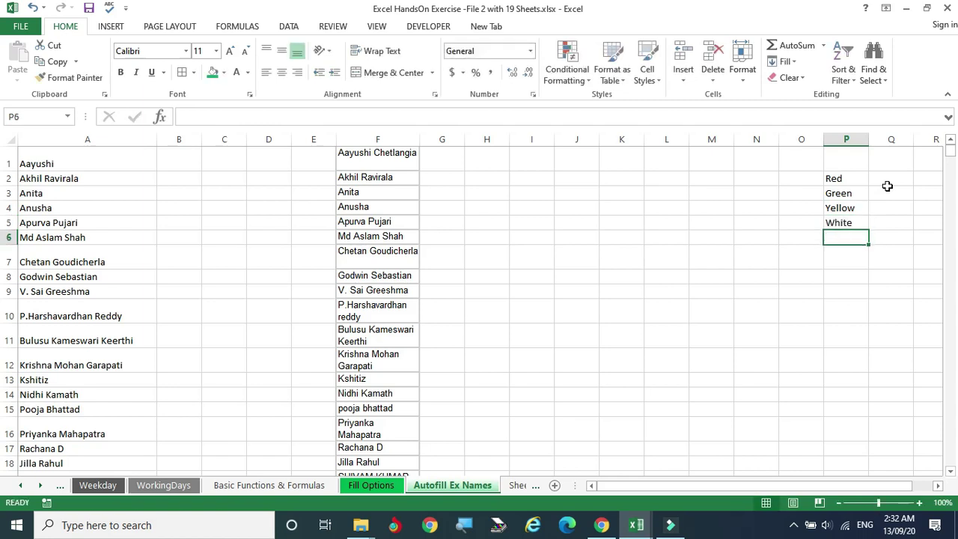
{"action": "type", "text": "Kalyan"}
{"action": "key", "text": "ctrl+Return"}
{"action": "key", "text": "Down"}
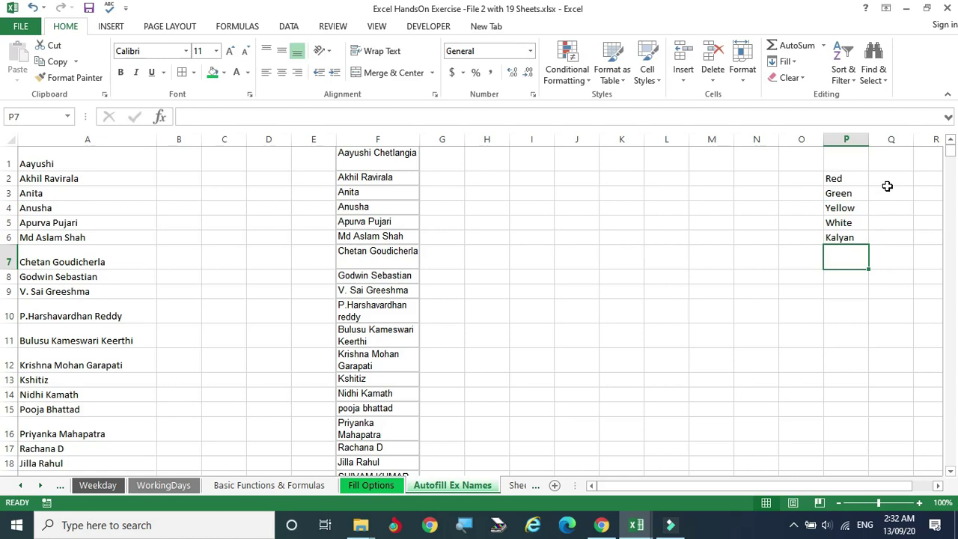
{"action": "type", "text": "Delh"}
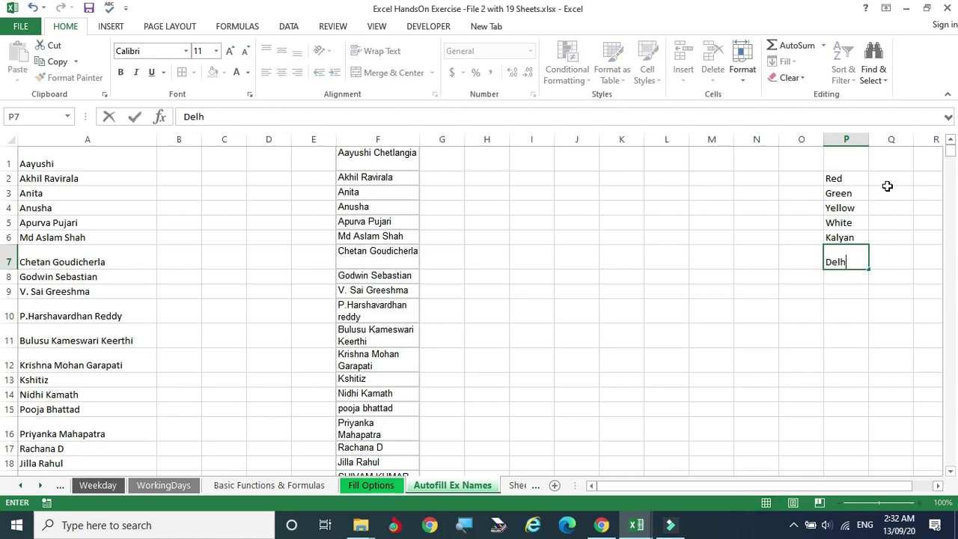
{"action": "type", "text": "i"}
{"action": "key", "text": "Return"}
- Import the range P2:P7 as a custom list through the advanced Excel options and confirm both dialogs
{"action": "left_click_drag", "start_coordinate": [844, 181], "coordinate": [846, 268]}
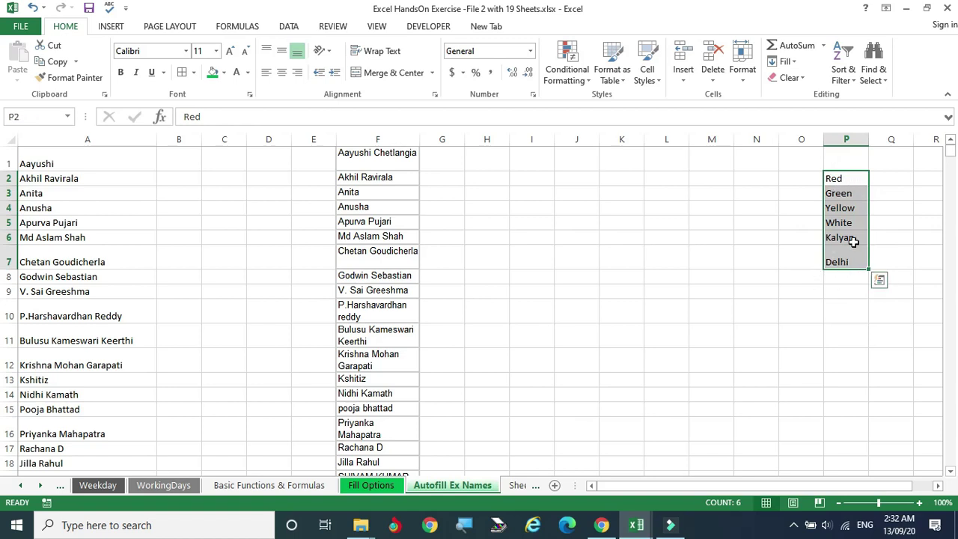
{"action": "left_click", "coordinate": [16, 25]}
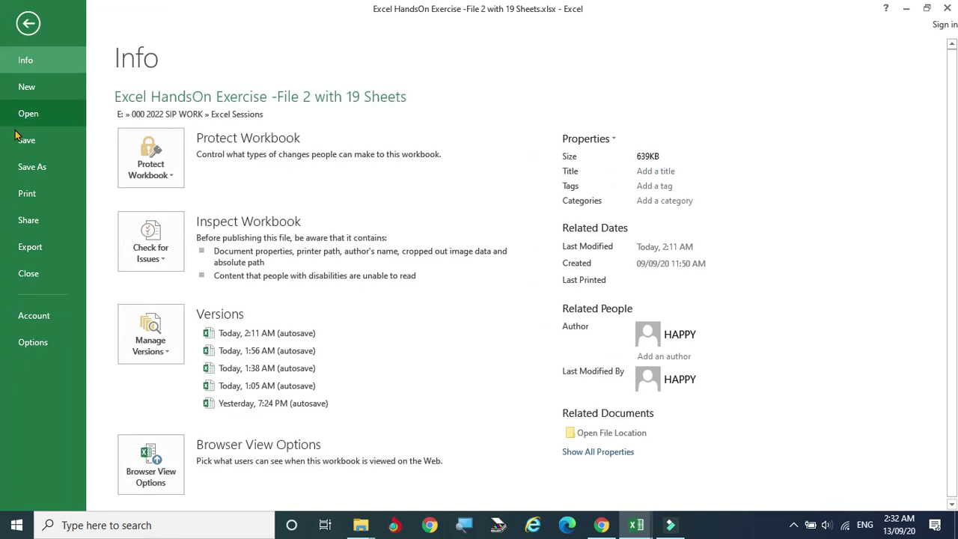
{"action": "left_click", "coordinate": [32, 343]}
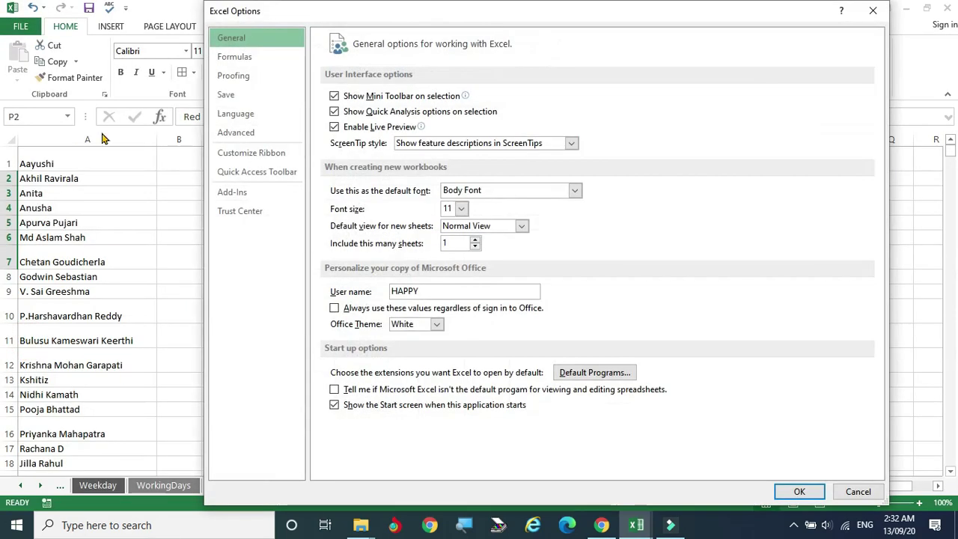
{"action": "left_click", "coordinate": [249, 130]}
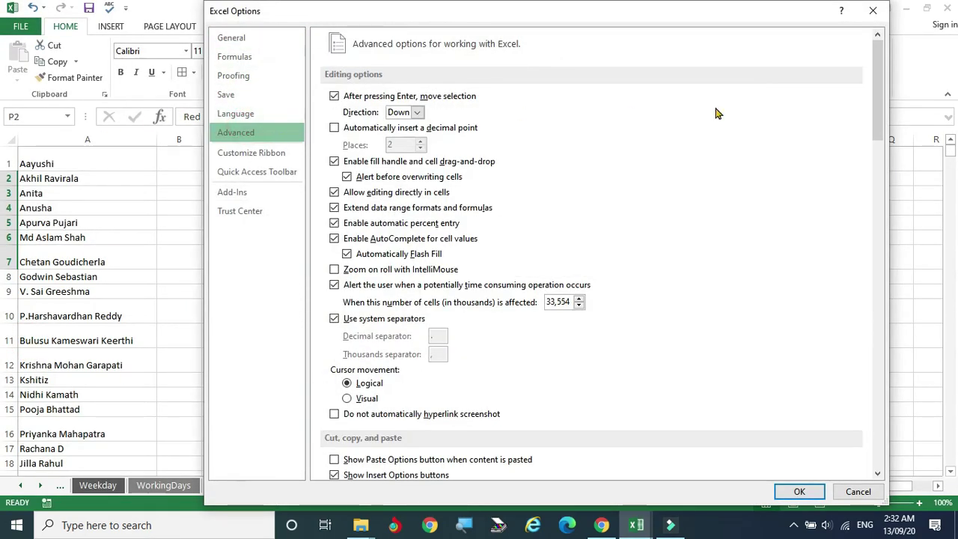
{"action": "left_click_drag", "start_coordinate": [876, 66], "coordinate": [849, 421]}
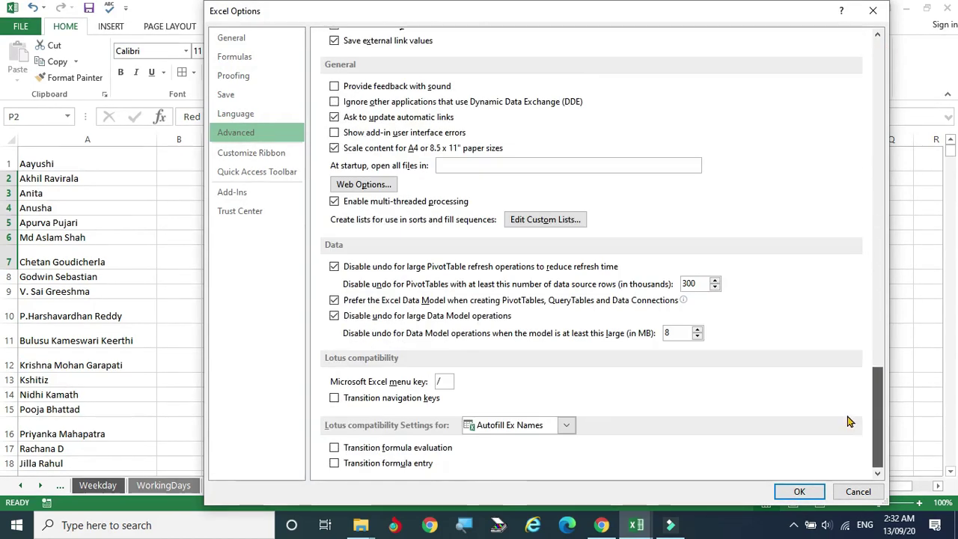
{"action": "left_click", "coordinate": [543, 219]}
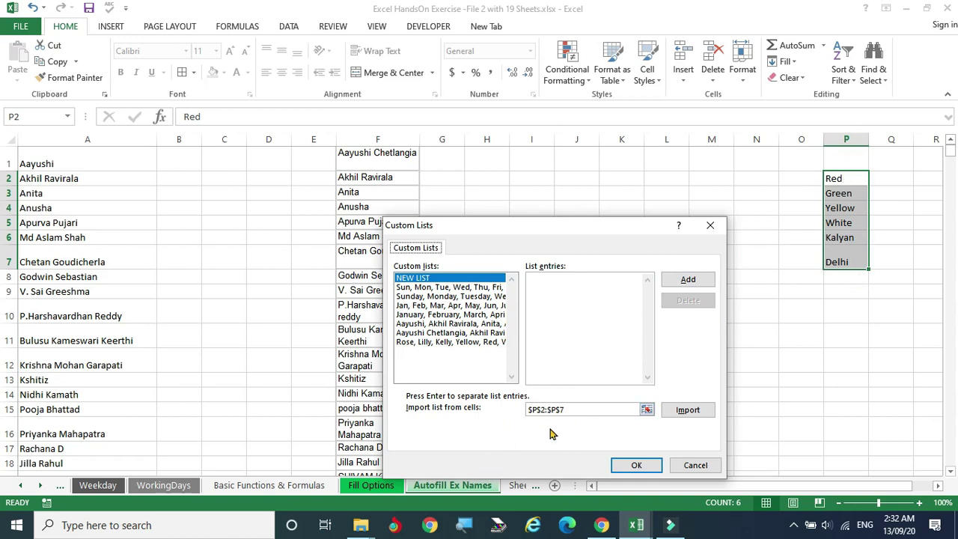
{"action": "left_click", "coordinate": [683, 409]}
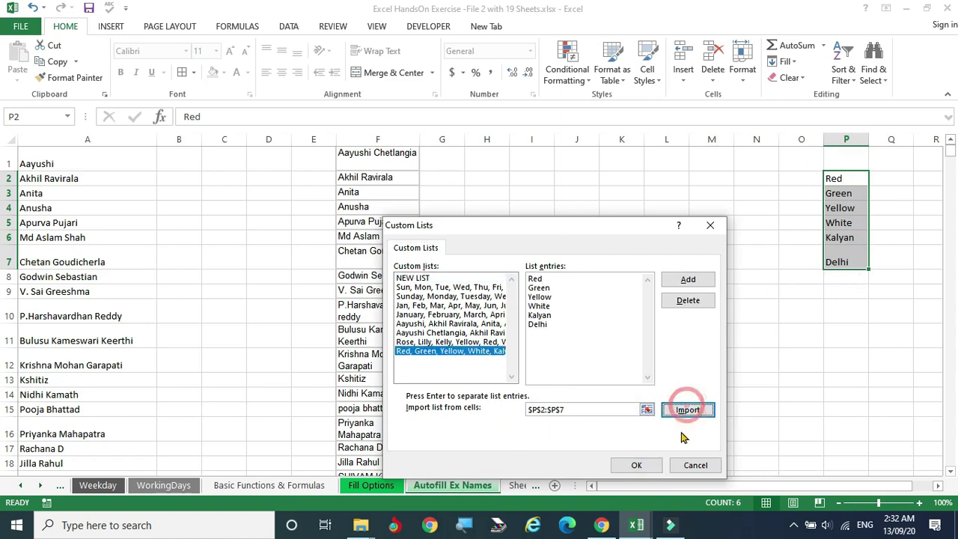
{"action": "left_click", "coordinate": [642, 464]}
{"action": "left_click", "coordinate": [795, 489]}
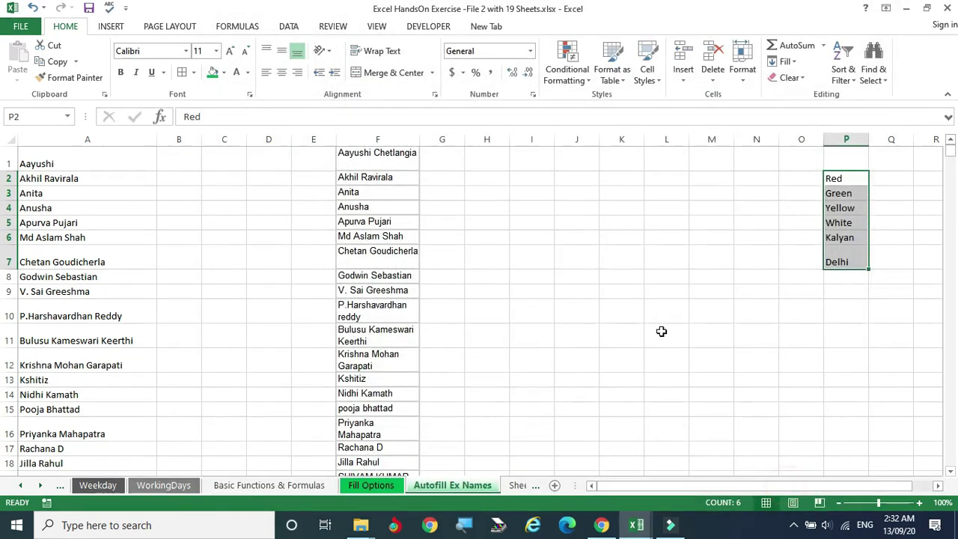
- Enter Red in J9 and autofill the custom list down to J13
{"action": "left_click", "coordinate": [573, 289]}
{"action": "type", "text": "Red"}
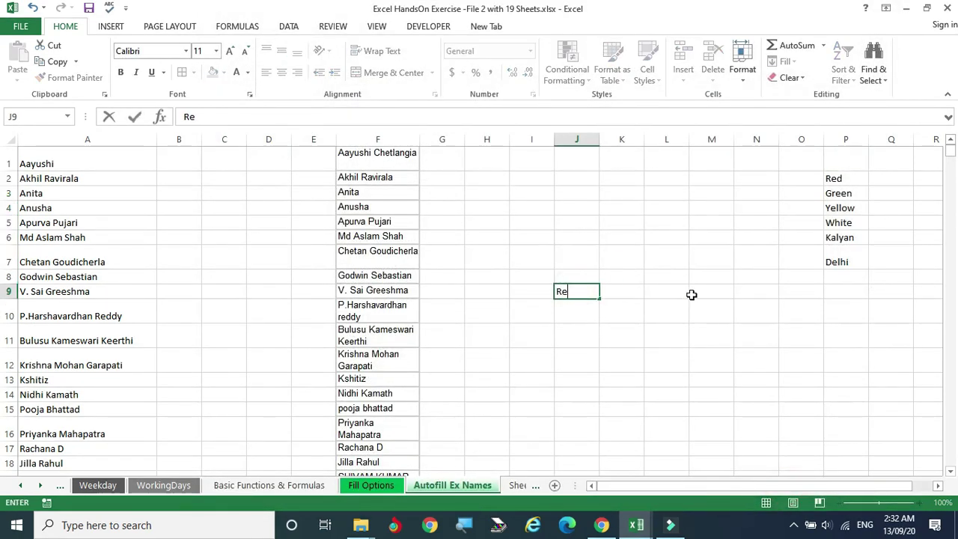
{"action": "key", "text": "Return"}
{"action": "left_click", "coordinate": [583, 291]}
{"action": "left_click_drag", "start_coordinate": [599, 298], "coordinate": [597, 385]}
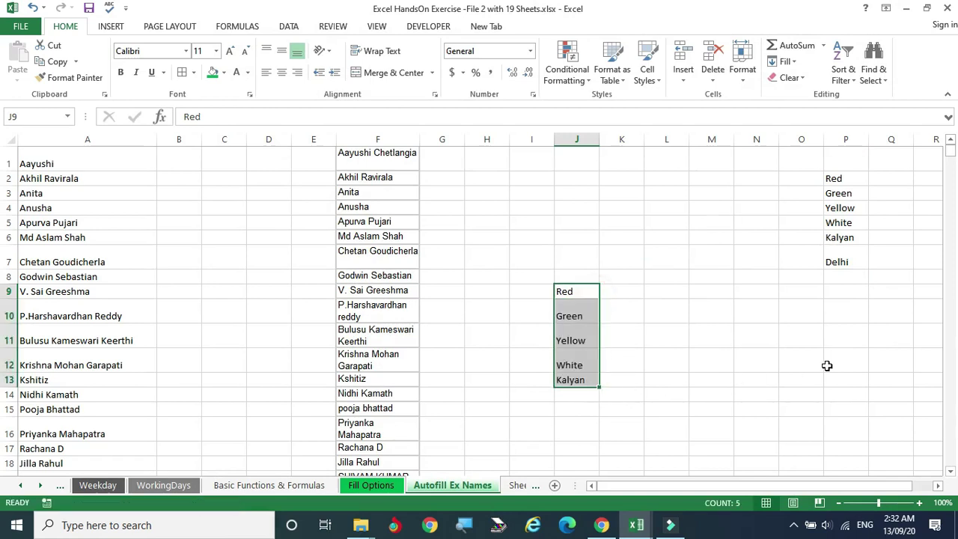
{"action": "left_click", "coordinate": [701, 340]}
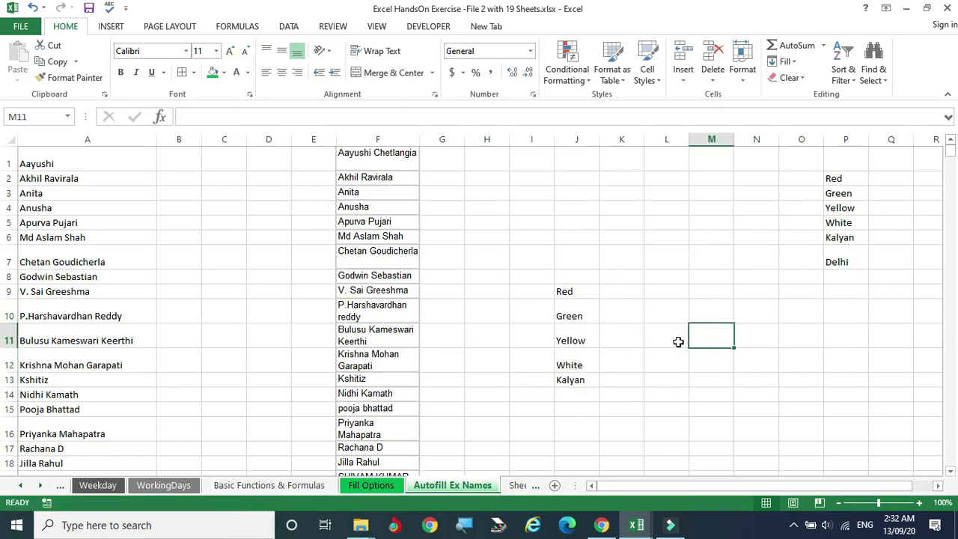